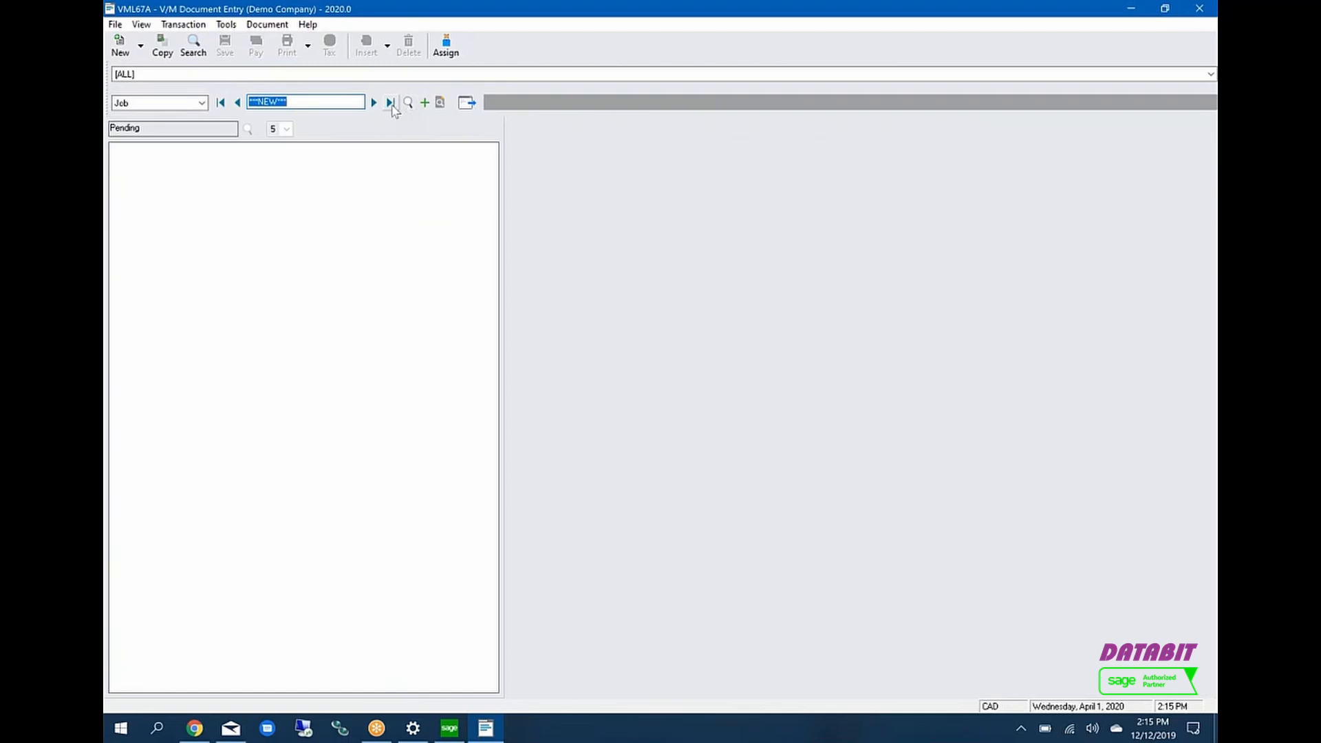
Step: Create a General Service Callout job for the Bargain Mart - San Diego site with No Cover as the site agreement
{"action": "left_click", "coordinate": [469, 106]}
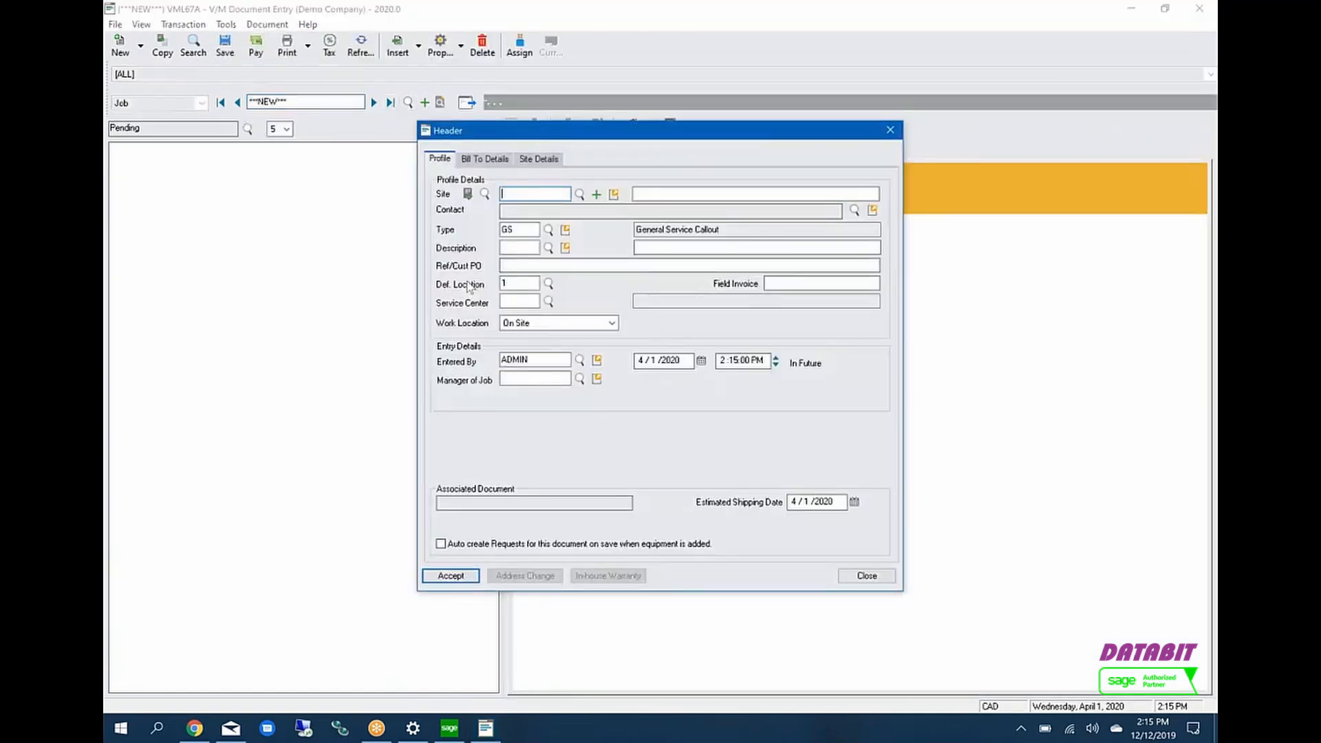
{"action": "key", "text": "Tab"}
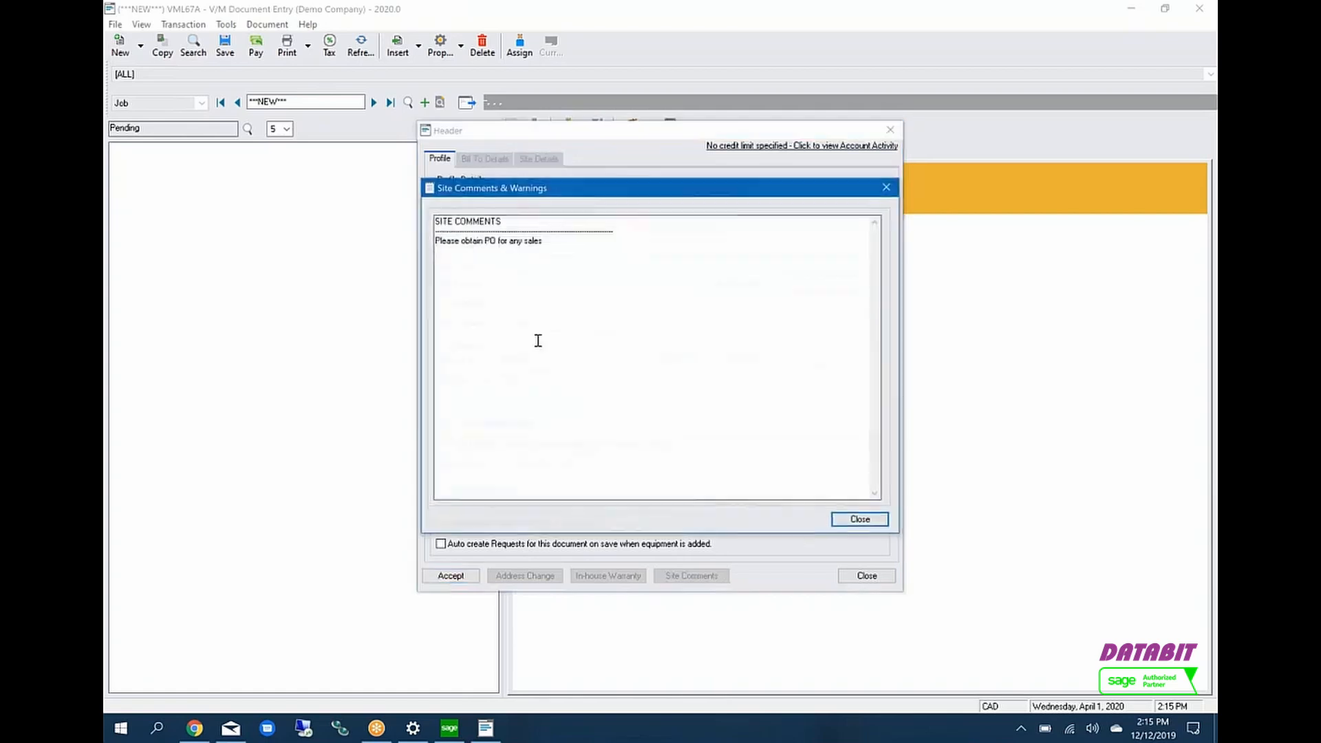
{"action": "key", "text": "Return"}
{"action": "left_click", "coordinate": [513, 447]}
{"action": "left_click", "coordinate": [483, 455]}
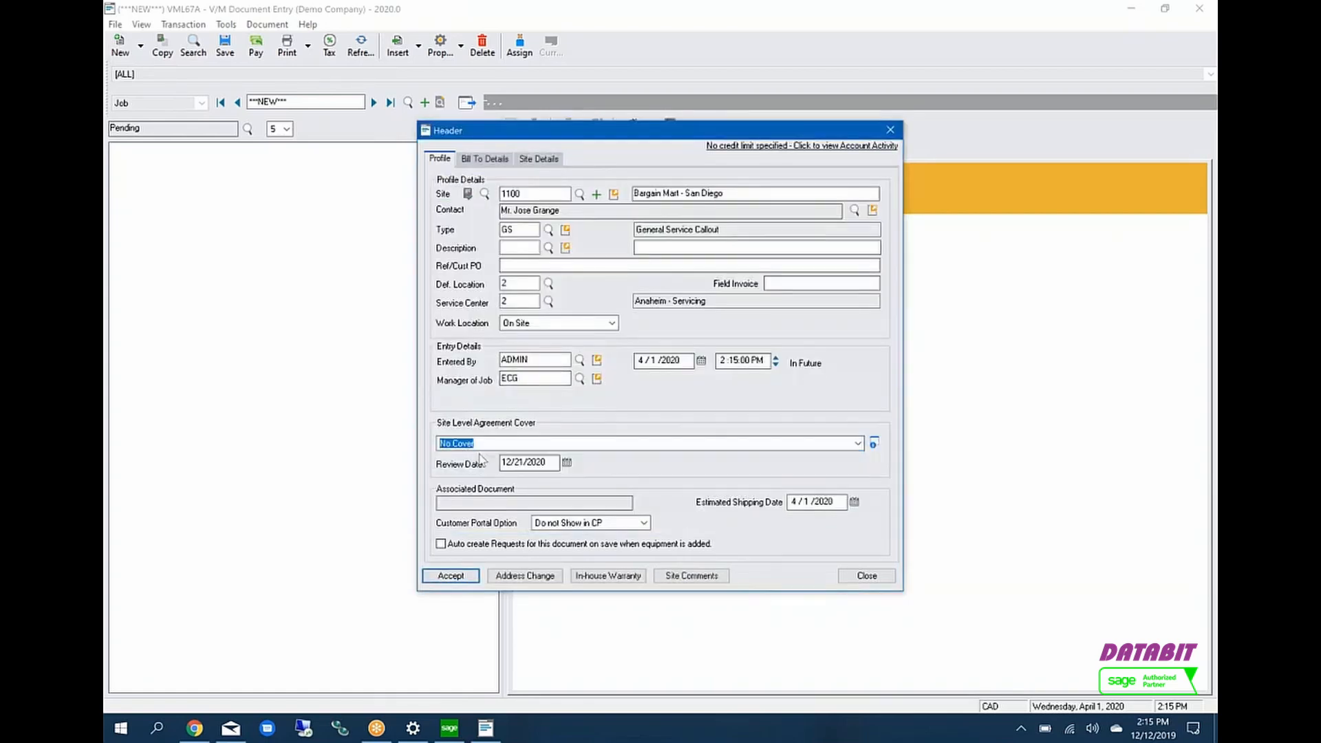
{"action": "left_click", "coordinate": [452, 575]}
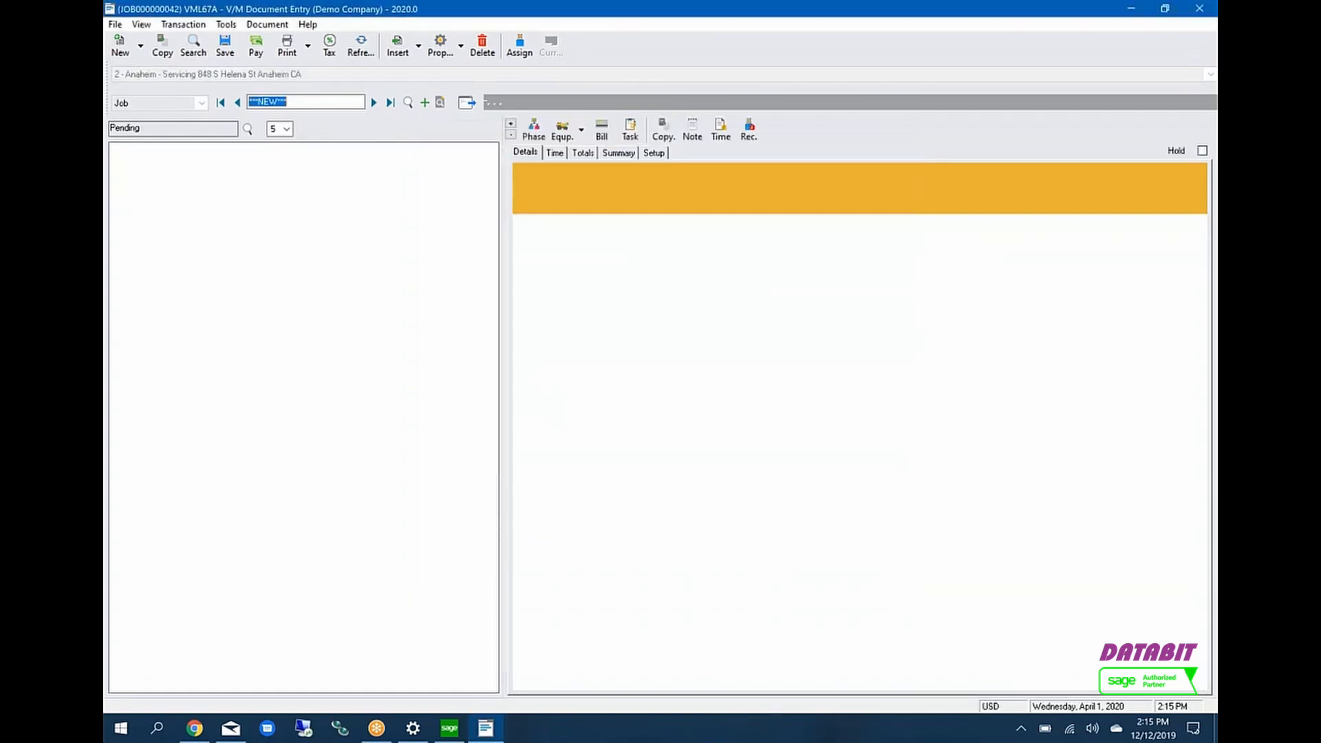
{"action": "left_click", "coordinate": [523, 279]}
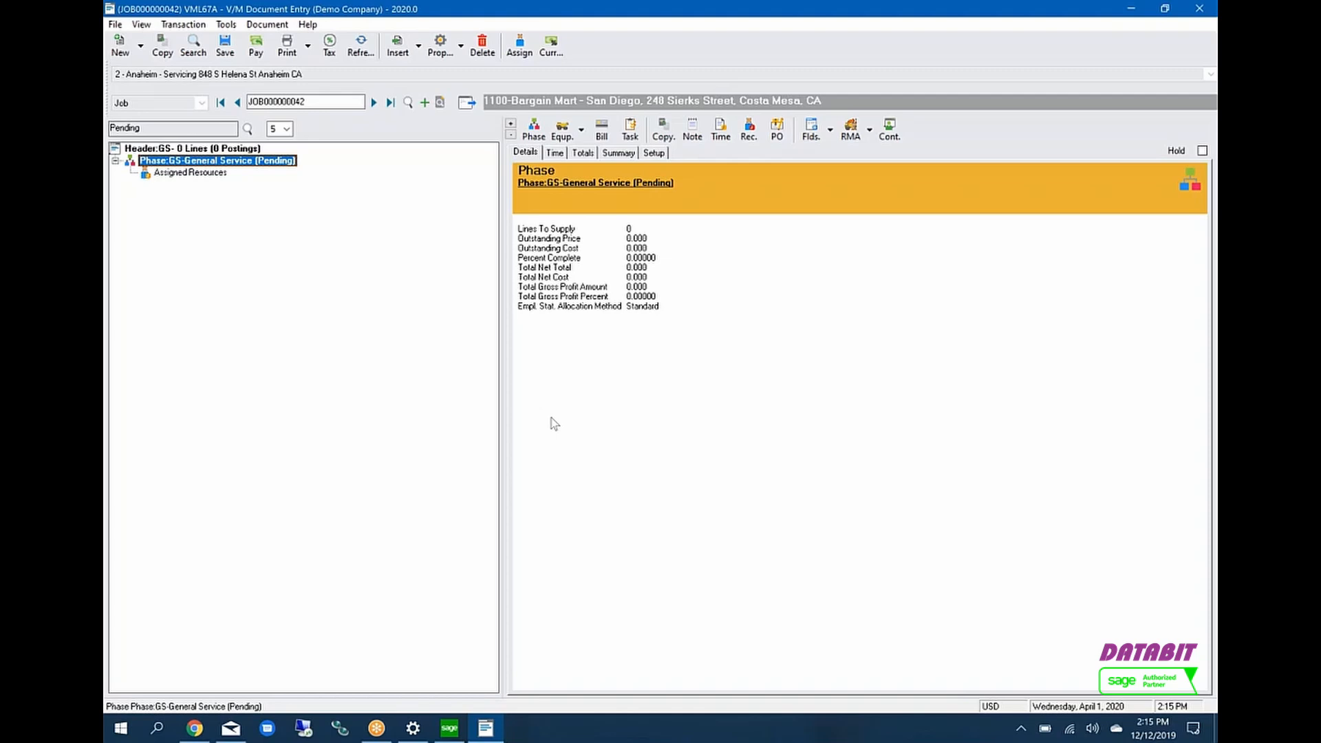
Step: Add the Fuji Xerox ApeosPort-VI-C2271 equipment to the job's General Service phase with No Cover as its agreement
{"action": "left_click", "coordinate": [560, 130]}
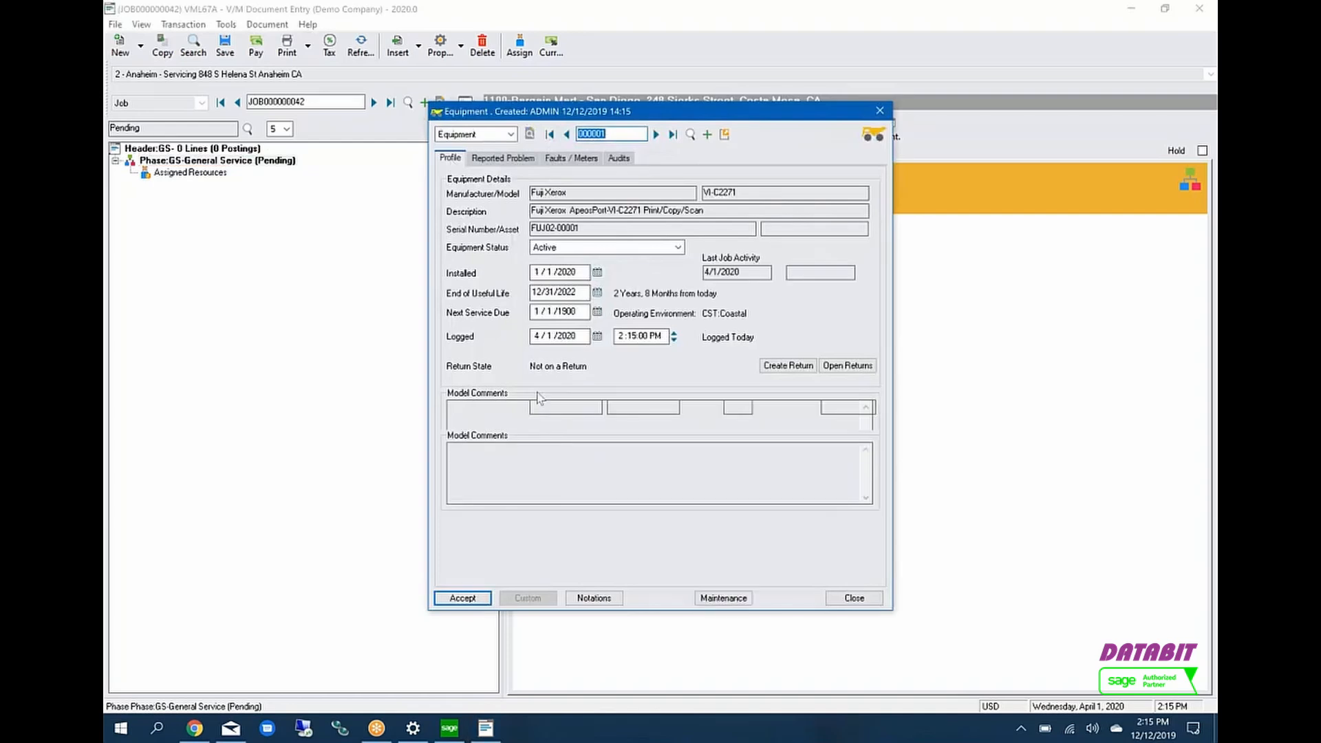
{"action": "left_click", "coordinate": [519, 453]}
{"action": "left_click", "coordinate": [495, 474]}
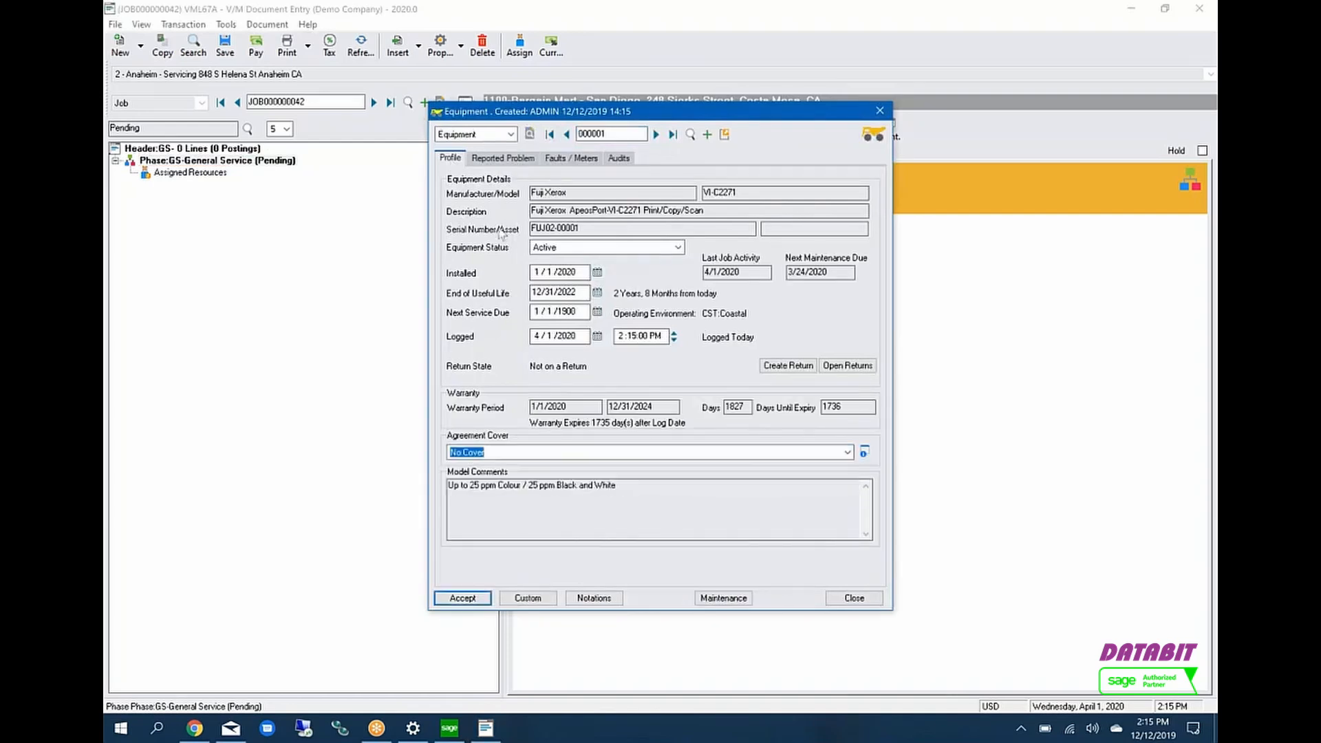
Step: Enter "something is wrong with it" as the equipment's reported problem and save the job
{"action": "left_click", "coordinate": [512, 160]}
{"action": "left_click", "coordinate": [590, 235]}
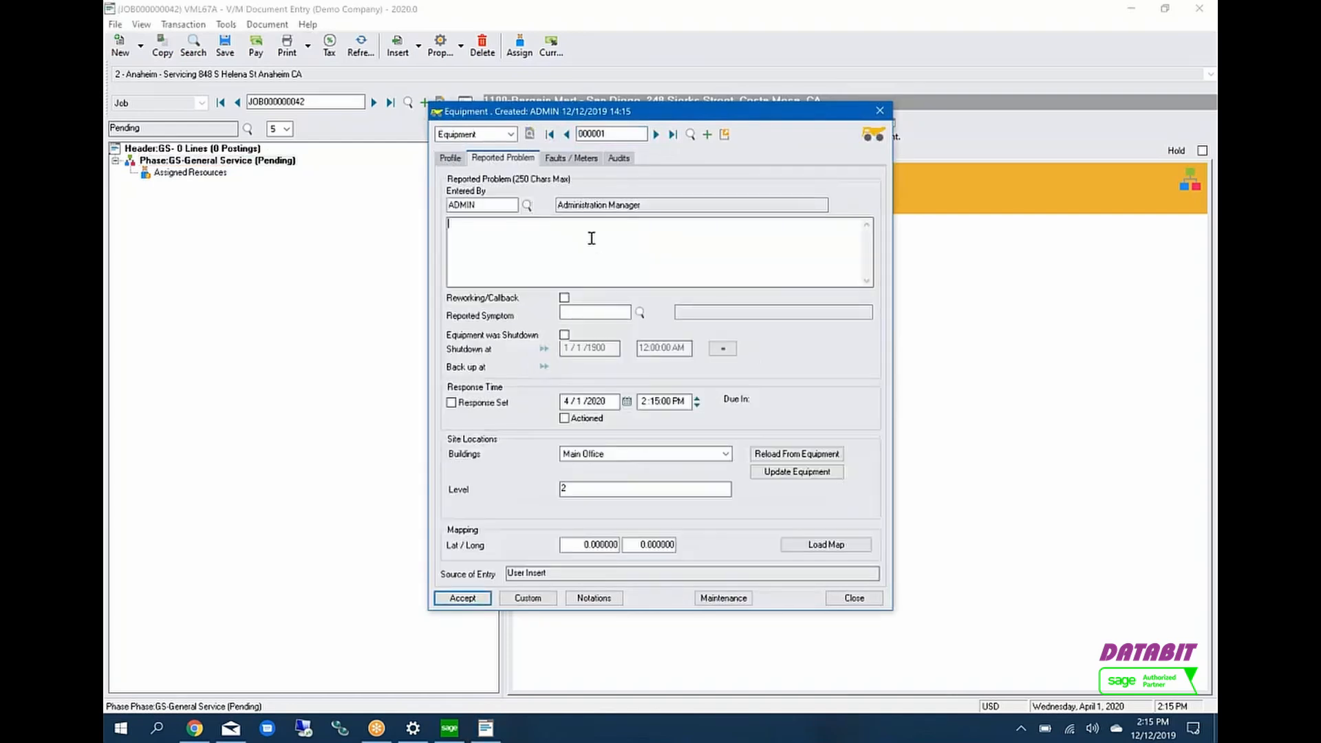
{"action": "type", "text": "something is wrong with it"}
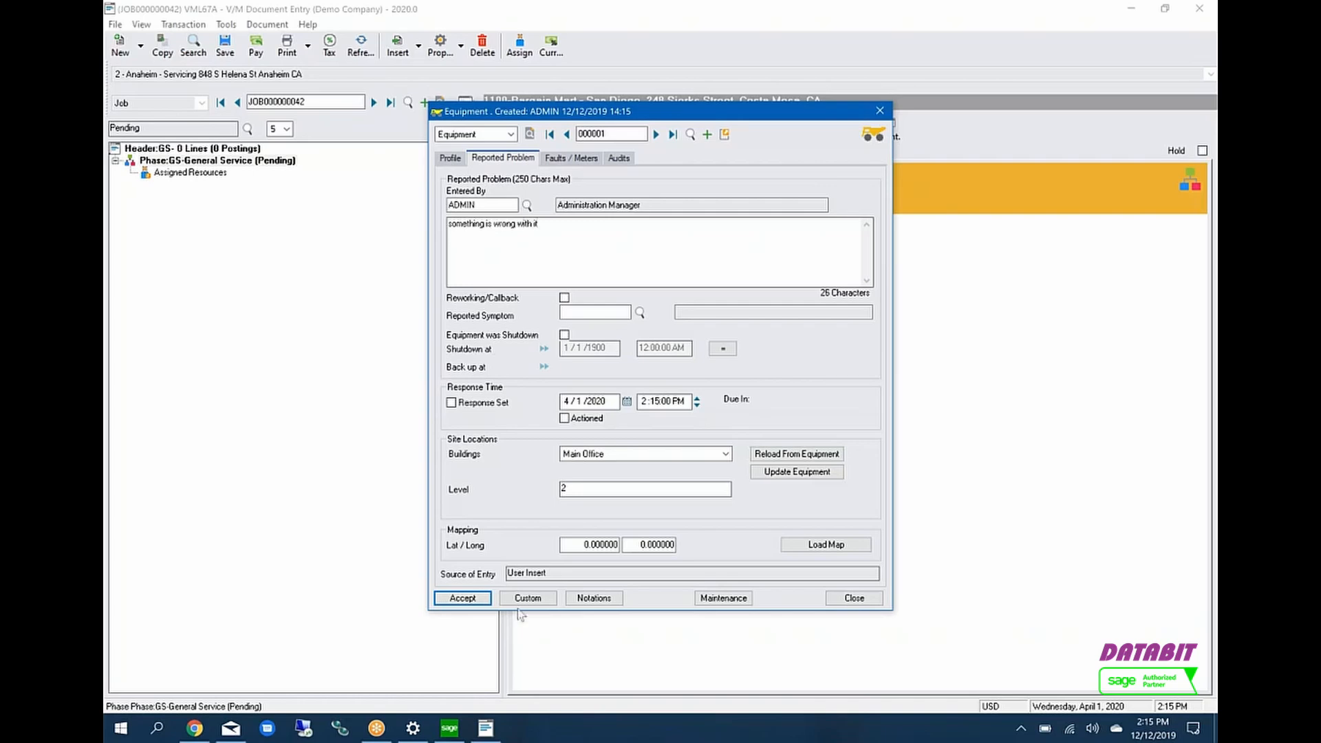
{"action": "left_click", "coordinate": [462, 597]}
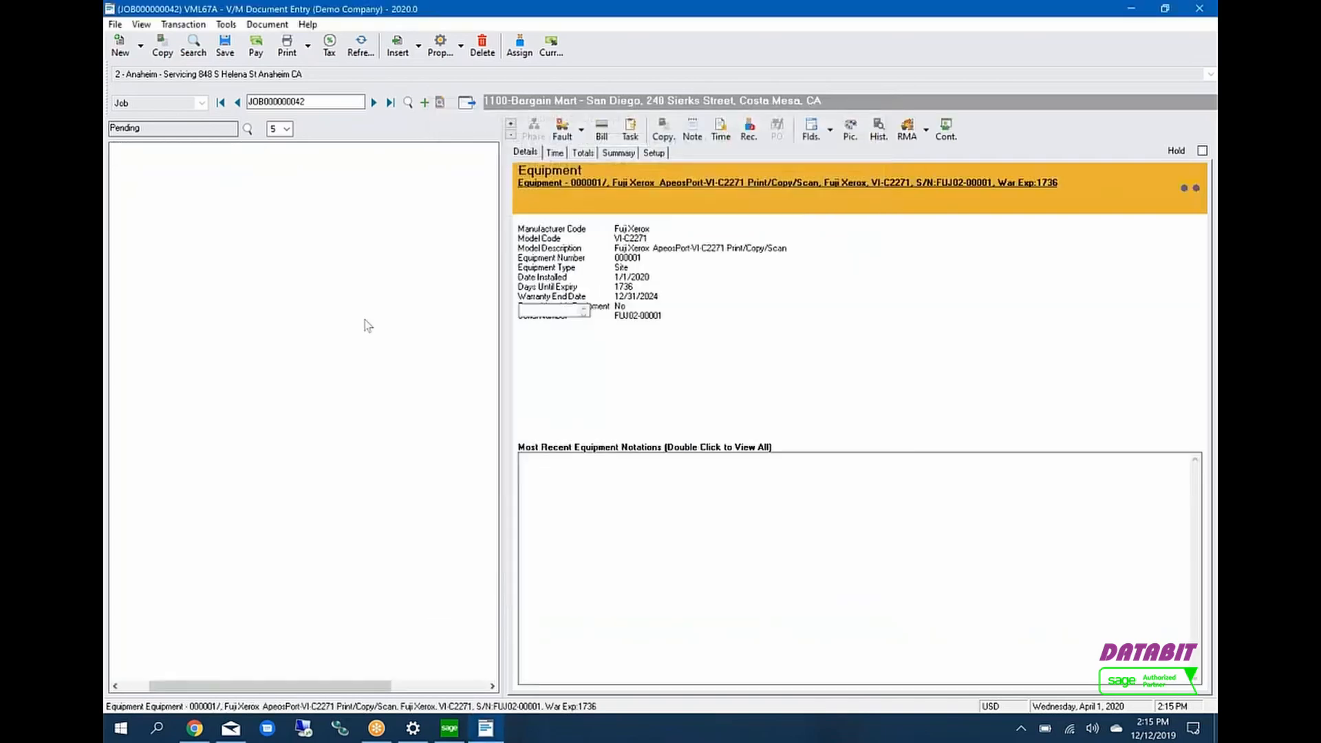
{"action": "left_click", "coordinate": [221, 53]}
{"action": "left_click", "coordinate": [140, 686]}
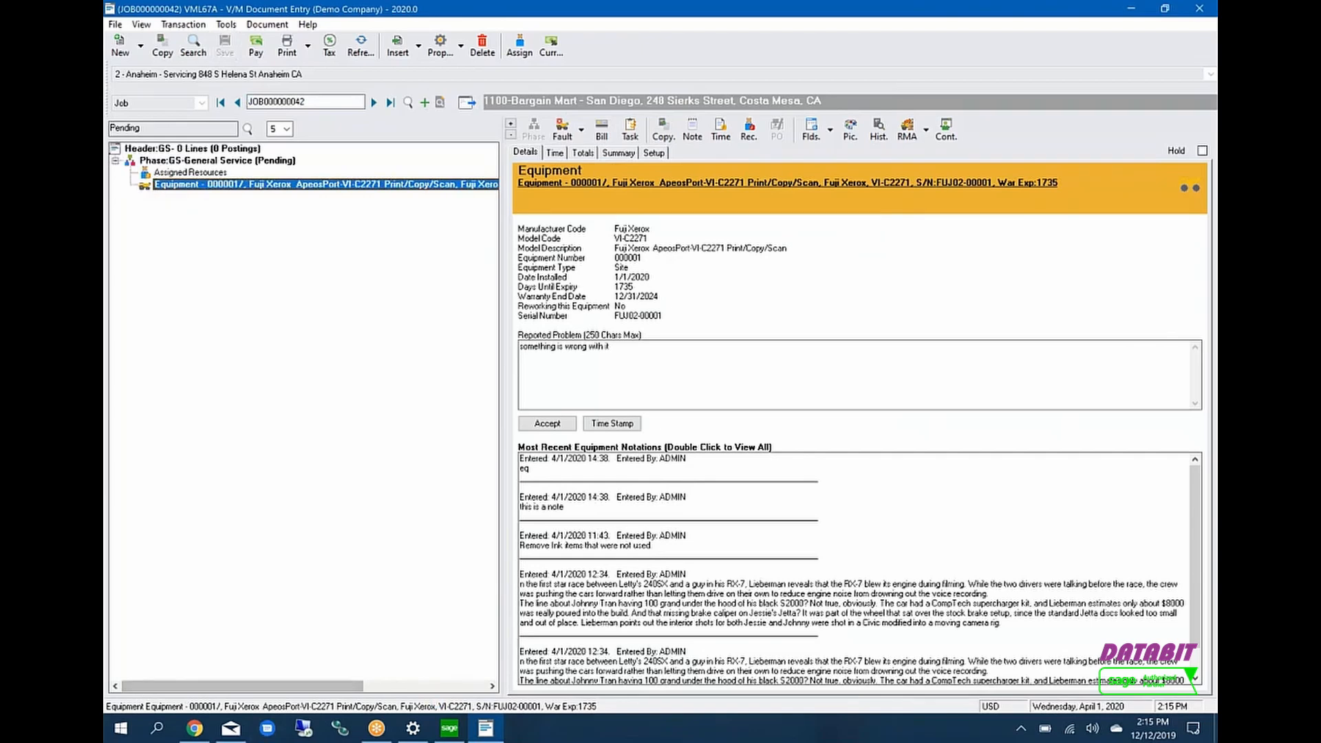
Step: Add the job's equipment to a customer return authorization and save it with the default receipt shipment details
{"action": "left_click", "coordinate": [926, 130]}
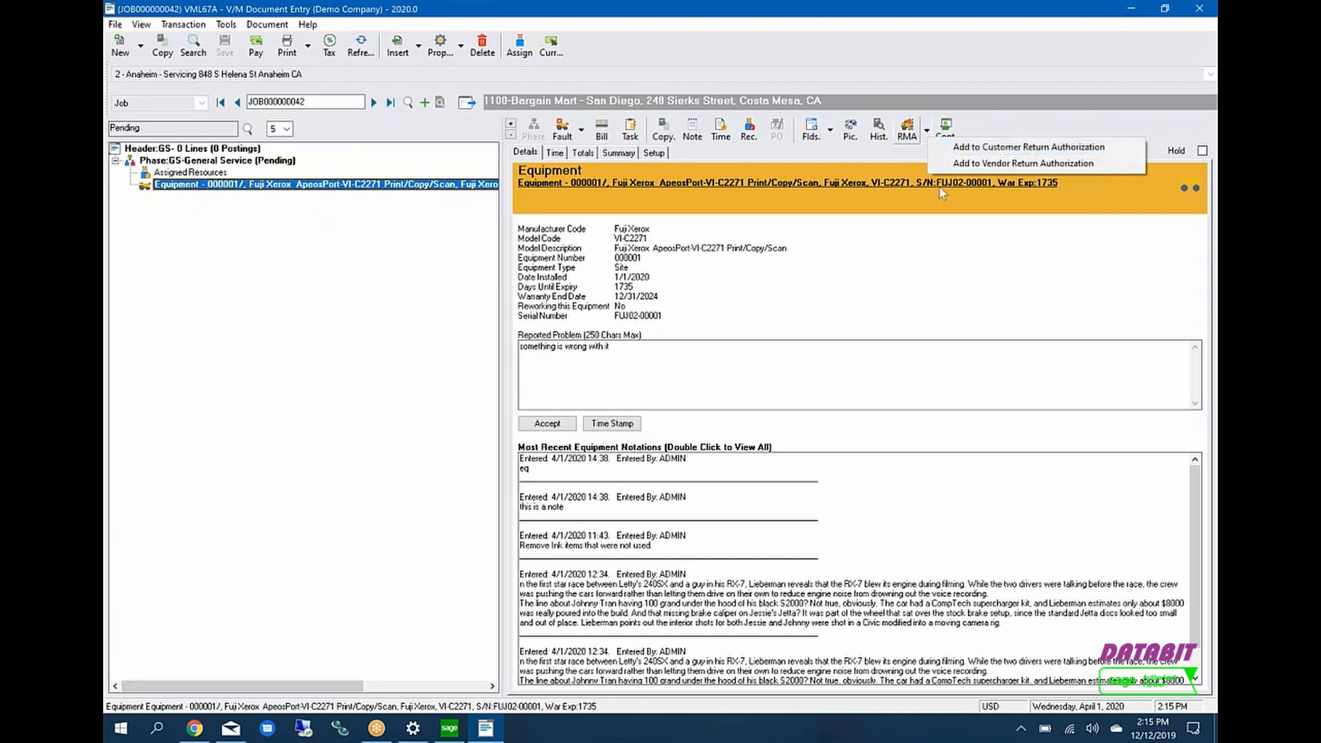
{"action": "left_click", "coordinate": [962, 147]}
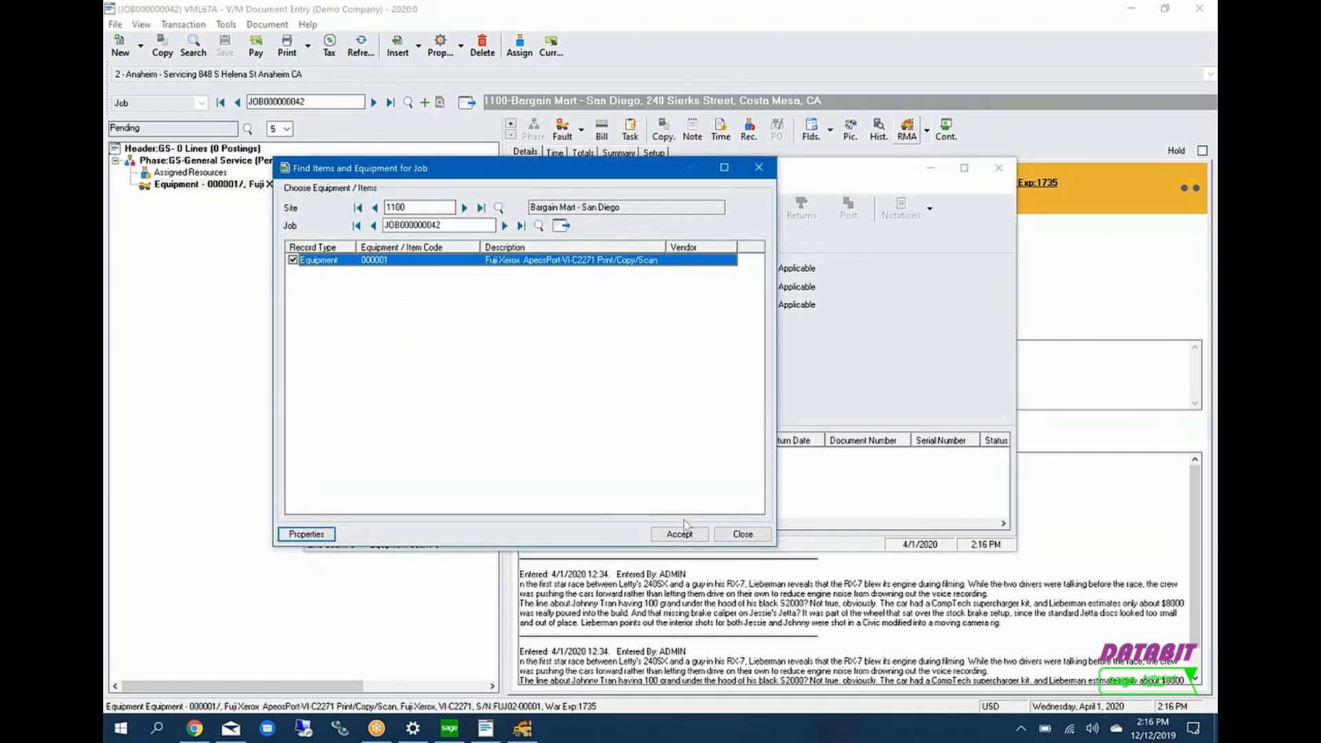
{"action": "left_click", "coordinate": [667, 536]}
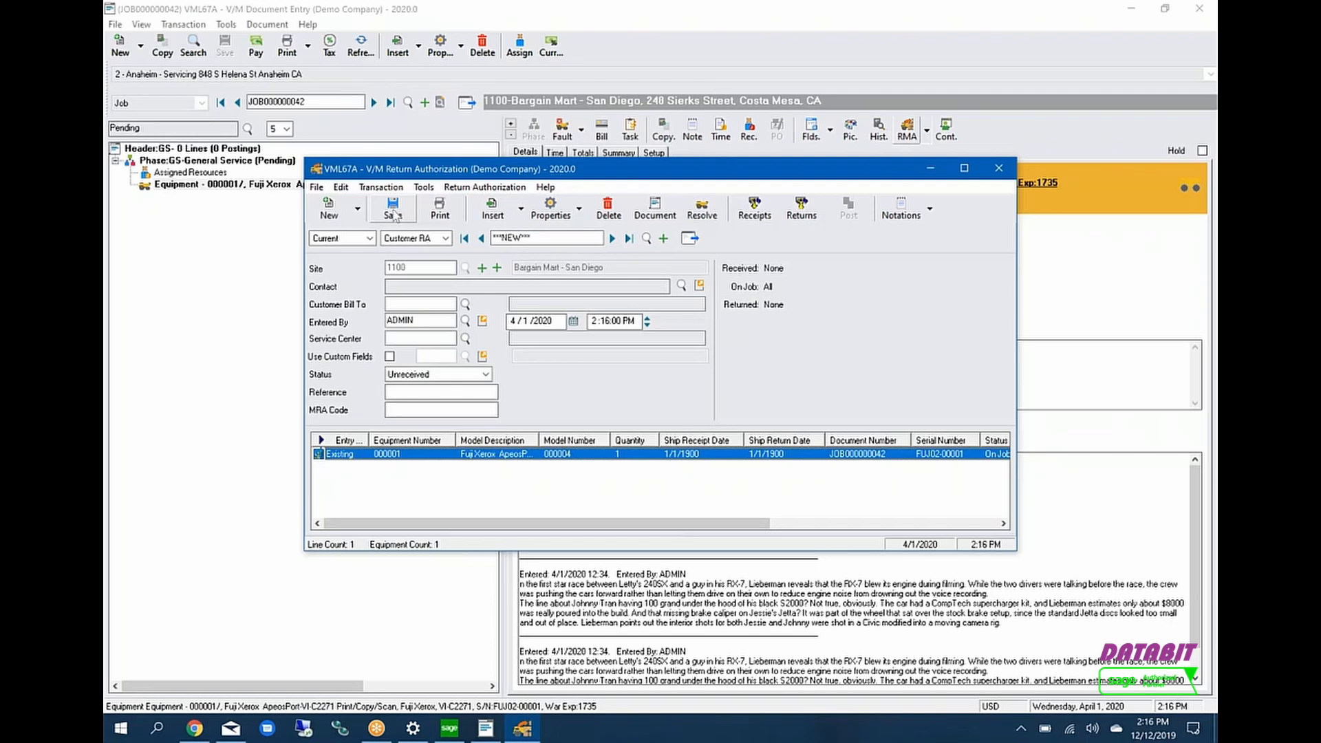
{"action": "left_click", "coordinate": [393, 215]}
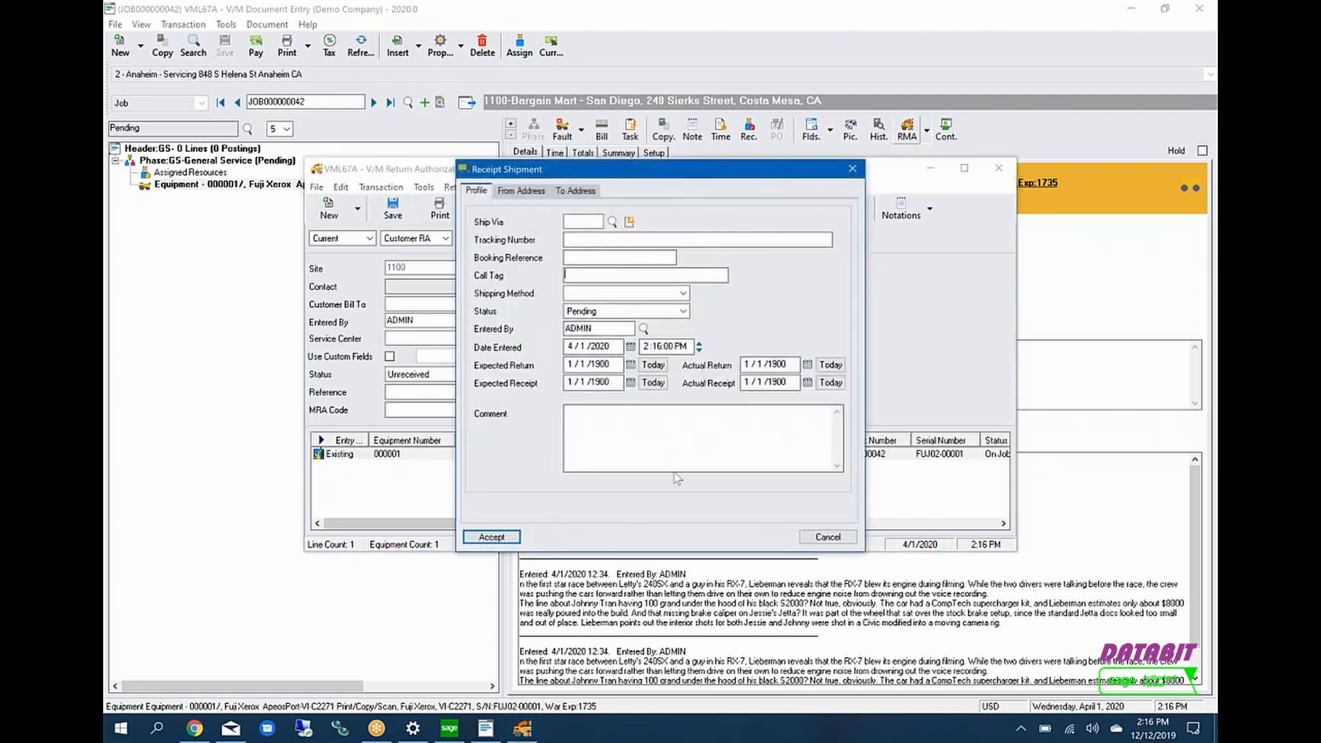
{"action": "left_click", "coordinate": [491, 537]}
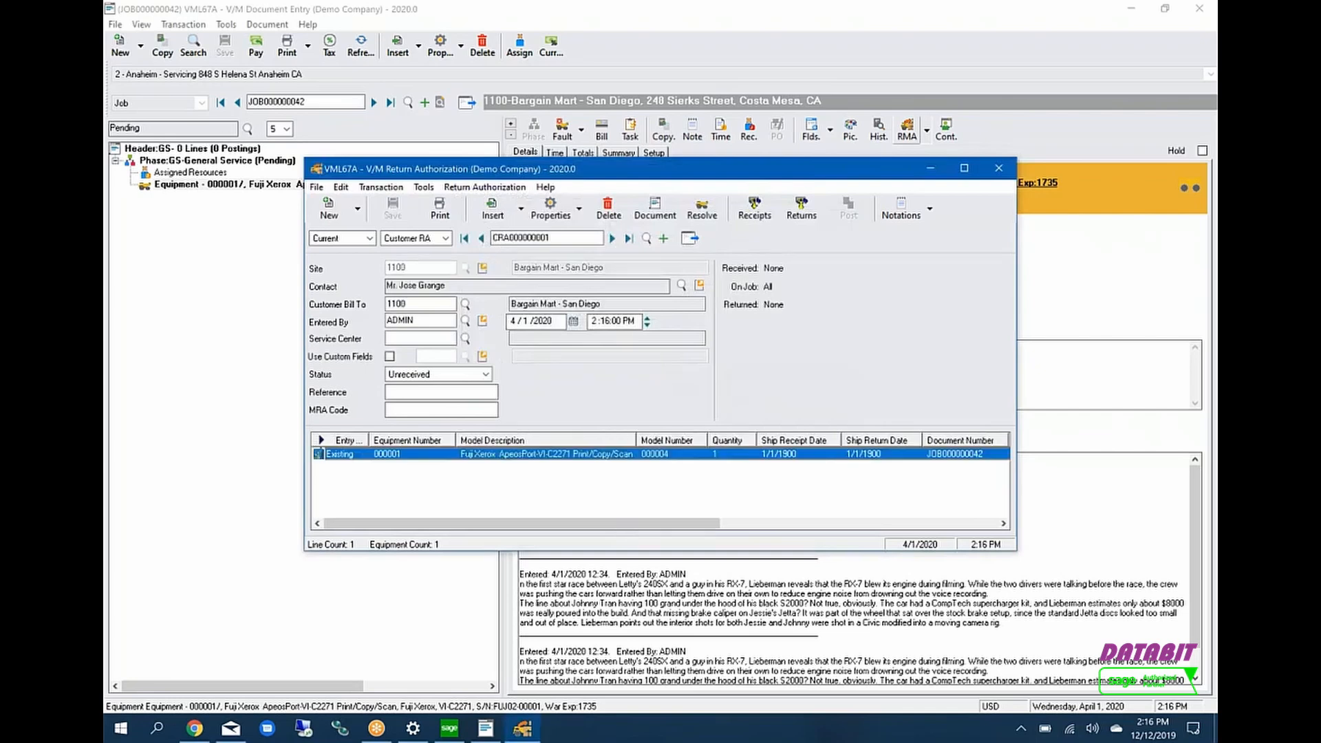
{"action": "left_click", "coordinate": [998, 169]}
Step: Open the customer return authorization under the job's equipment and view the details of its equipment line
{"action": "left_click", "coordinate": [200, 197]}
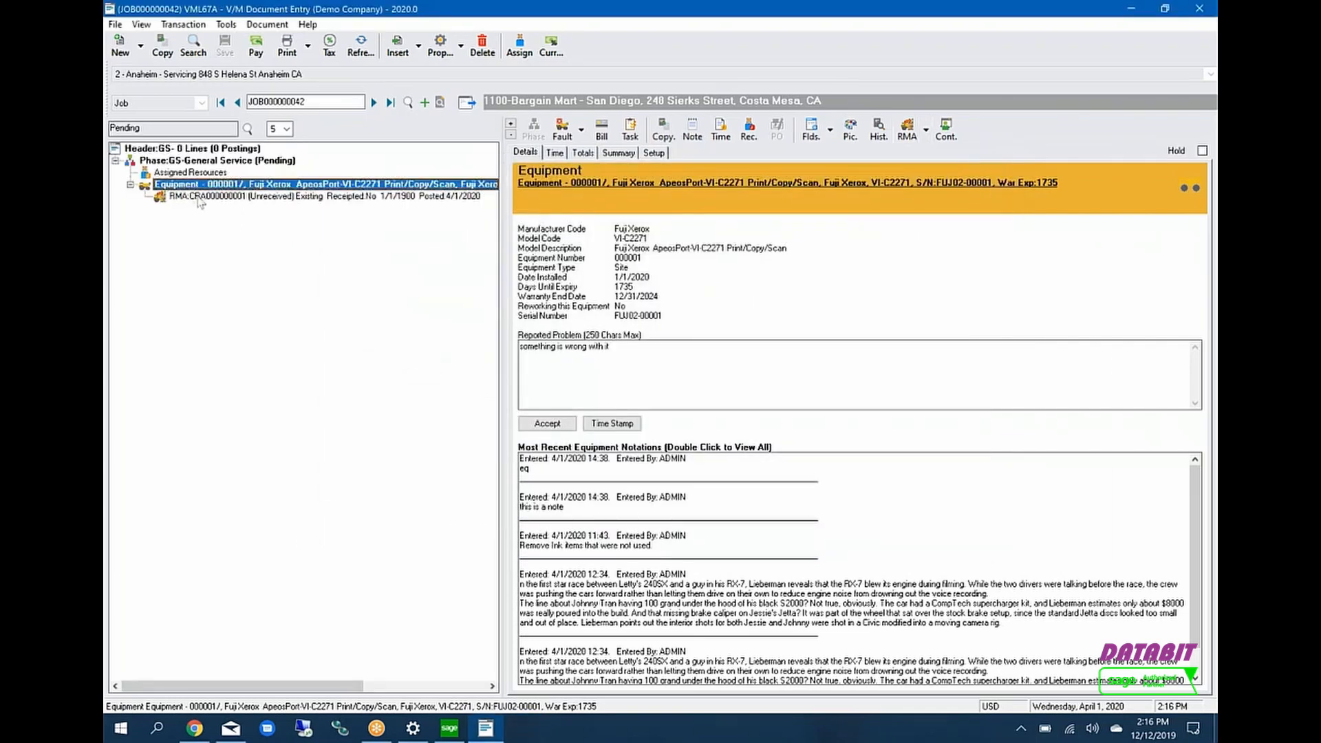
{"action": "double_click", "coordinate": [294, 197]}
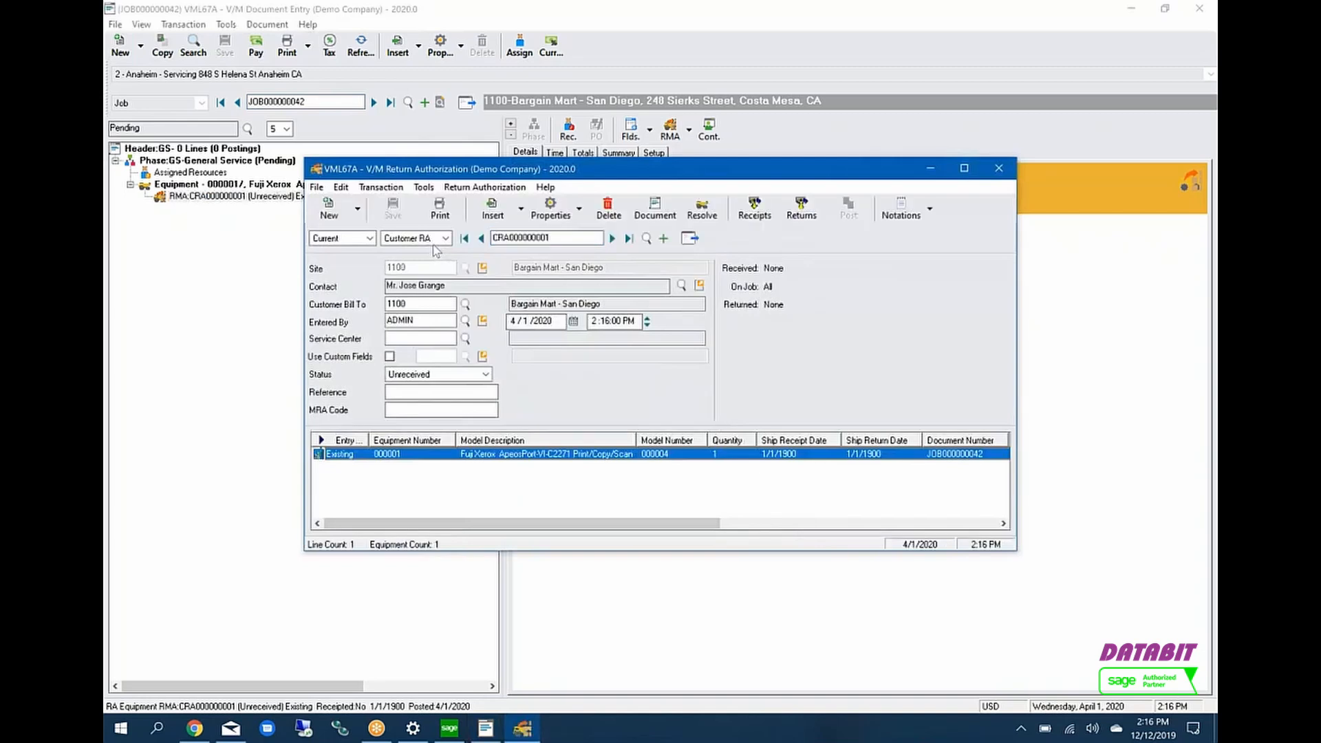
{"action": "double_click", "coordinate": [652, 455]}
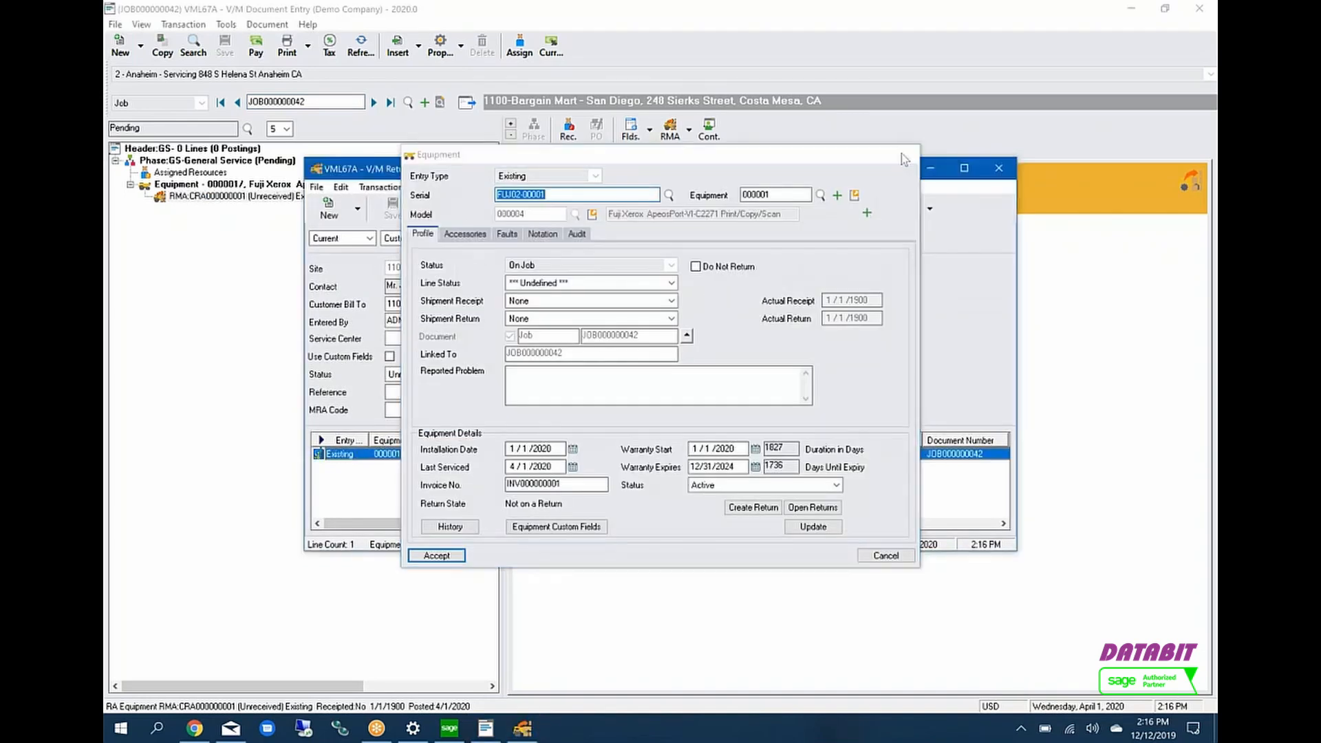
{"action": "left_click", "coordinate": [903, 156]}
{"action": "left_click", "coordinate": [965, 170]}
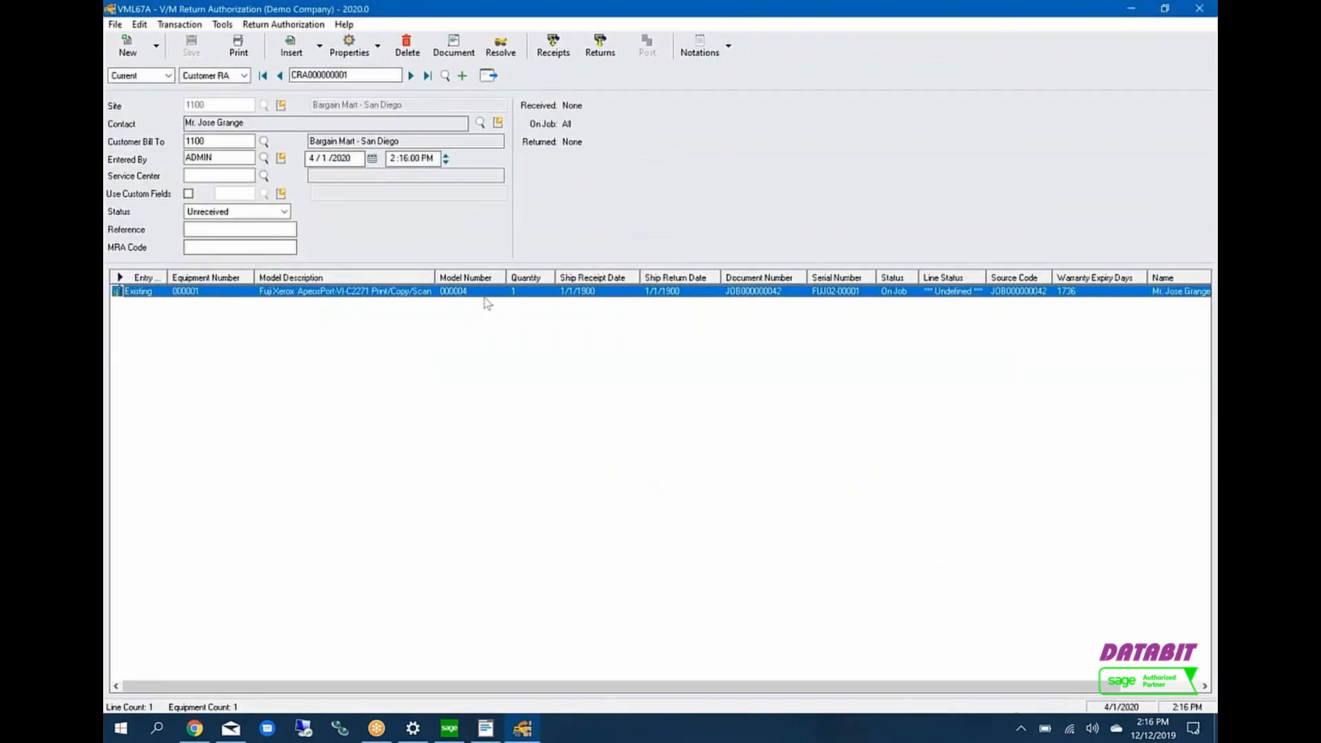
Step: Receipt equipment 000001 from the customer against the available Bargain Mart - San Diego shipment
{"action": "left_click", "coordinate": [556, 55]}
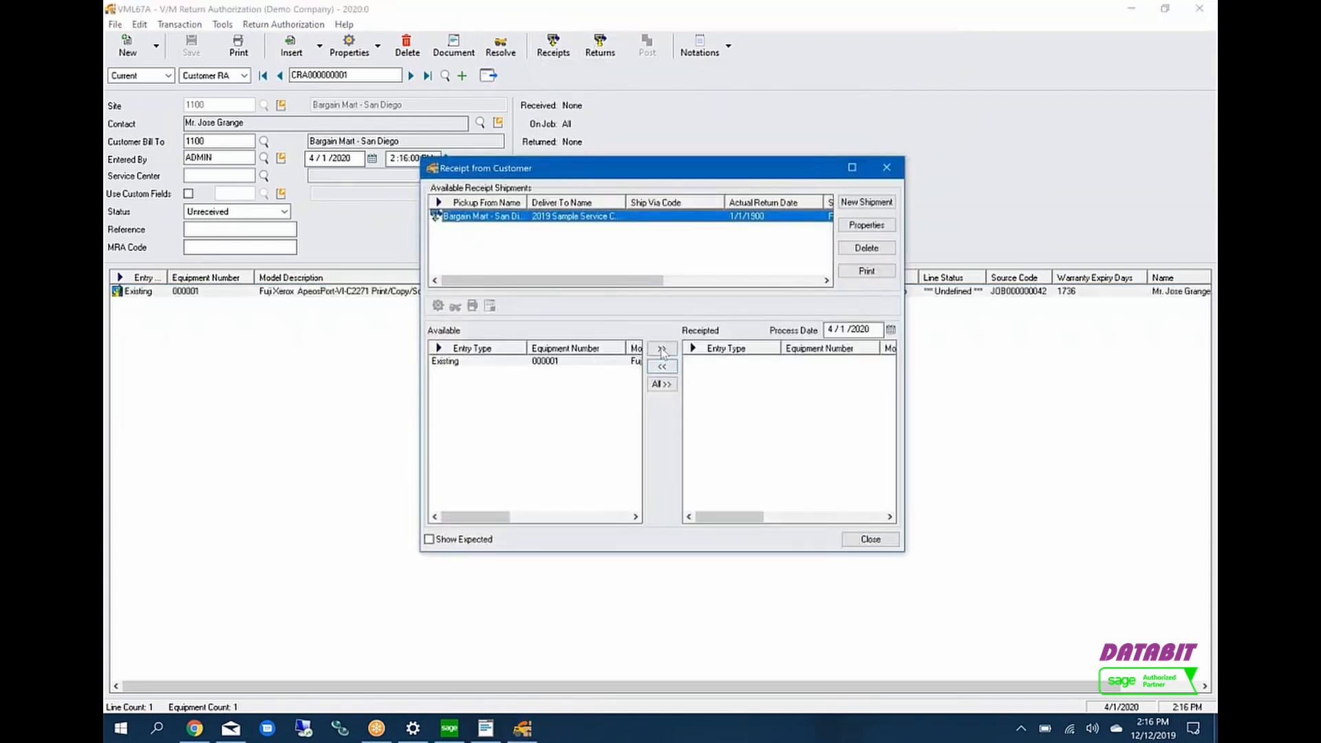
{"action": "left_click", "coordinate": [661, 350]}
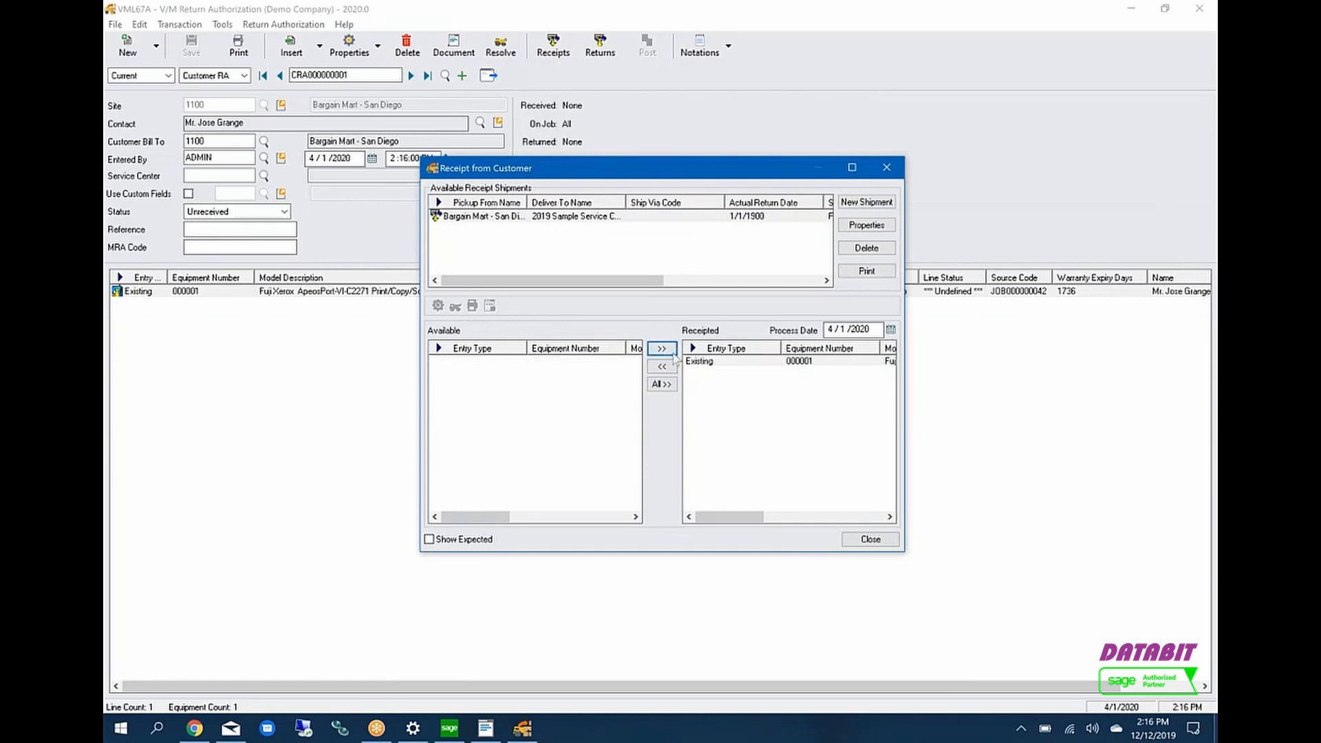
{"action": "left_click", "coordinate": [853, 540]}
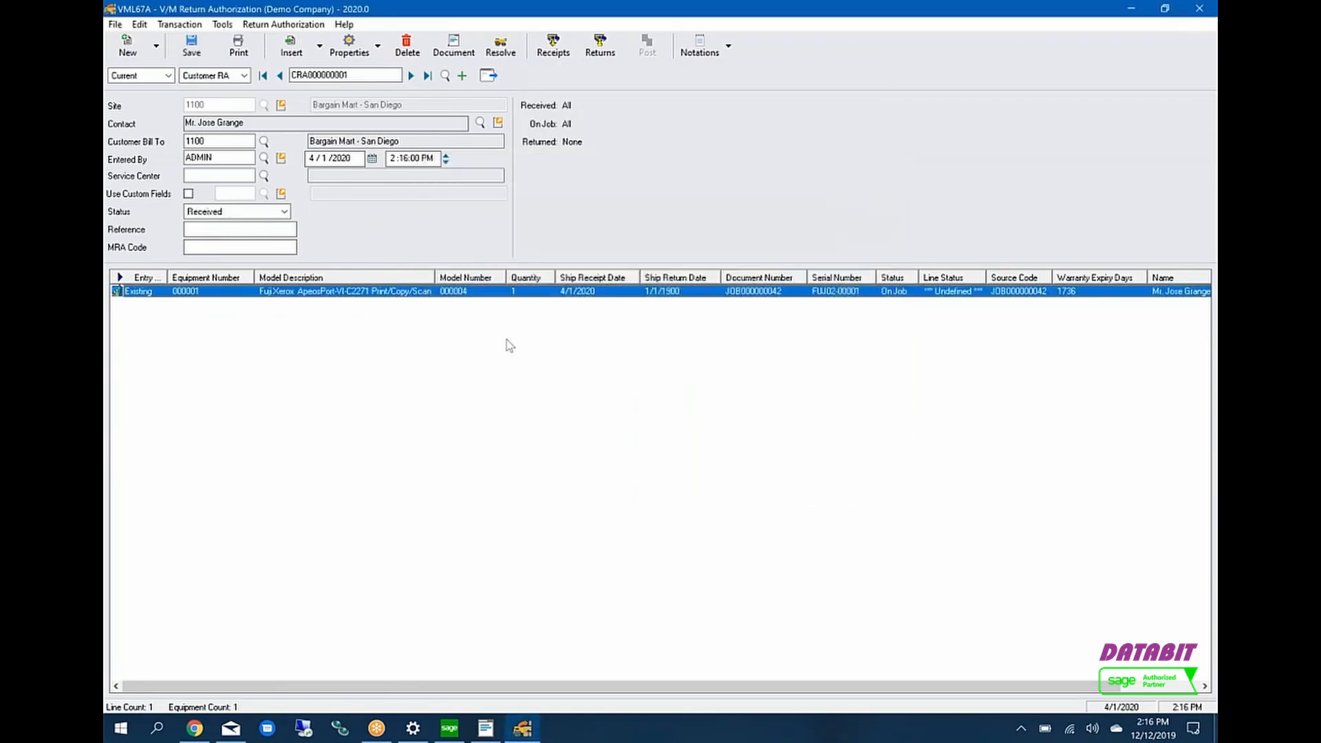
Step: Check the received equipment's details and the available line status options without changing them
{"action": "double_click", "coordinate": [358, 293]}
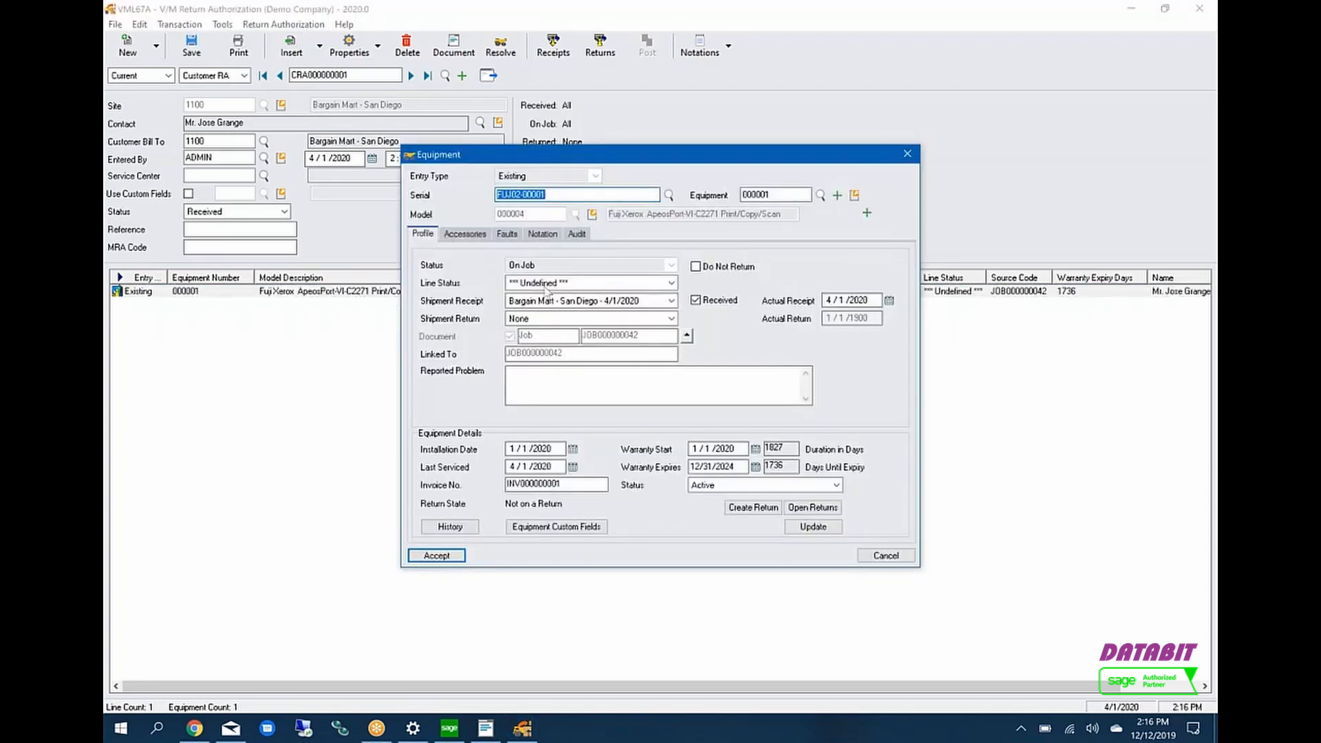
{"action": "left_click", "coordinate": [671, 283]}
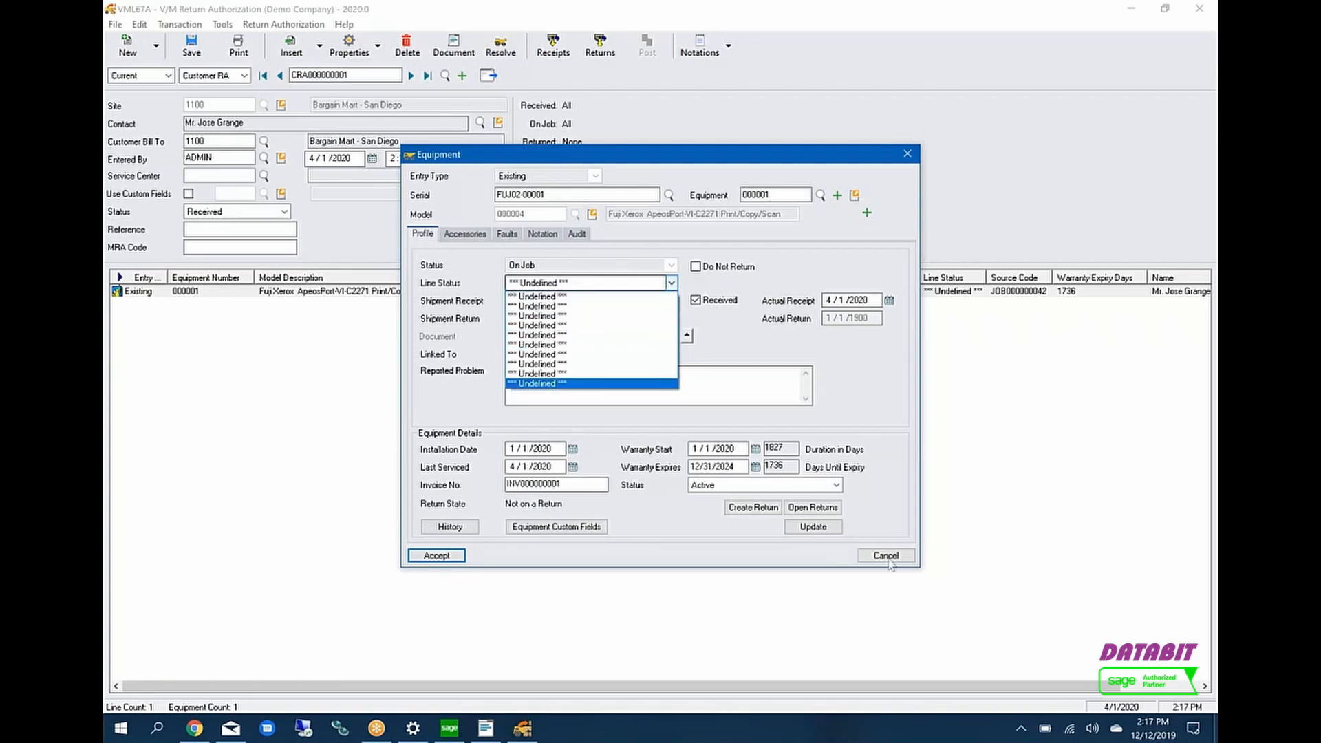
{"action": "left_click", "coordinate": [887, 559]}
{"action": "left_click", "coordinate": [886, 557]}
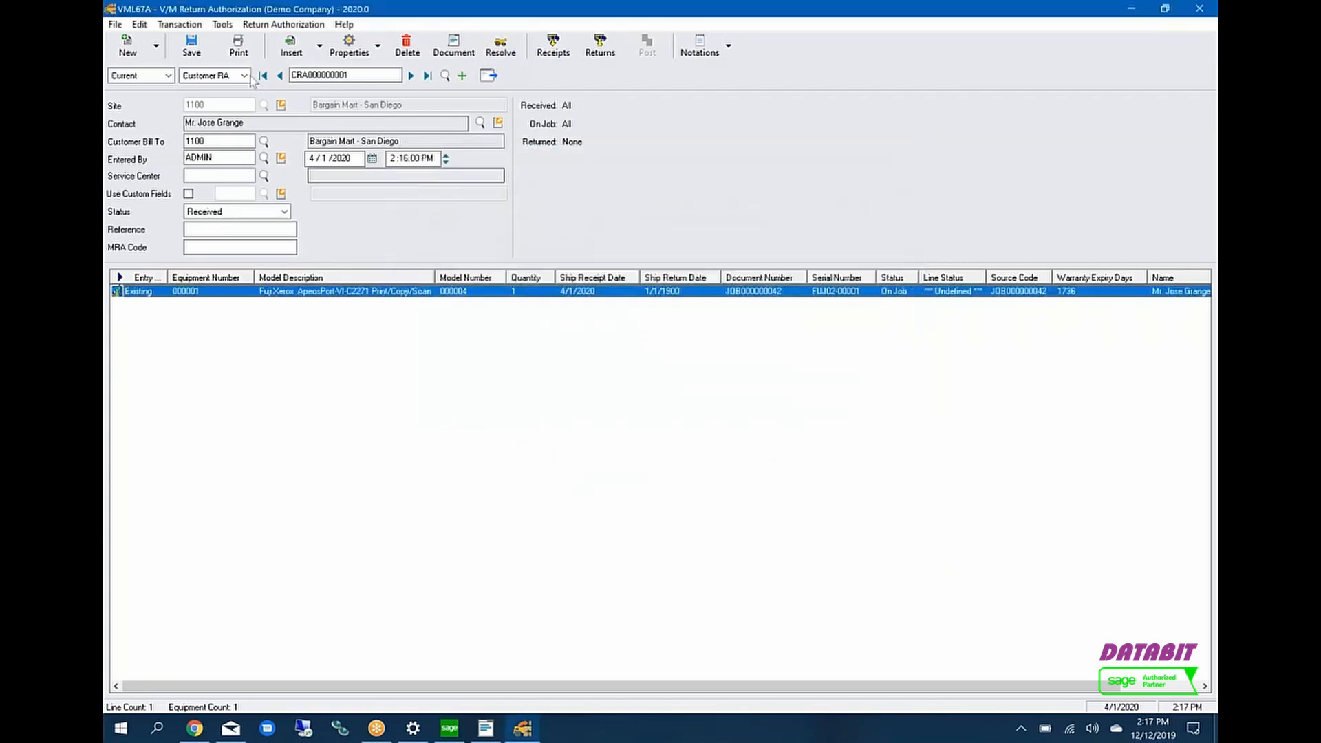
Step: Save the received customer return authorization and review its equipment line's details and available actions
{"action": "left_click", "coordinate": [191, 45]}
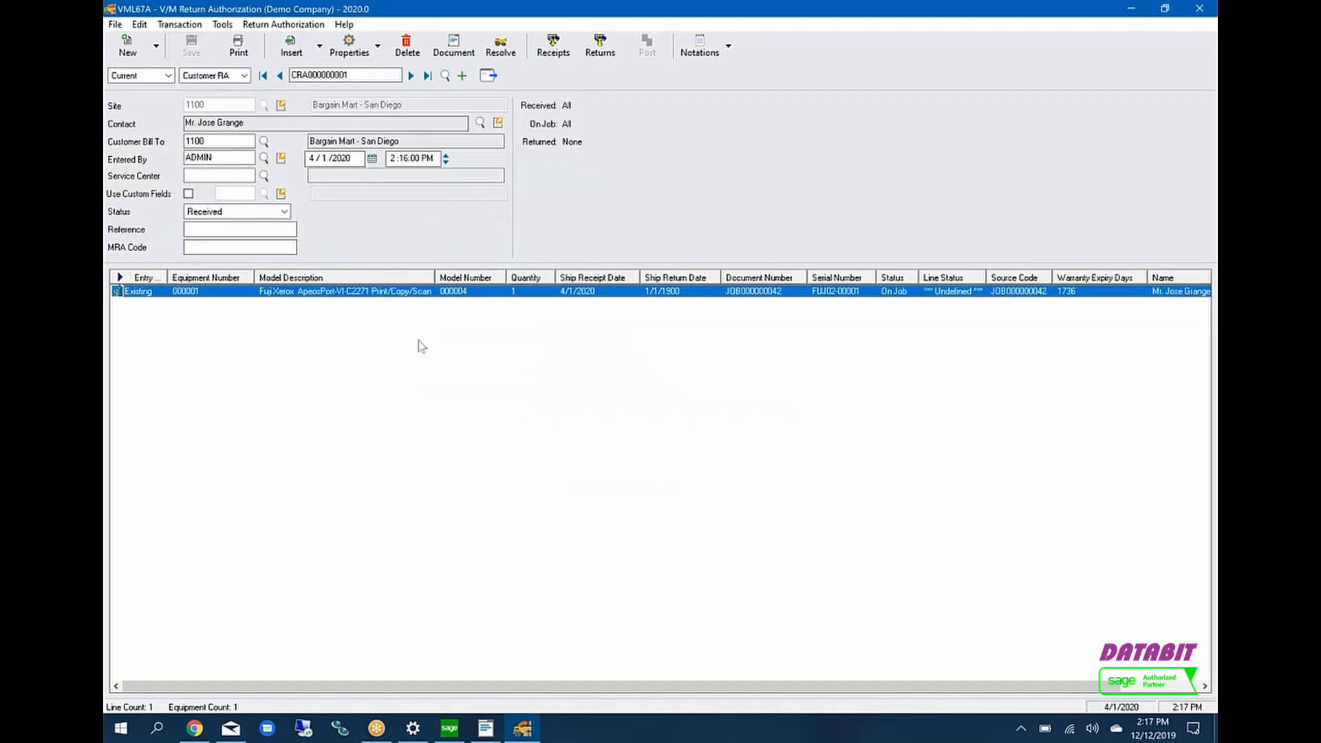
{"action": "double_click", "coordinate": [382, 292]}
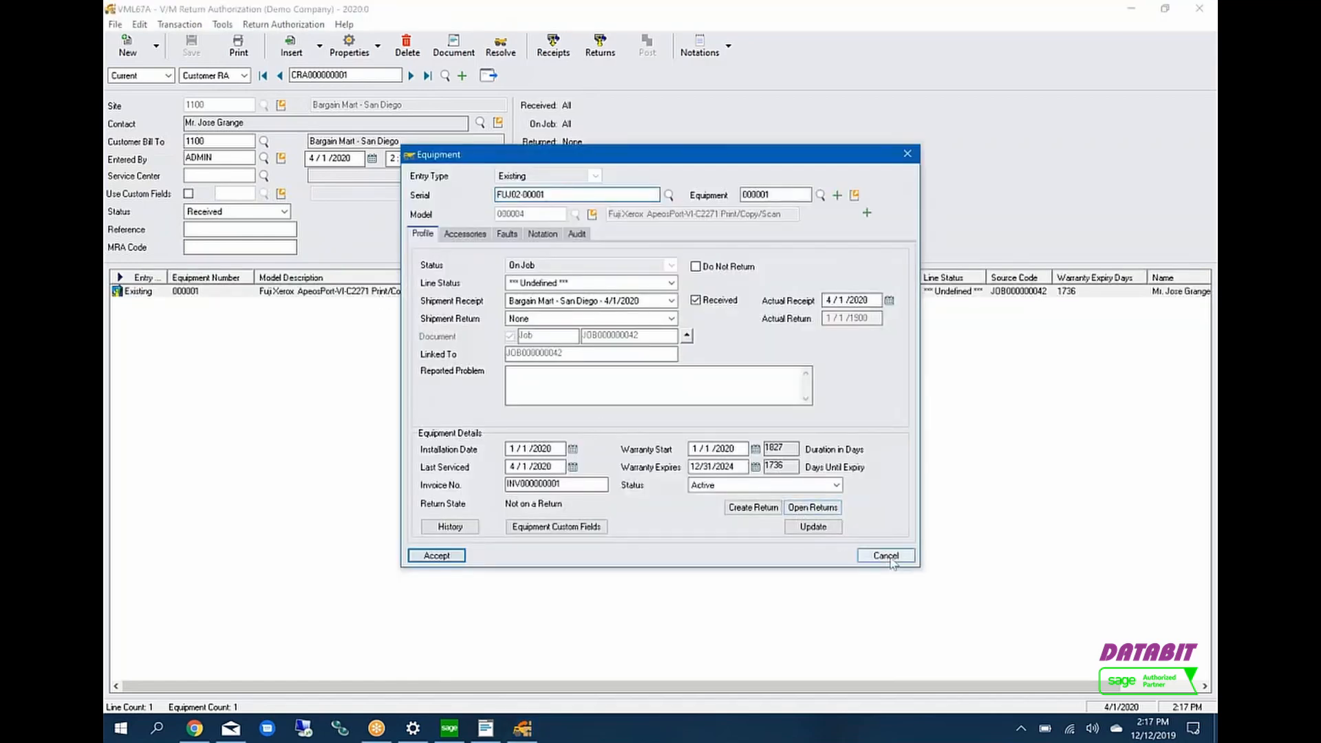
{"action": "left_click", "coordinate": [887, 557]}
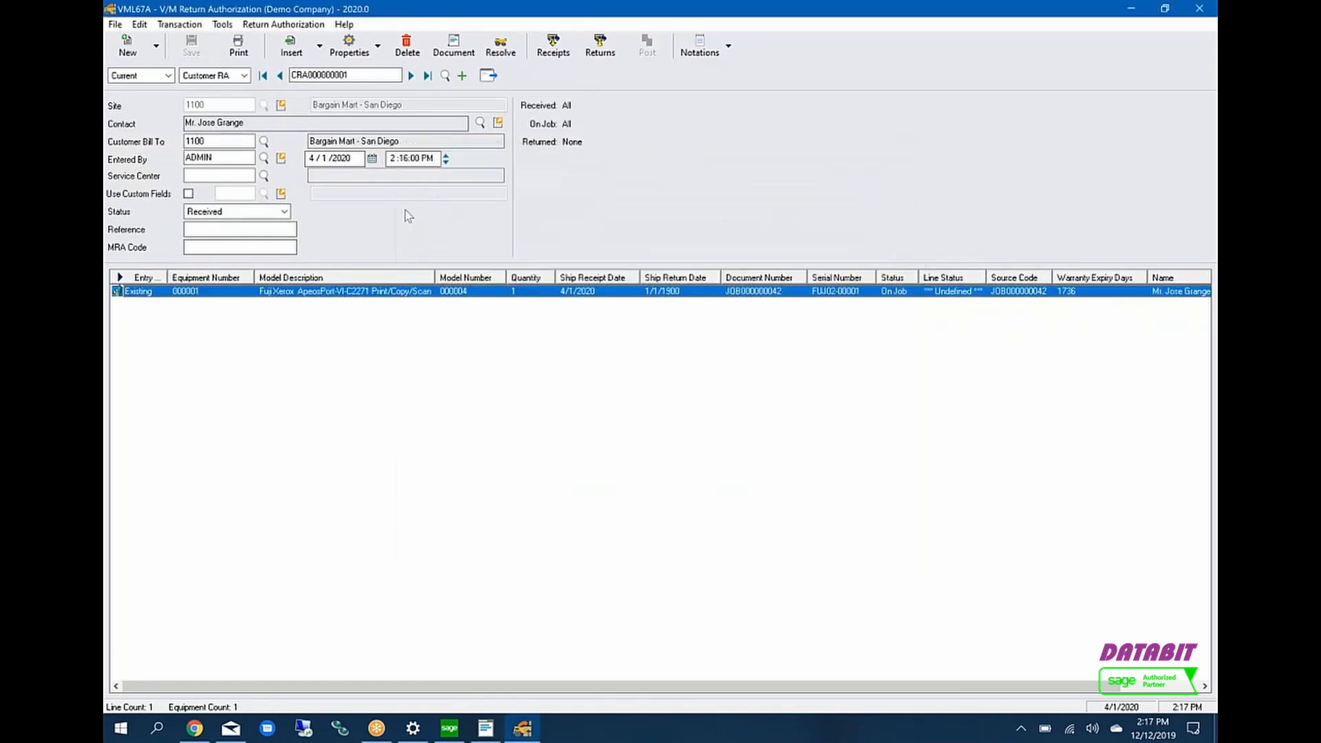
{"action": "right_click", "coordinate": [371, 298]}
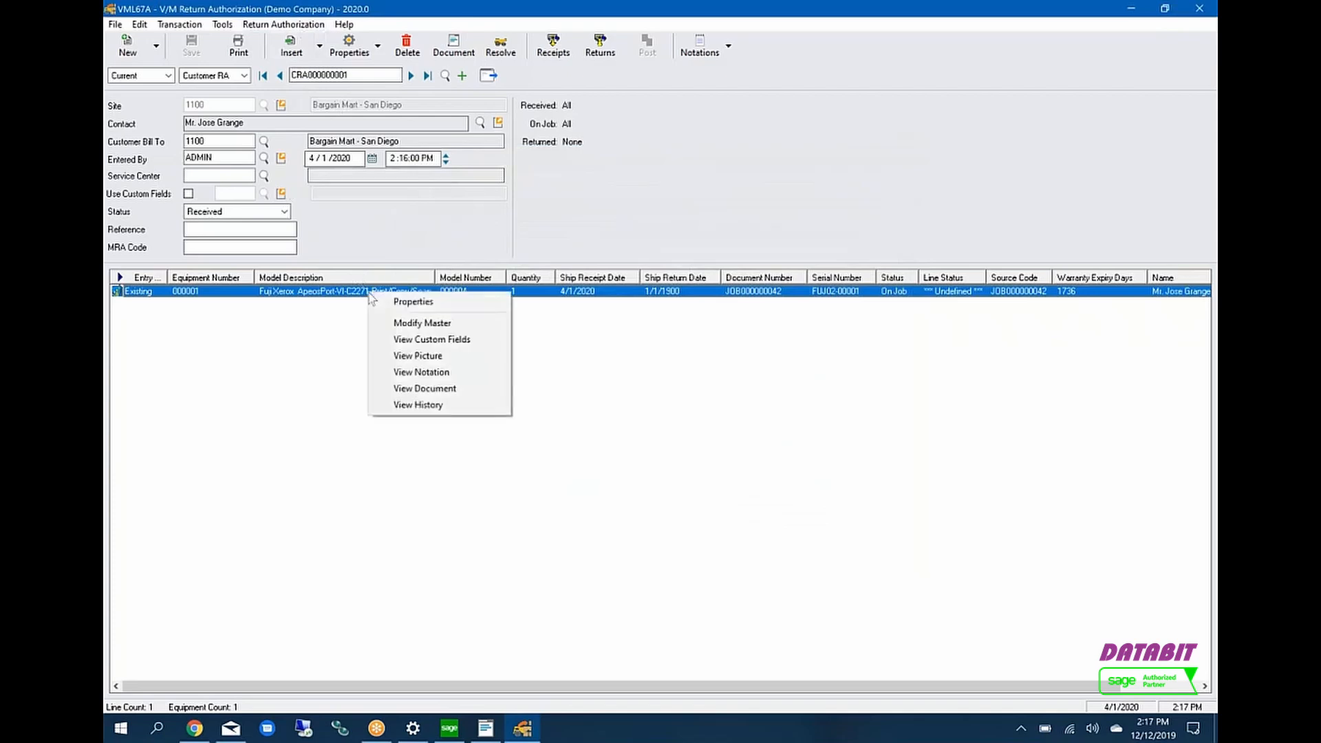
{"action": "left_click", "coordinate": [591, 161]}
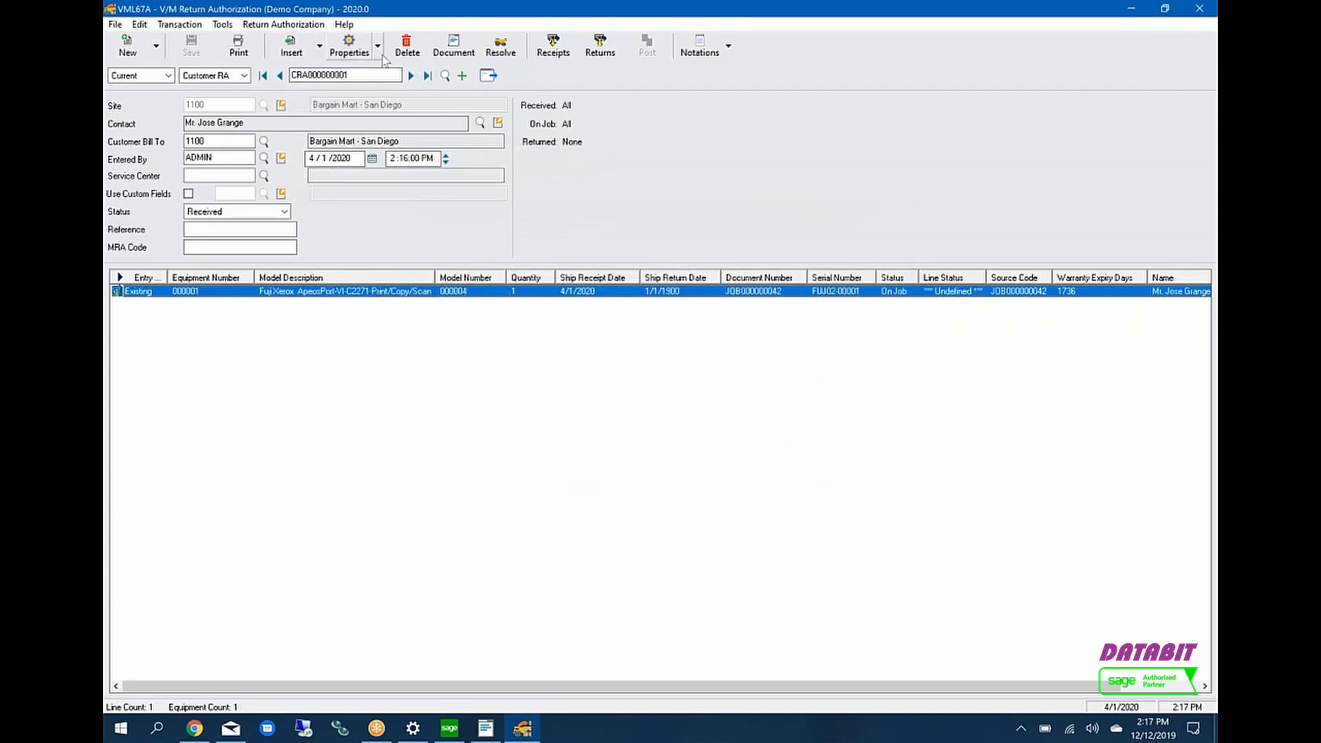
Step: Start a vendor return authorization from customer RA CRA000000001 for vendor site CANON and select equipment 000001
{"action": "left_click", "coordinate": [157, 47]}
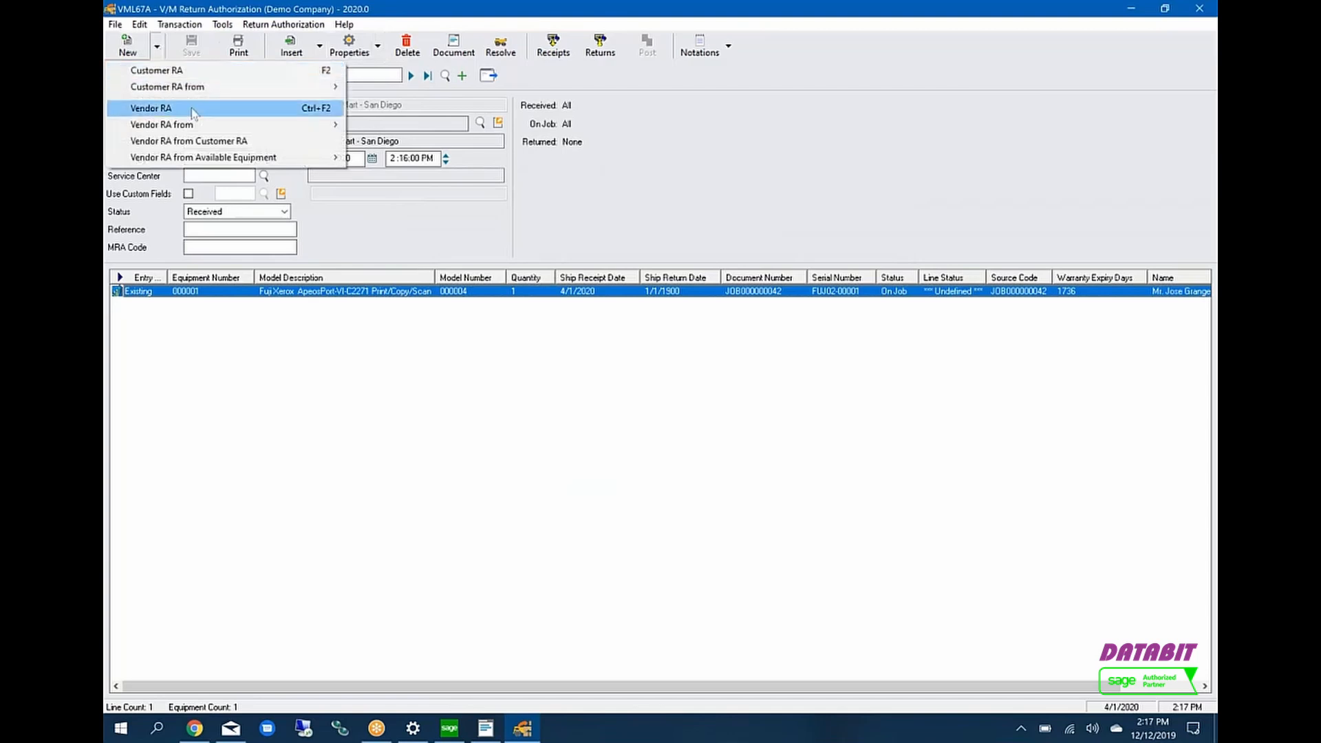
{"action": "mouse_move", "coordinate": [197, 128]}
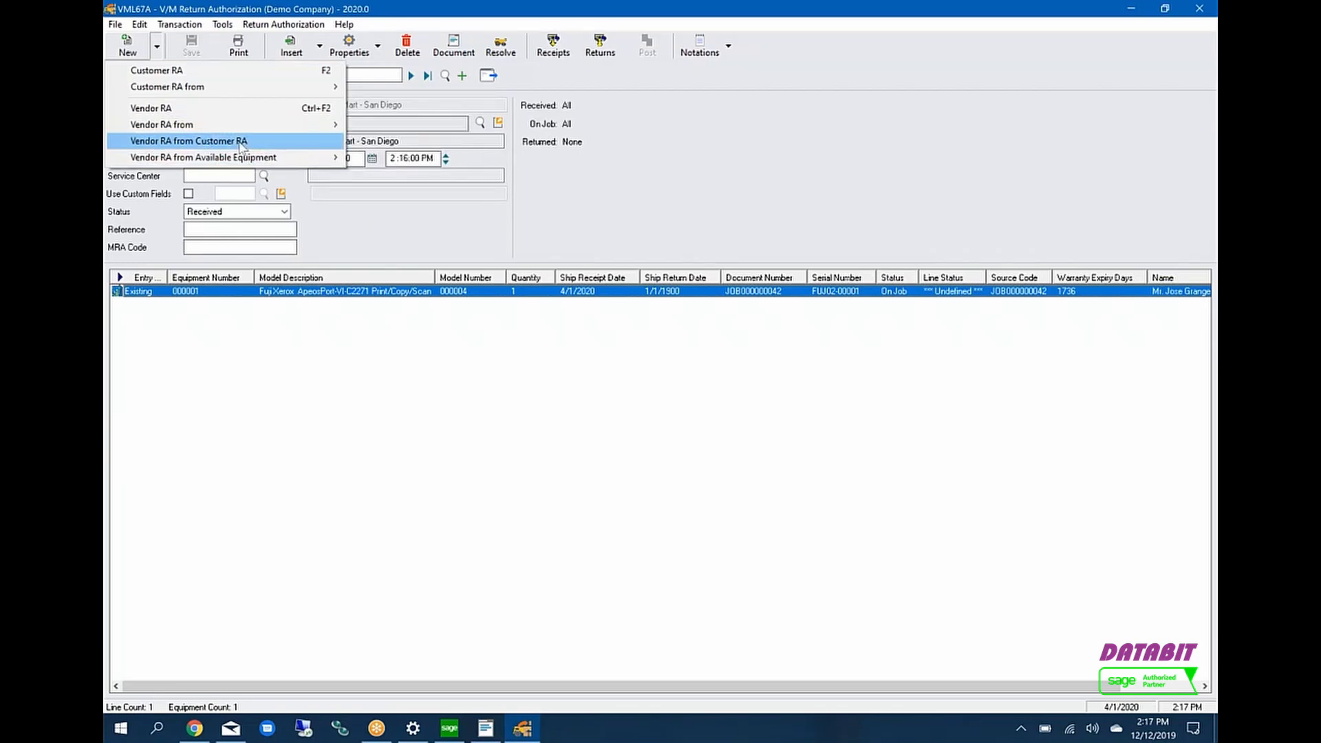
{"action": "left_click", "coordinate": [240, 142]}
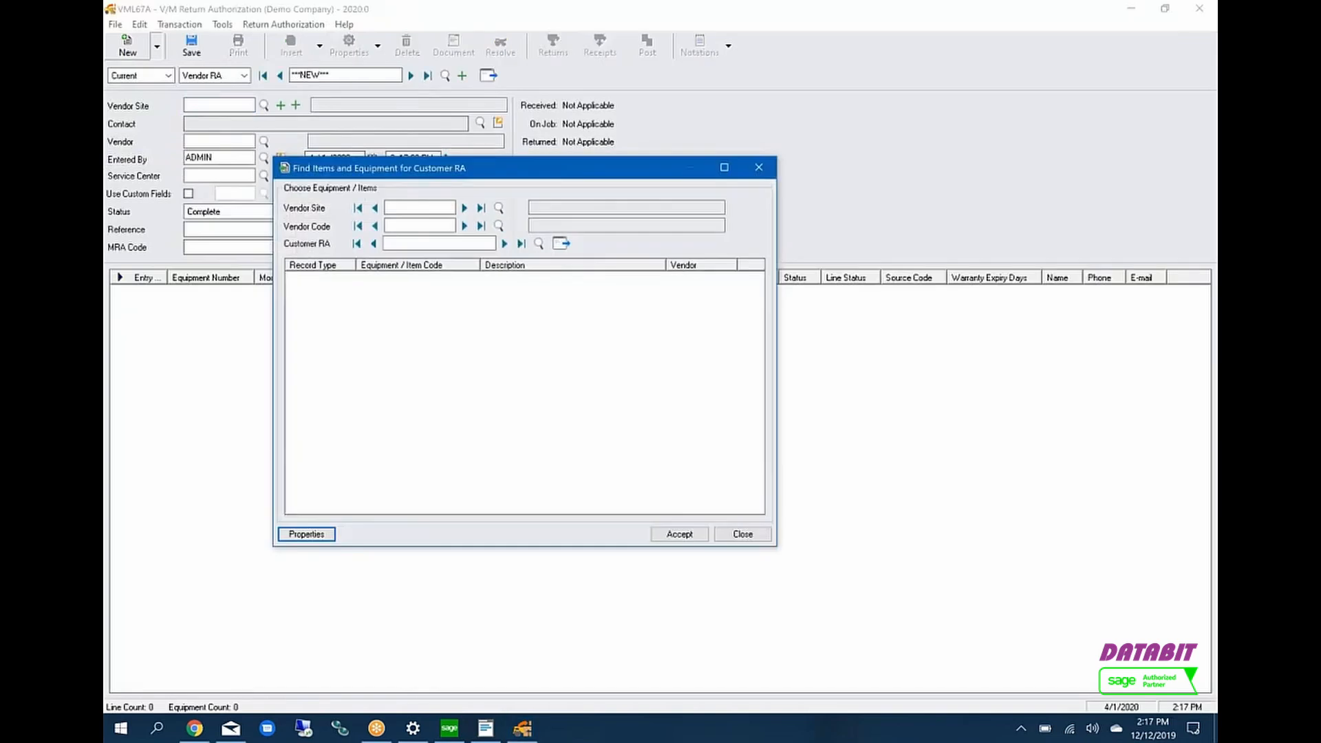
{"action": "left_click", "coordinate": [358, 207]}
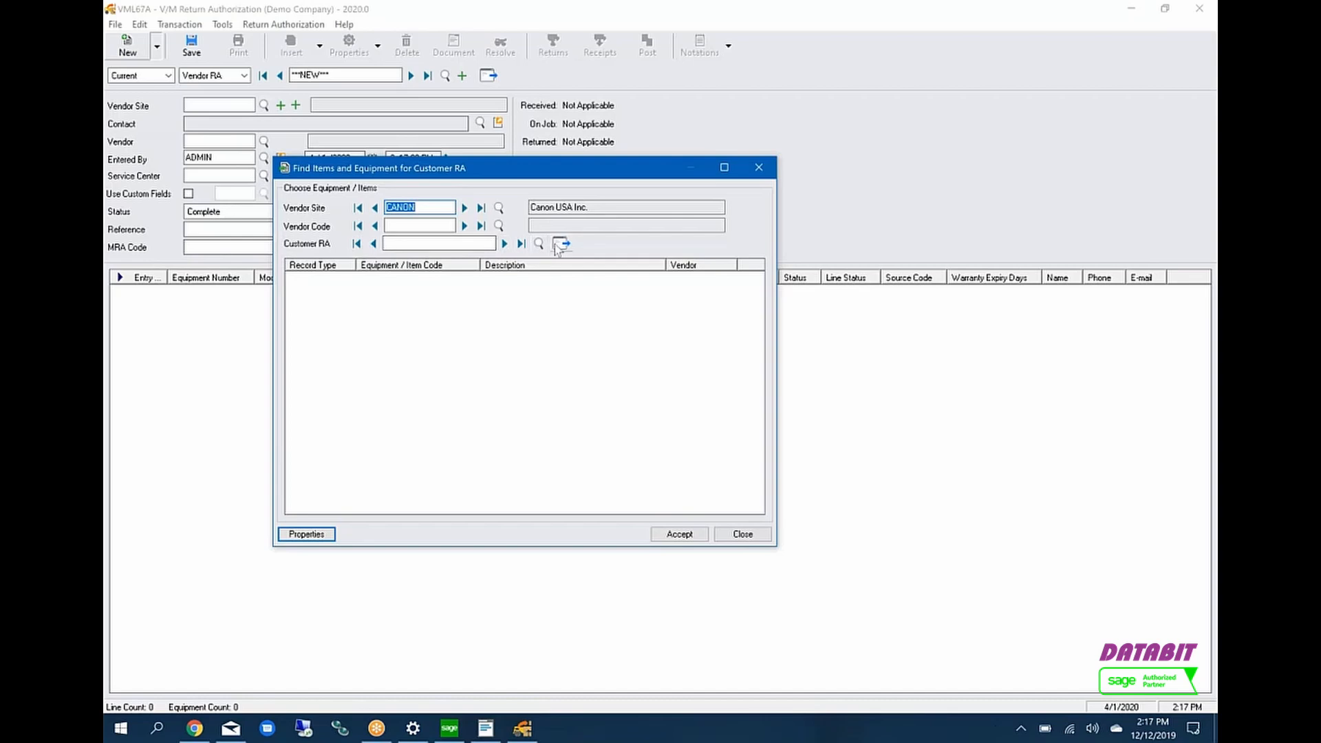
{"action": "left_click", "coordinate": [521, 243]}
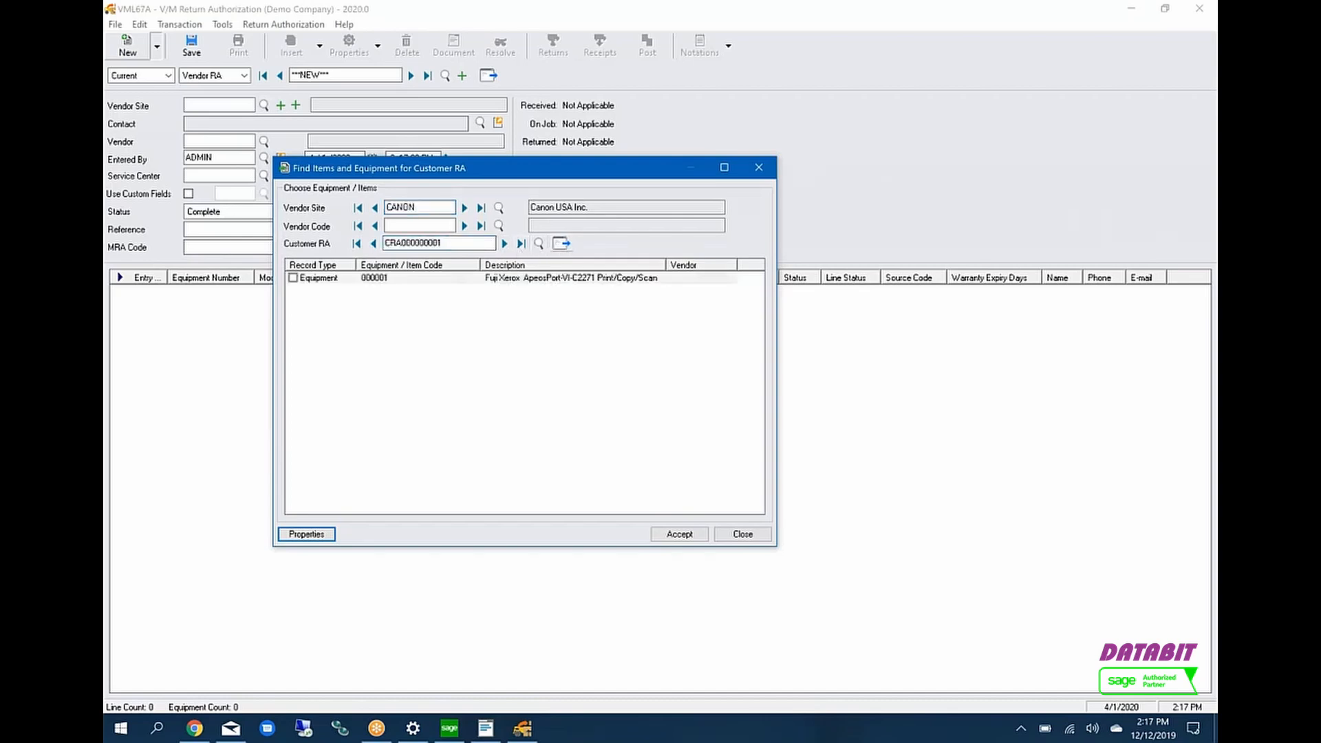
{"action": "left_click", "coordinate": [293, 278]}
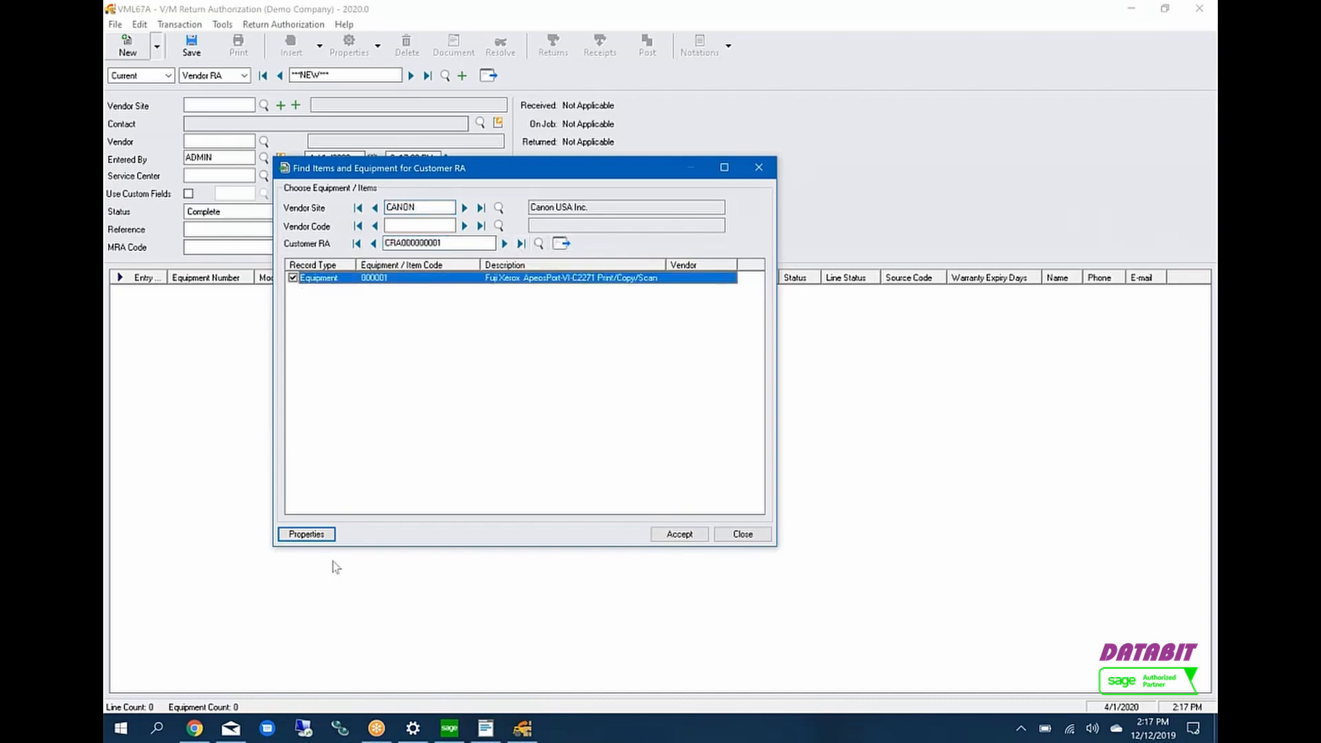
Step: Check equipment 000001's profile, then add it to the vendor authorization despite the vendor mismatch and save the authorization
{"action": "left_click", "coordinate": [318, 536]}
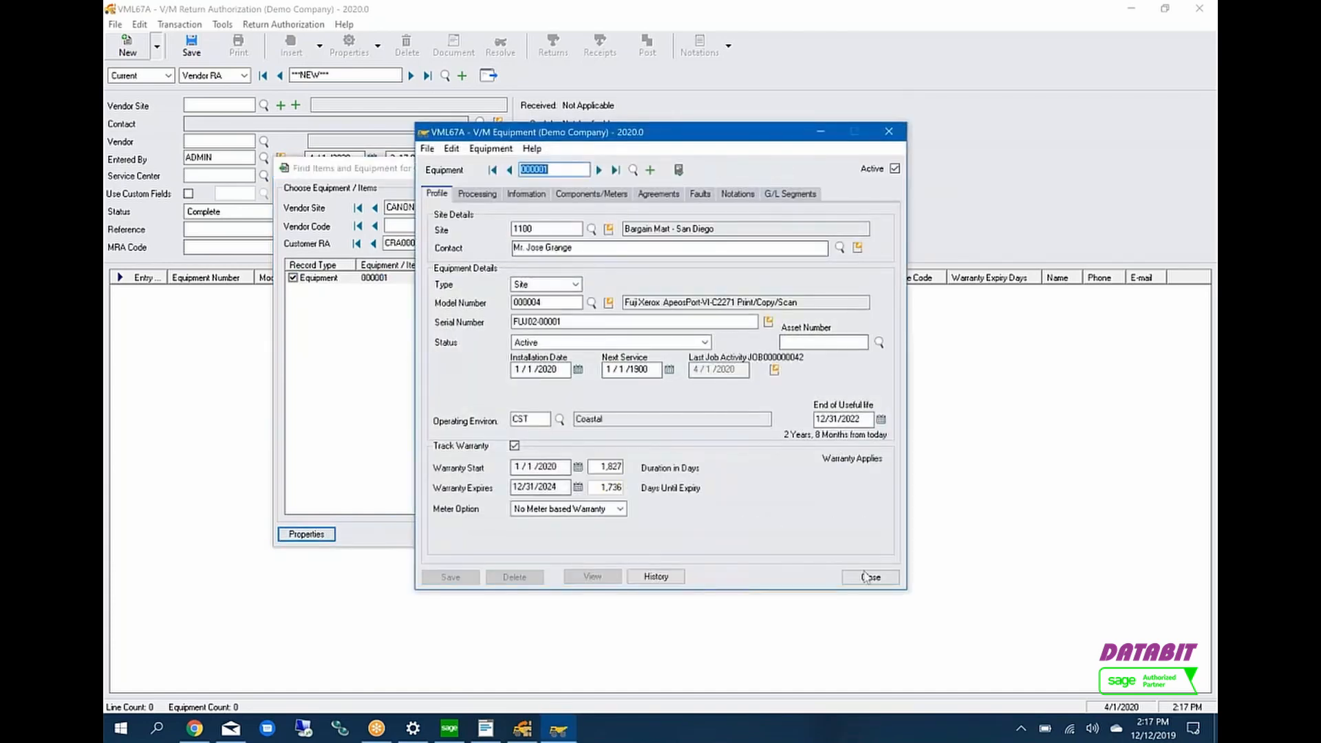
{"action": "left_click", "coordinate": [866, 576]}
{"action": "left_click", "coordinate": [691, 535]}
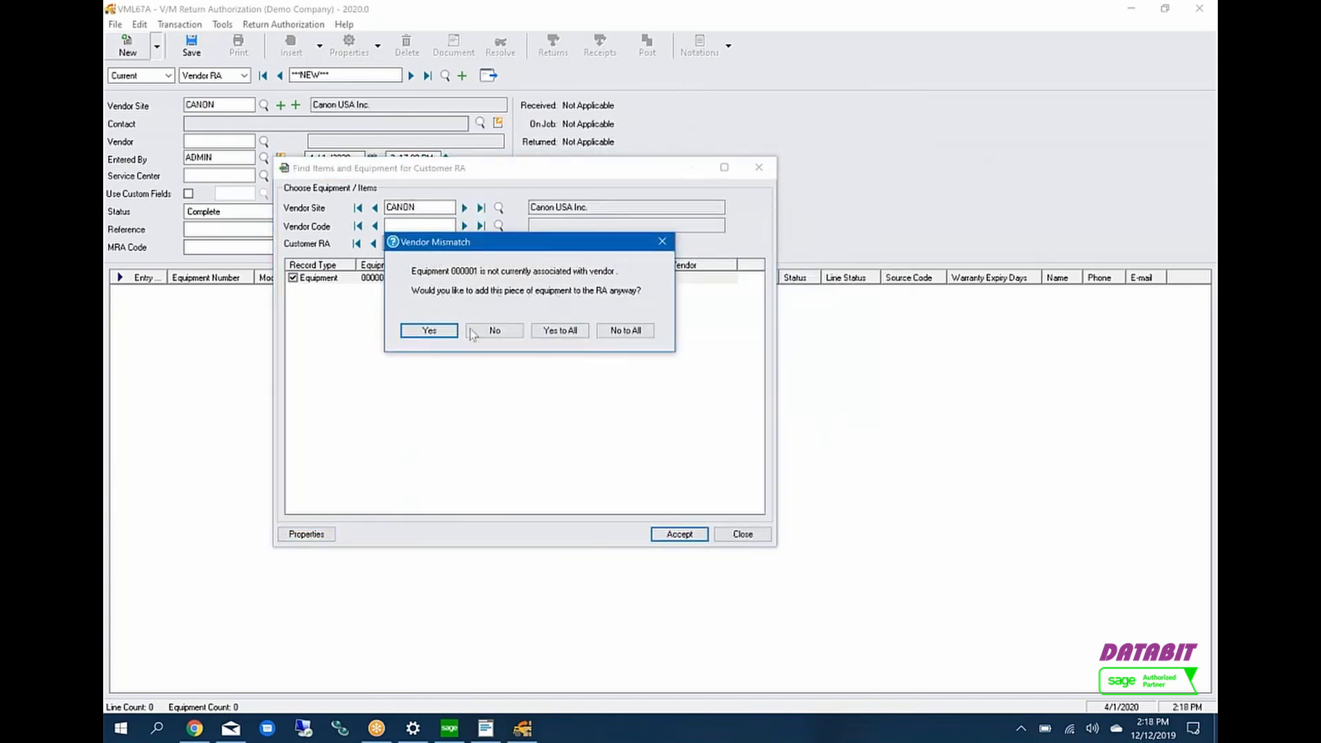
{"action": "left_click", "coordinate": [430, 331]}
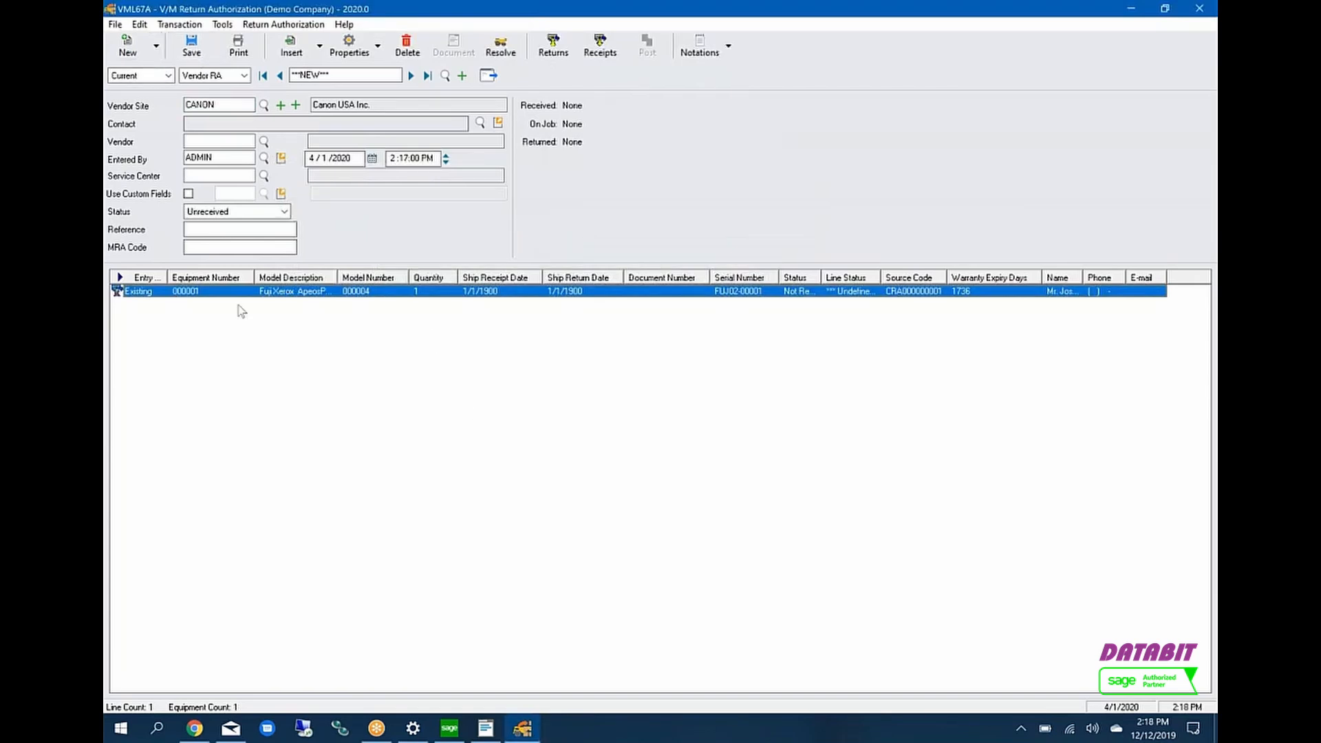
{"action": "left_click", "coordinate": [822, 534]}
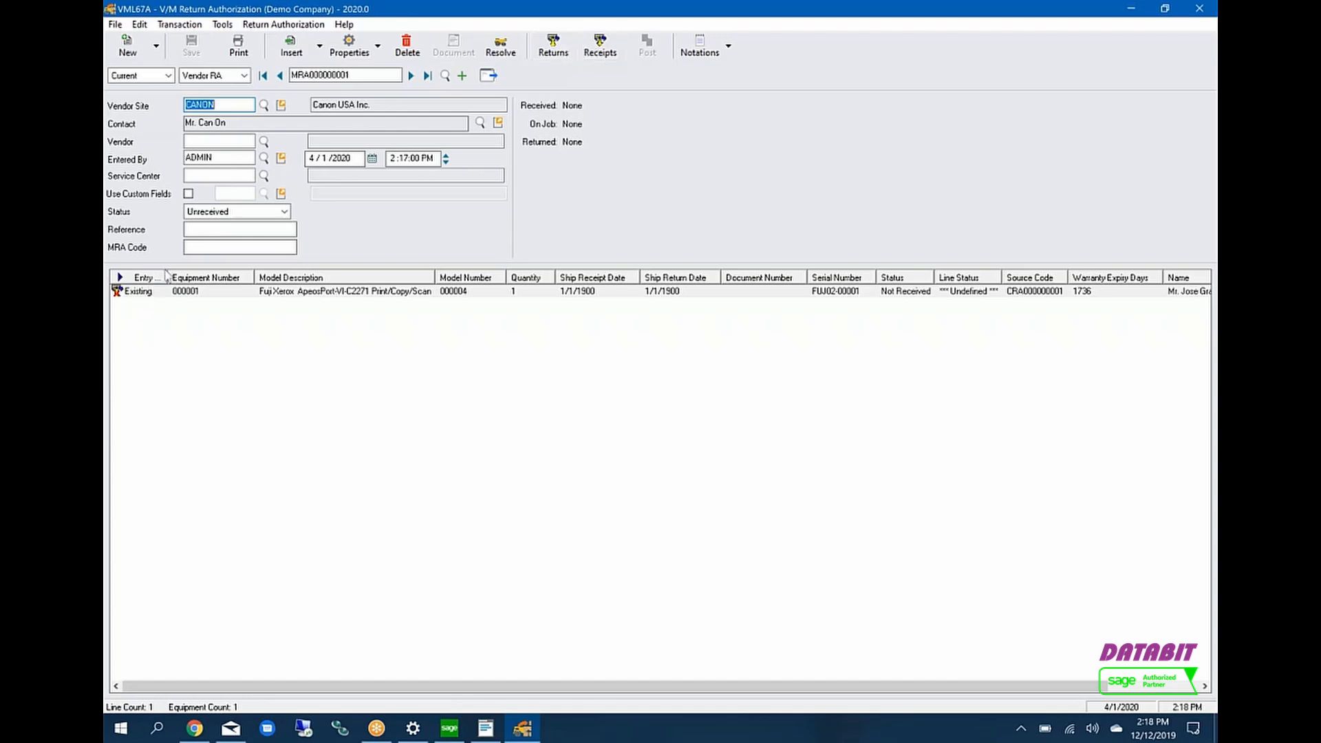
Step: Return equipment 000001 to the manufacturer on a new return shipment to Canon USA Inc. and save the vendor authorization
{"action": "left_click_drag", "start_coordinate": [168, 271], "coordinate": [191, 271]}
{"action": "left_click", "coordinate": [197, 293]}
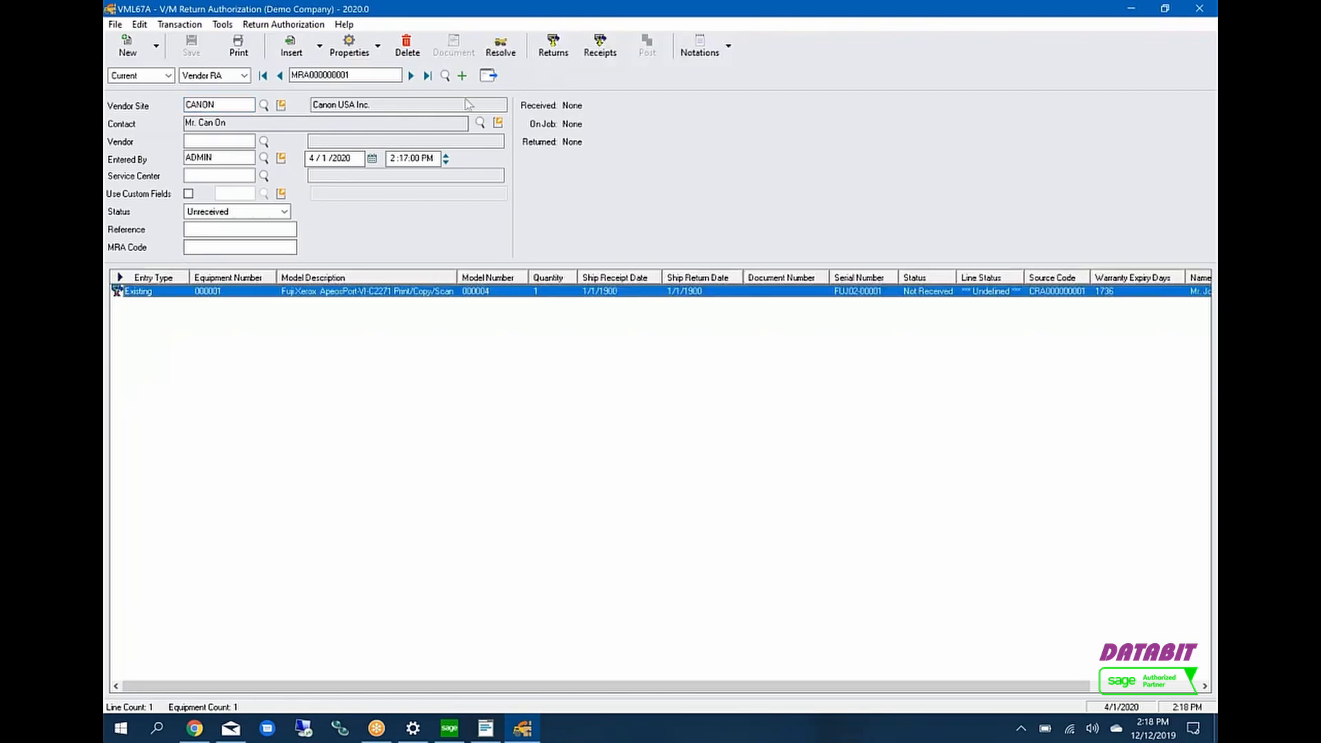
{"action": "left_click", "coordinate": [553, 44]}
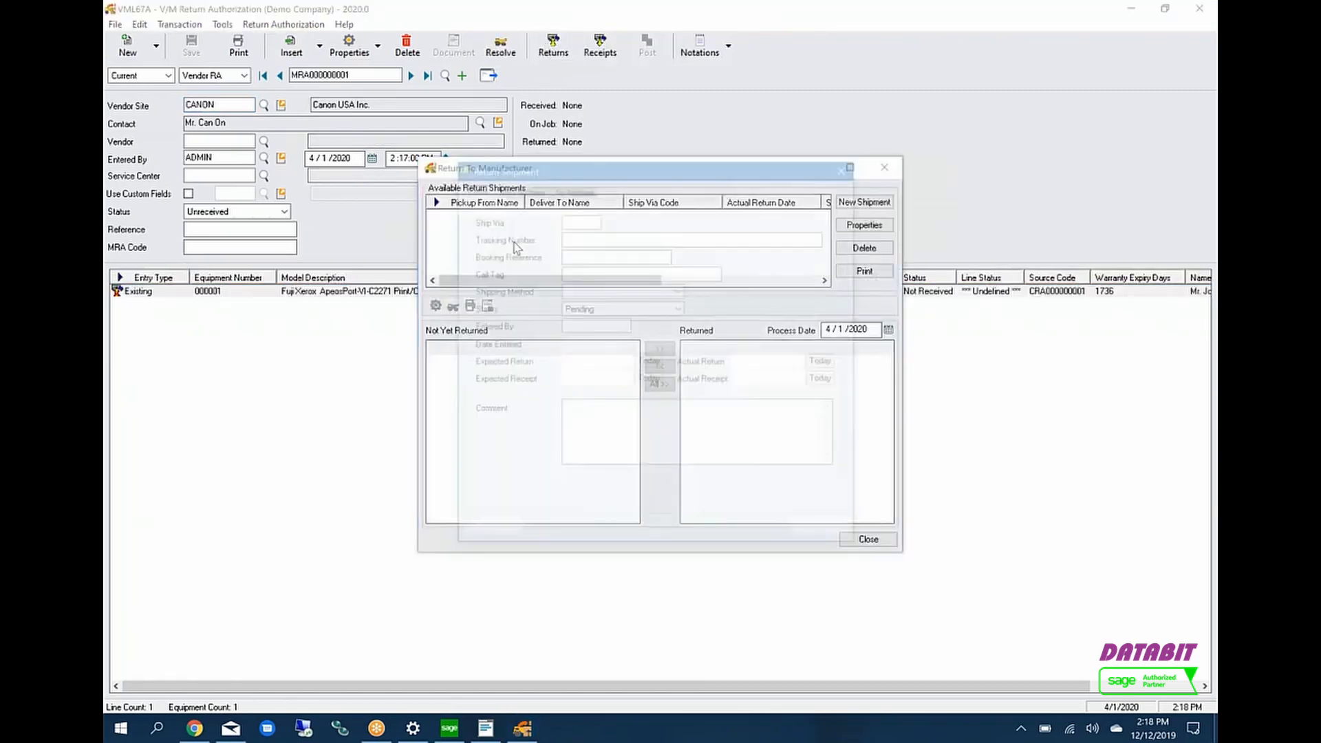
{"action": "left_click", "coordinate": [506, 539]}
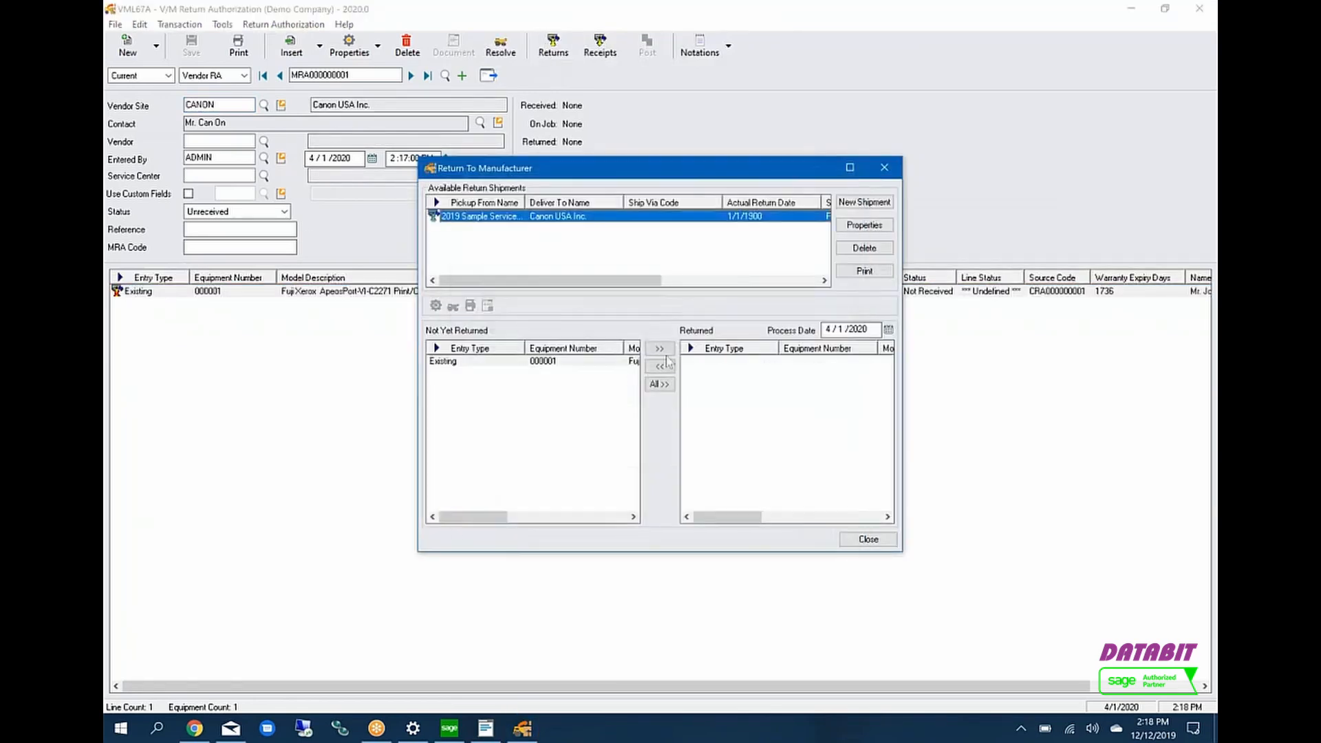
{"action": "left_click", "coordinate": [659, 349]}
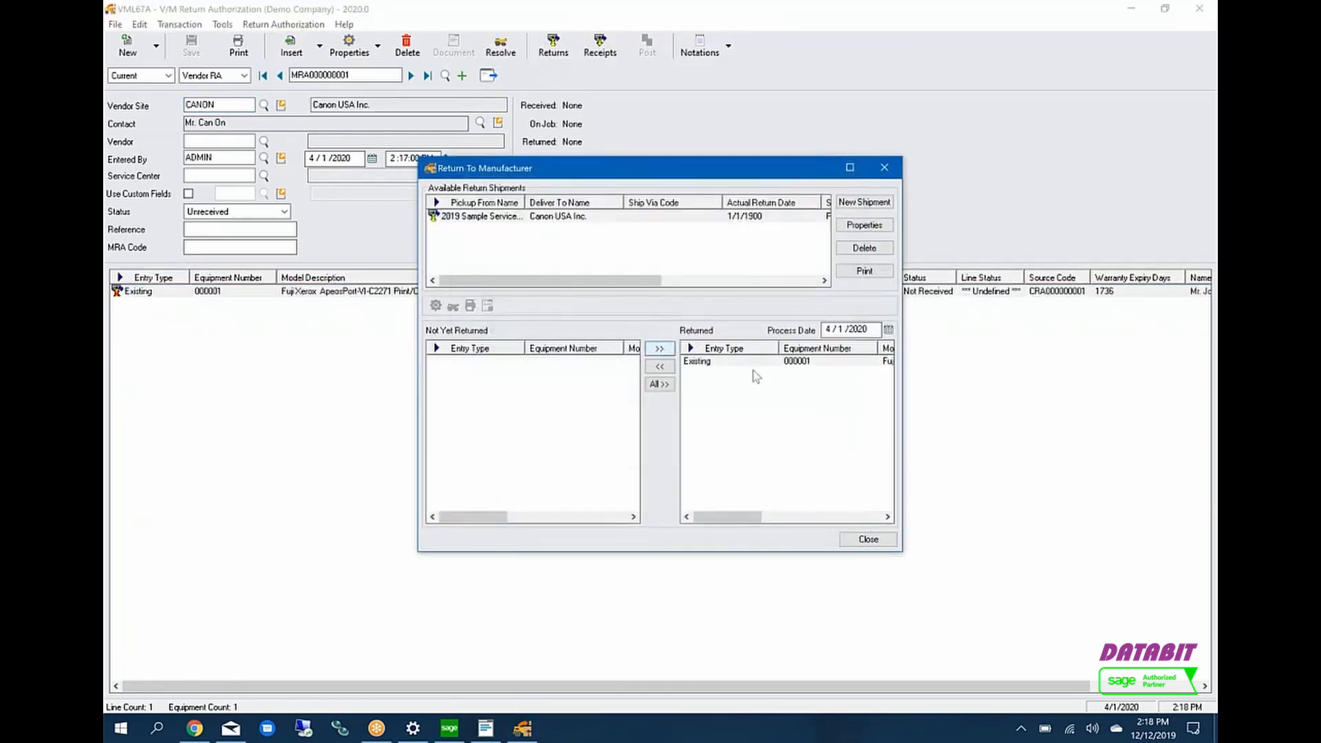
{"action": "left_click", "coordinate": [858, 541]}
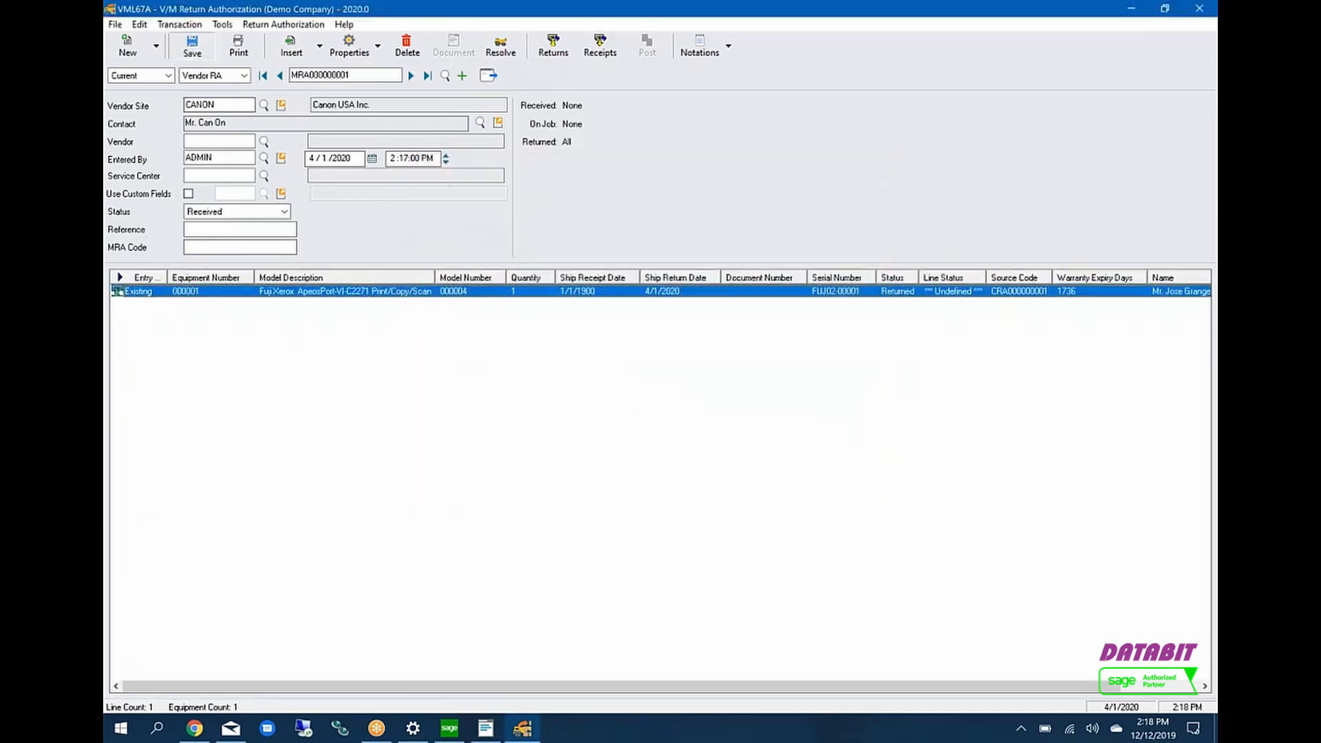
{"action": "left_click", "coordinate": [192, 47]}
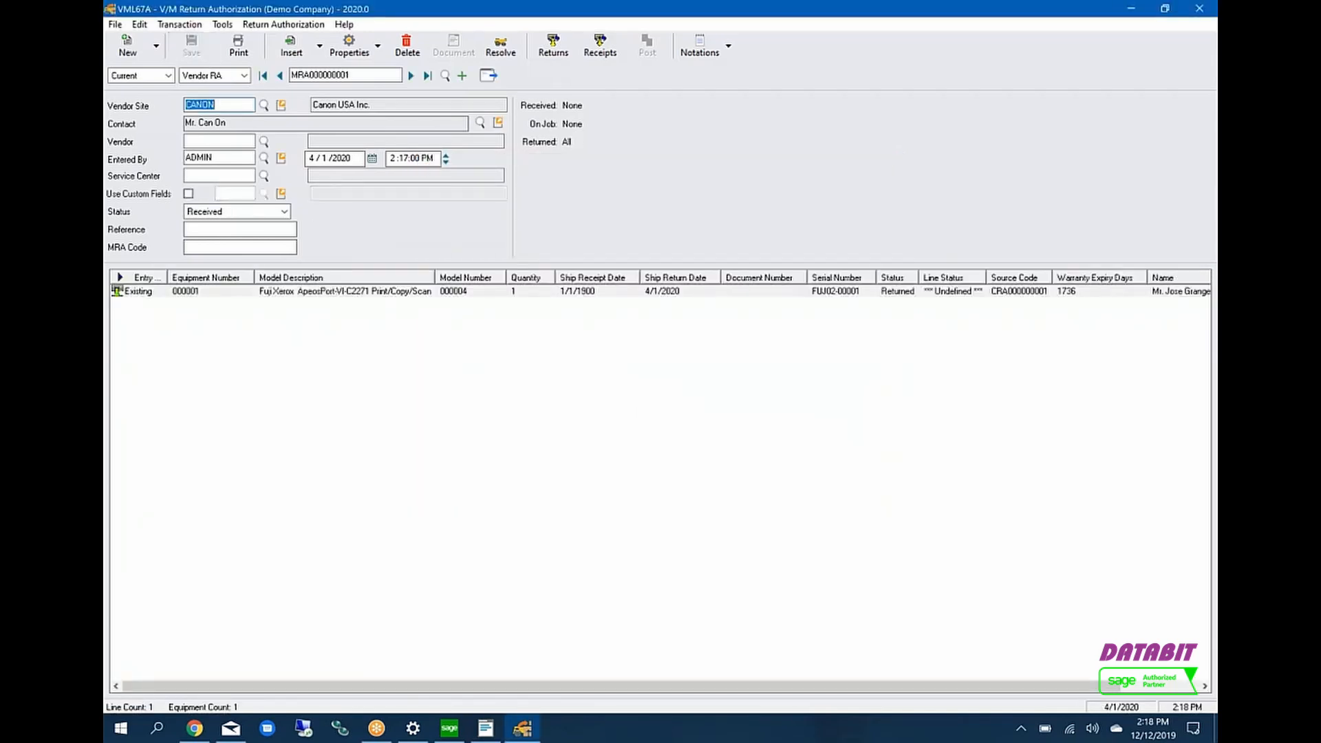
Step: Receipt equipment 000001 back from the manufacturer against the Canon USA Inc. shipment and save the vendor authorization
{"action": "left_click", "coordinate": [1016, 297]}
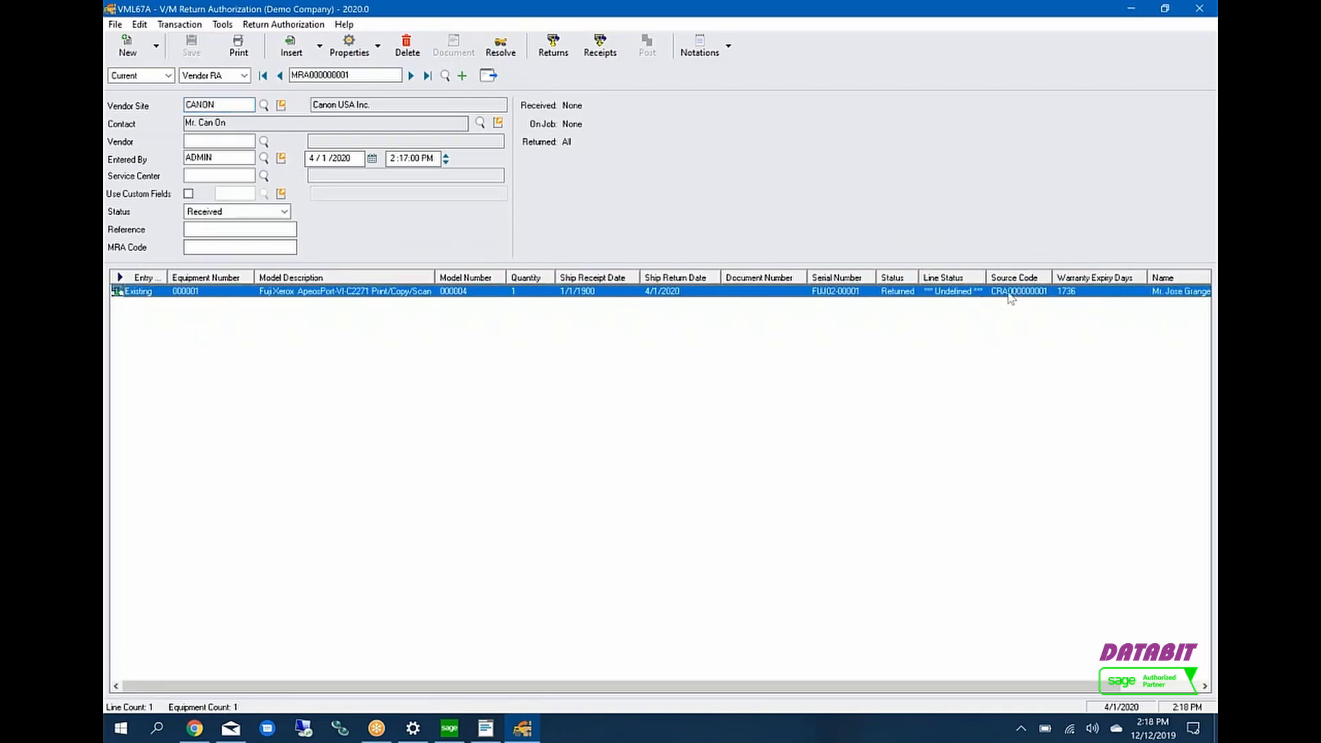
{"action": "left_click", "coordinate": [599, 47]}
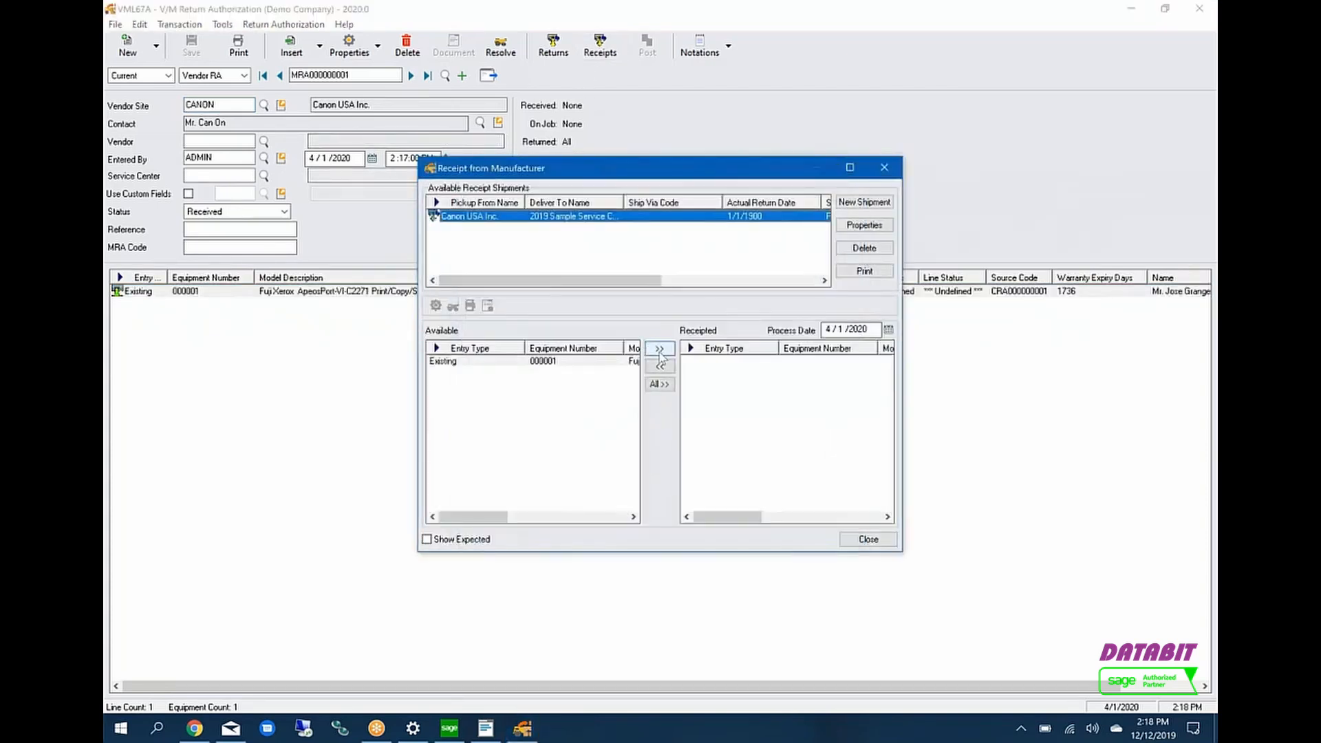
{"action": "left_click", "coordinate": [662, 352]}
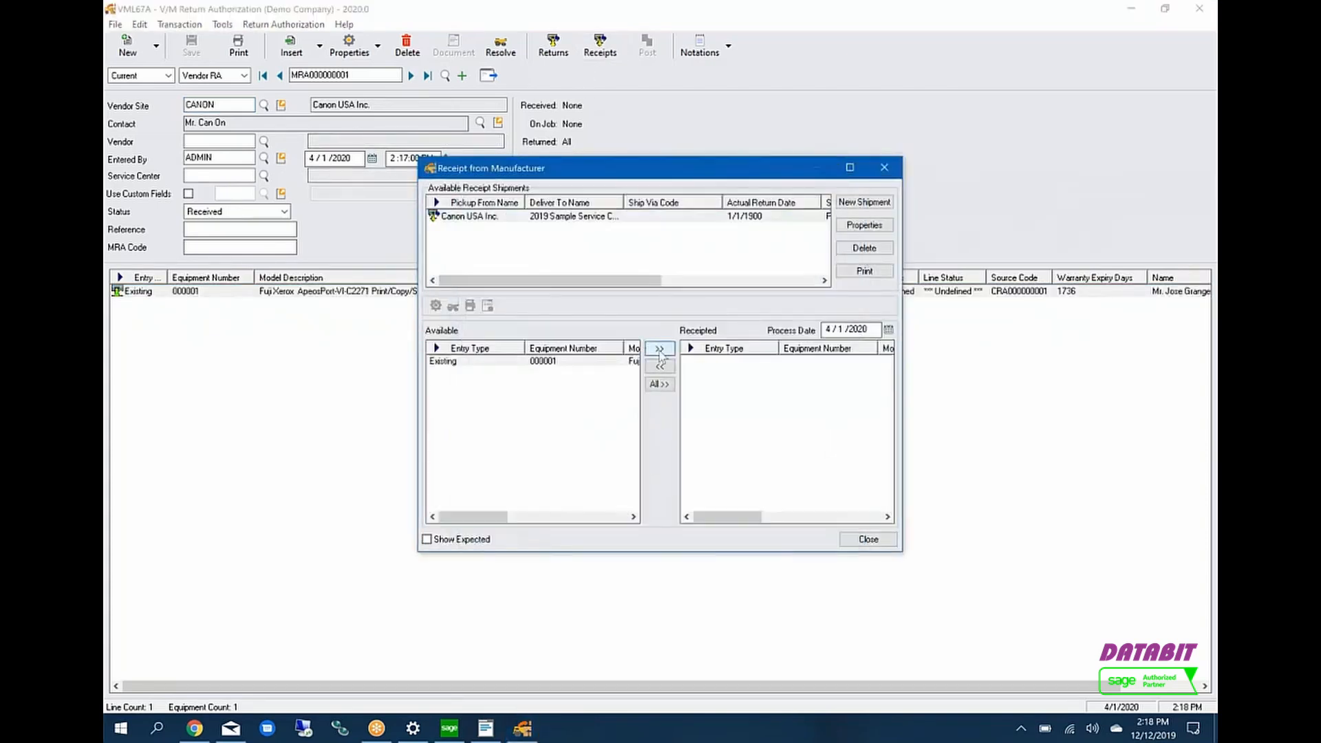
{"action": "left_click", "coordinate": [867, 538]}
{"action": "left_click", "coordinate": [206, 40]}
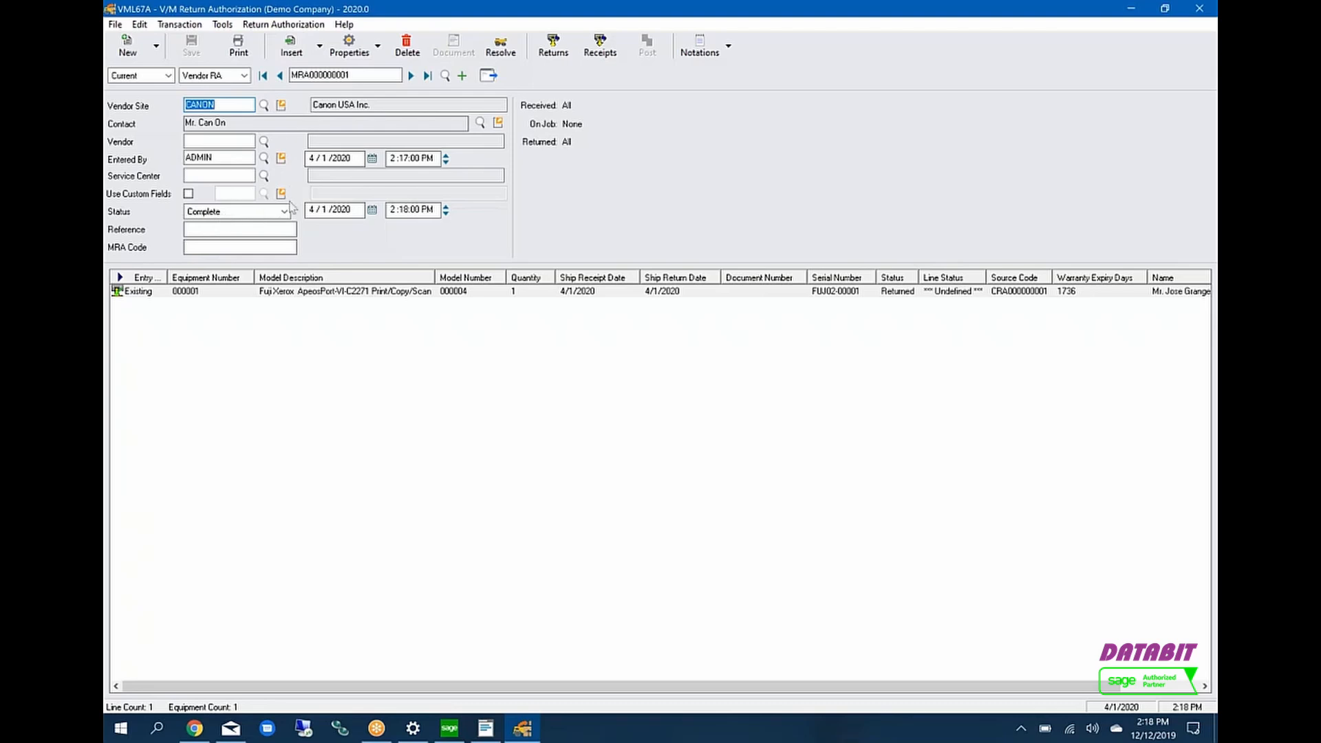
Step: Reopen customer return authorization CRA000000001 and create a return shipment to Bargain Mart - San Diego with the default details
{"action": "left_click", "coordinate": [116, 26]}
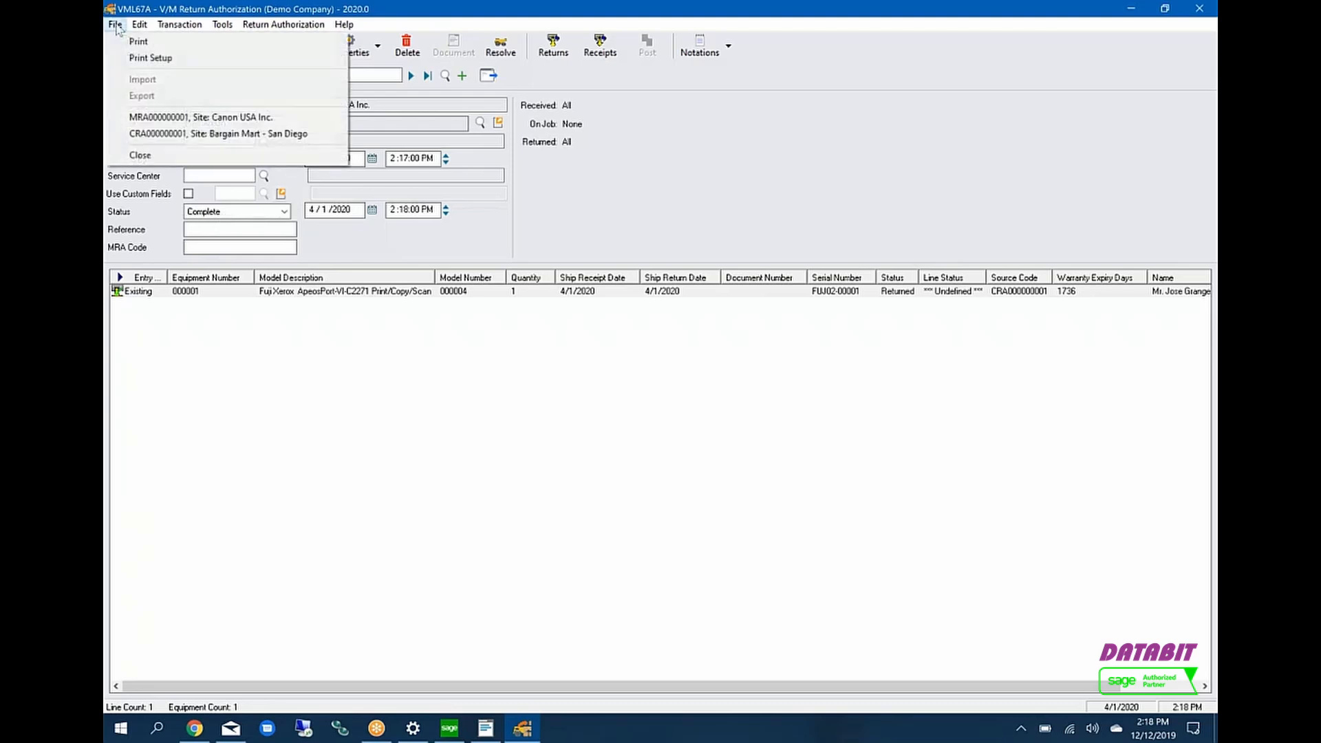
{"action": "left_click", "coordinate": [190, 119]}
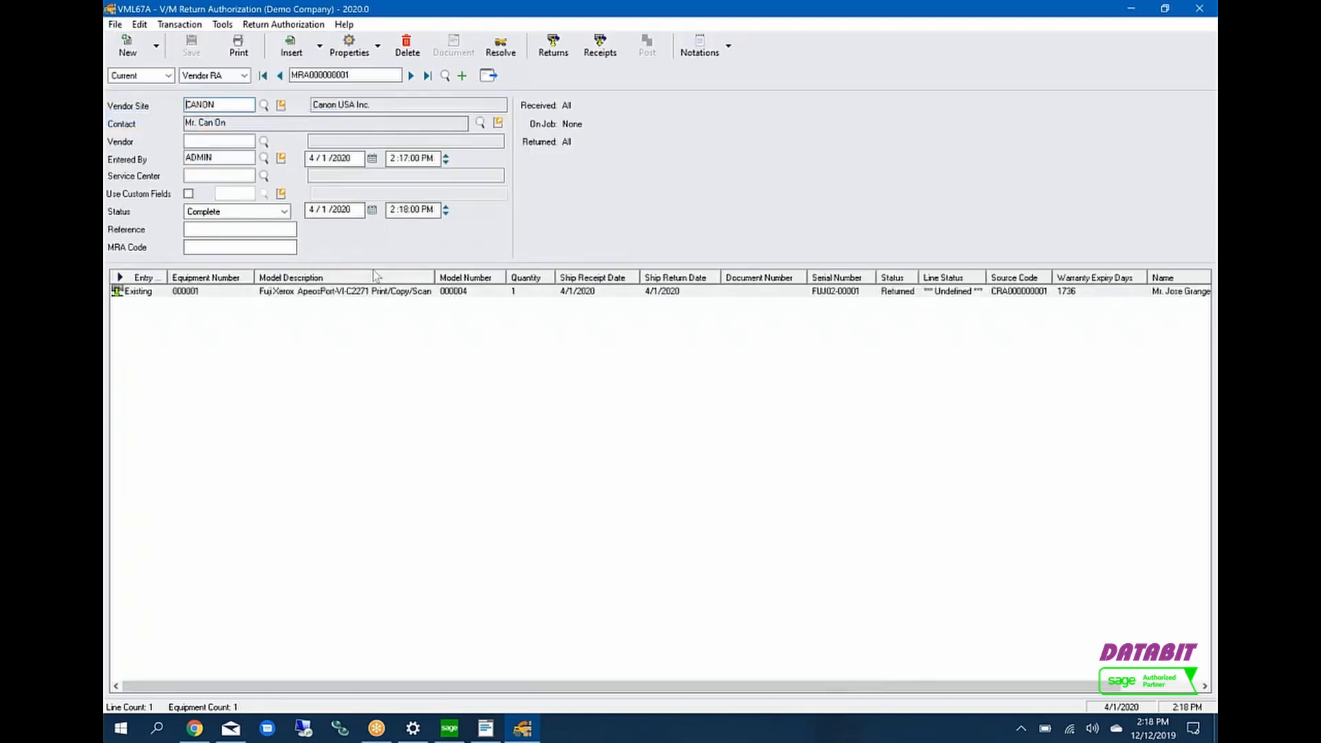
{"action": "left_click", "coordinate": [289, 294]}
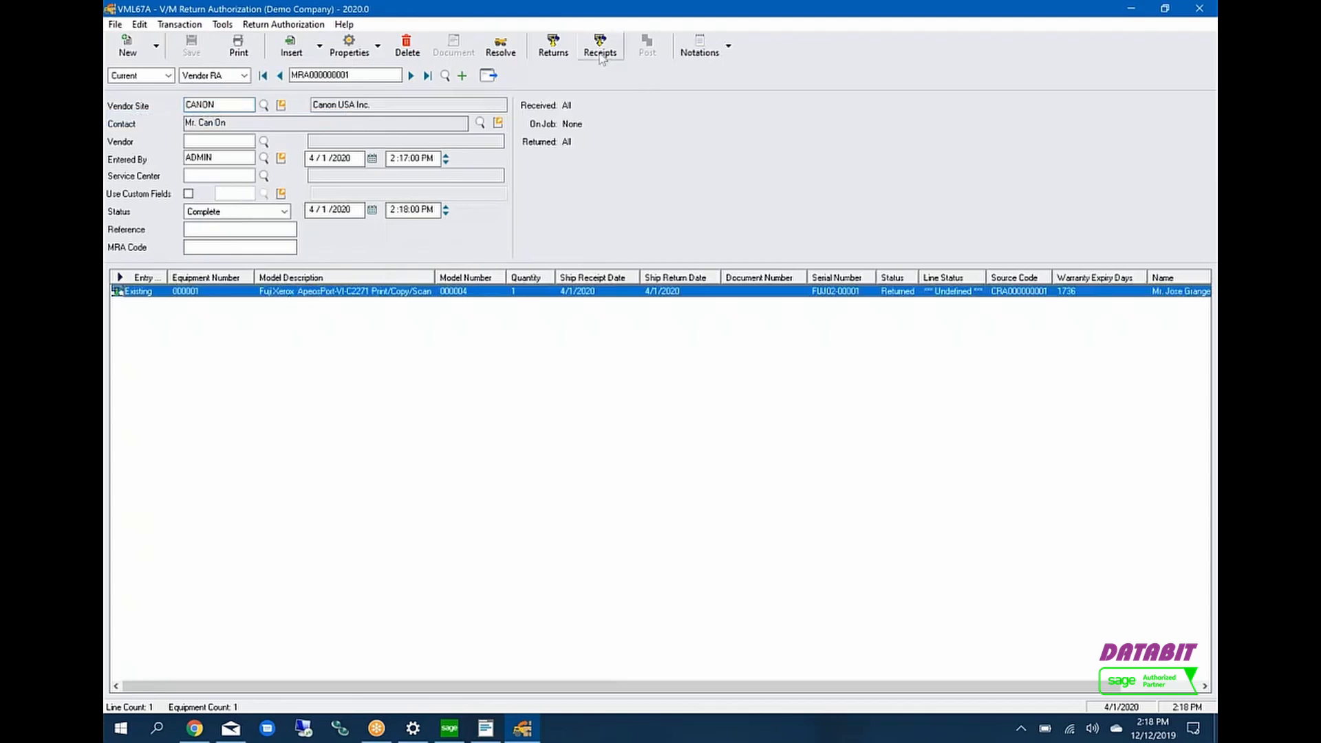
{"action": "left_click", "coordinate": [600, 55]}
{"action": "left_click", "coordinate": [613, 56]}
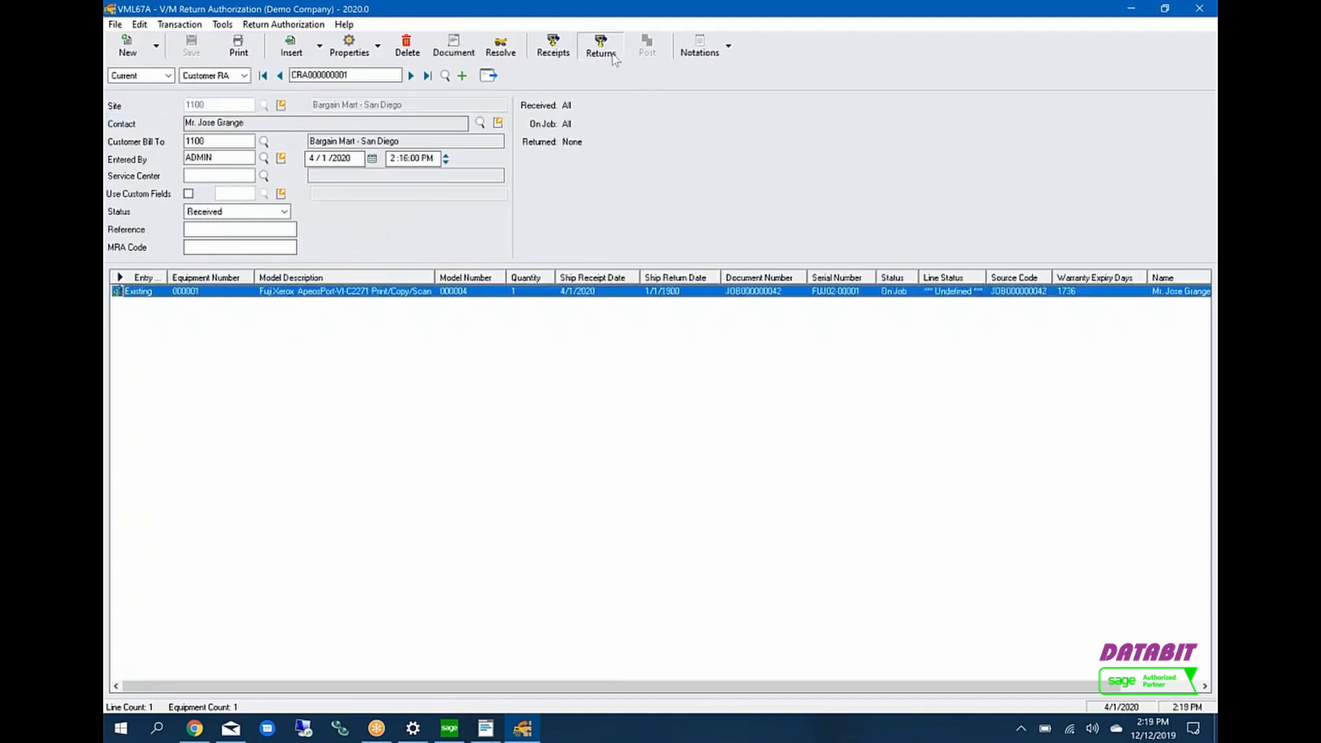
{"action": "left_click", "coordinate": [491, 537]}
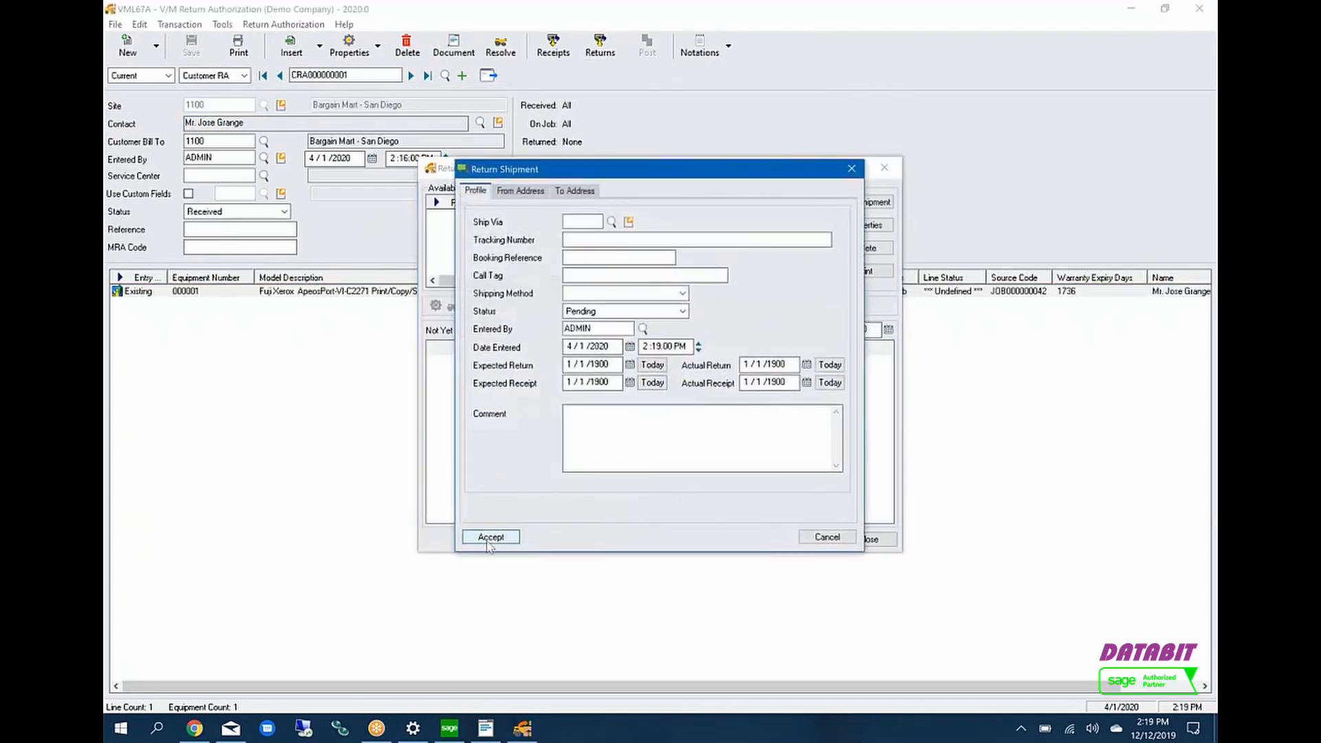
Step: Return equipment 000001 to the customer despite the incomplete job, then save and close the customer return authorization
{"action": "left_click", "coordinate": [658, 350]}
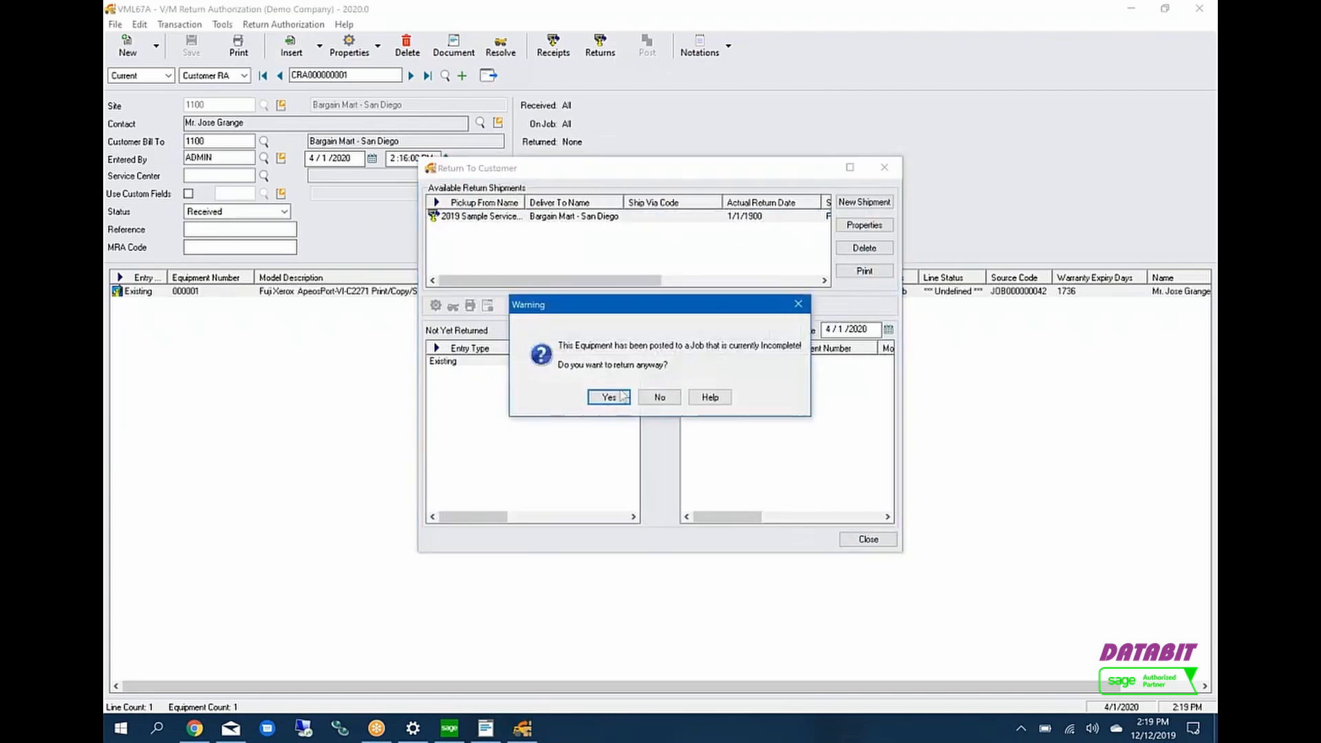
{"action": "left_click", "coordinate": [609, 398]}
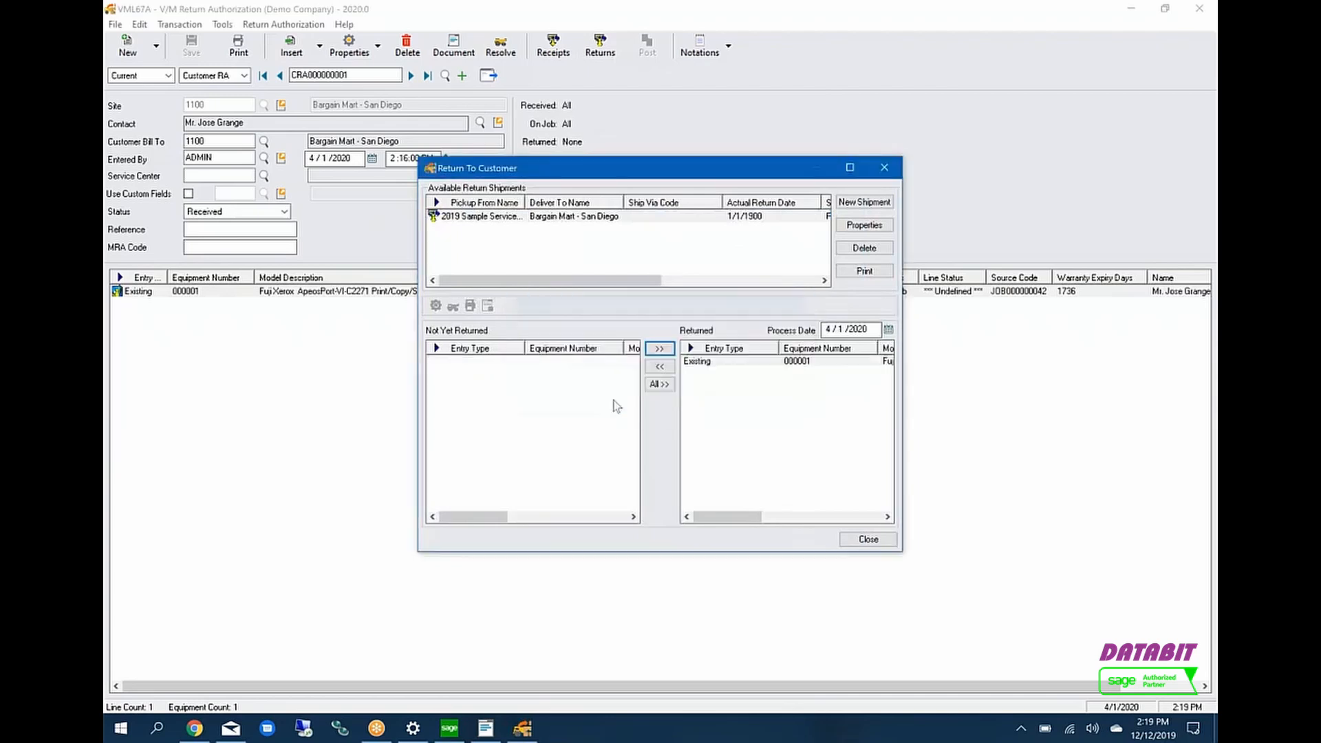
{"action": "left_click", "coordinate": [868, 540]}
{"action": "key", "text": "ctrl+s"}
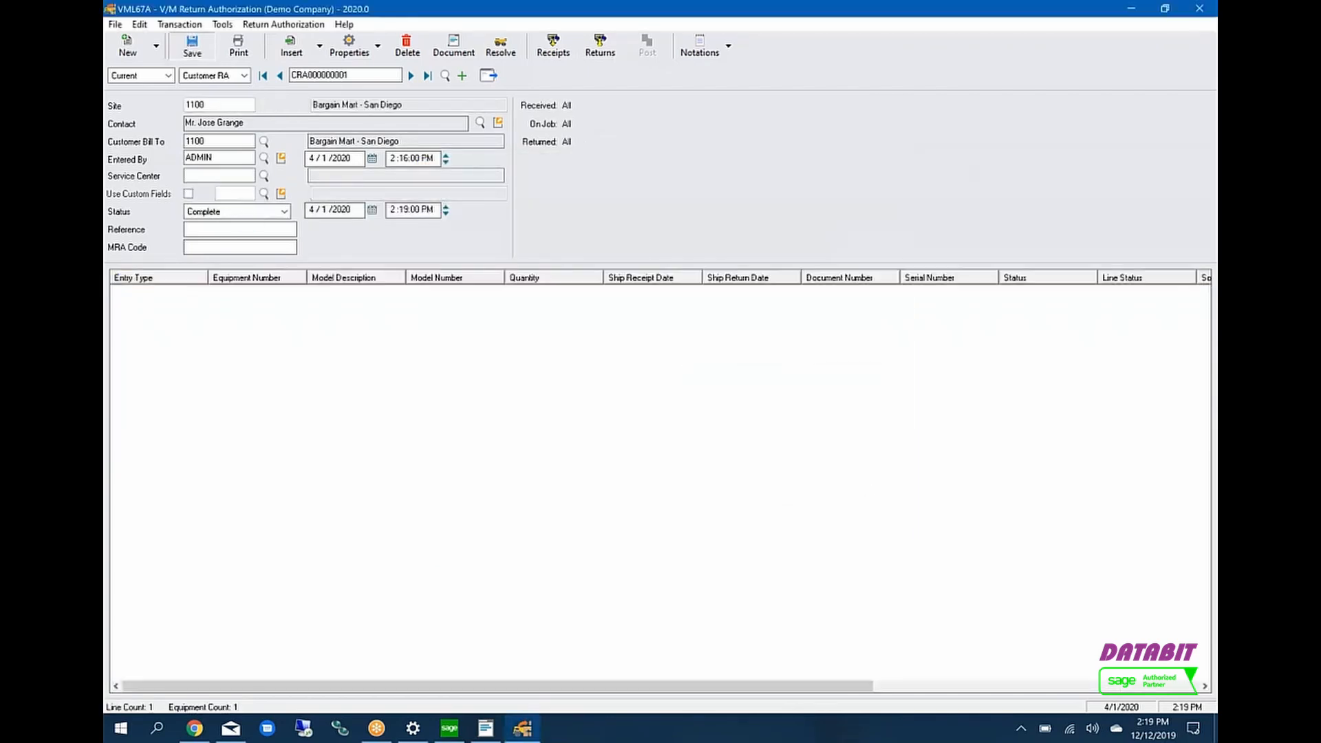
{"action": "left_click", "coordinate": [1198, 8]}
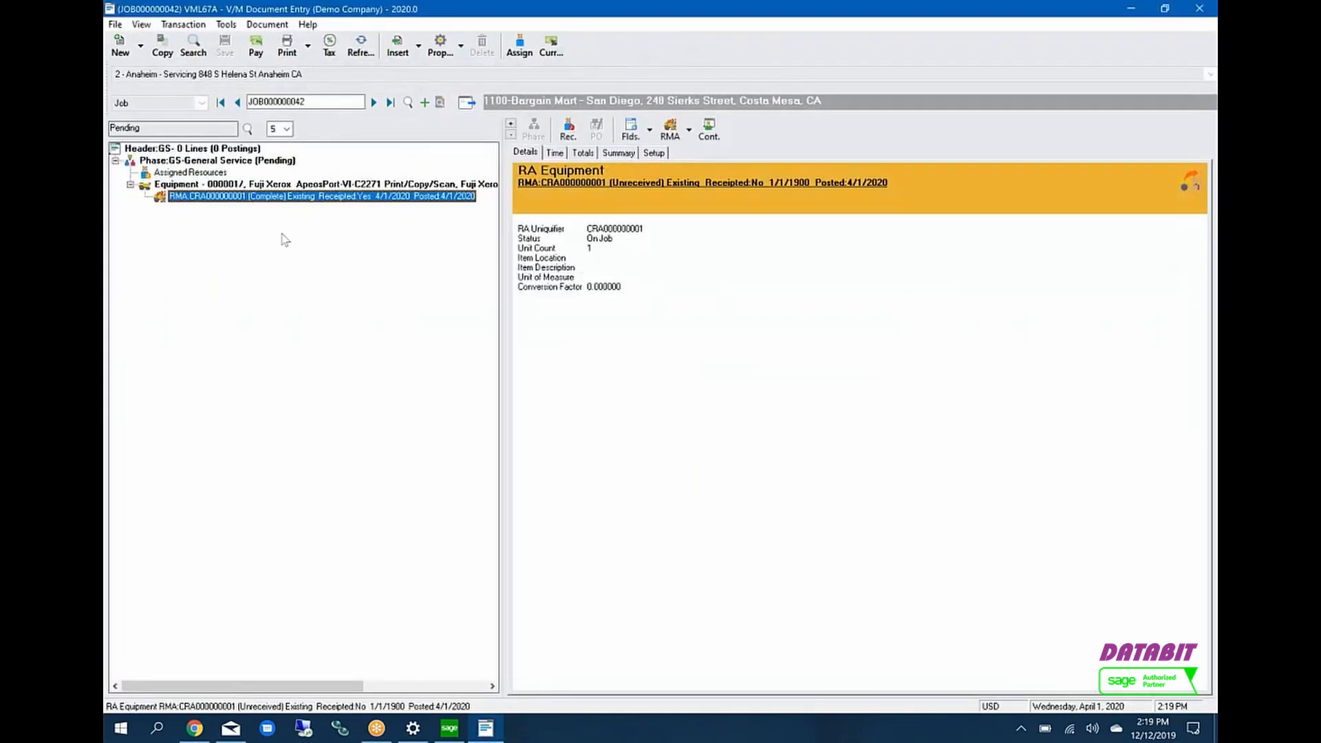
Step: Add a normal billing group under the job's equipment and close the blank service line without entering any charges
{"action": "left_click", "coordinate": [223, 188]}
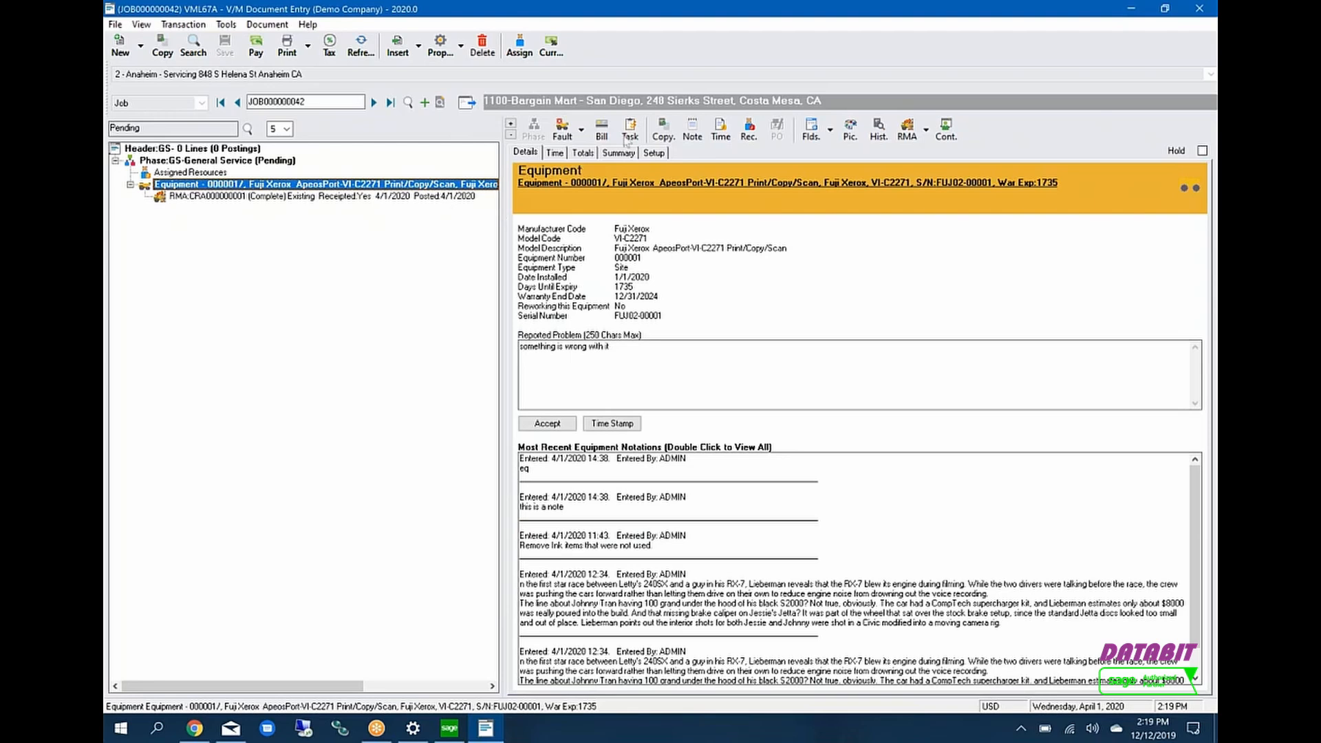
{"action": "left_click", "coordinate": [602, 130]}
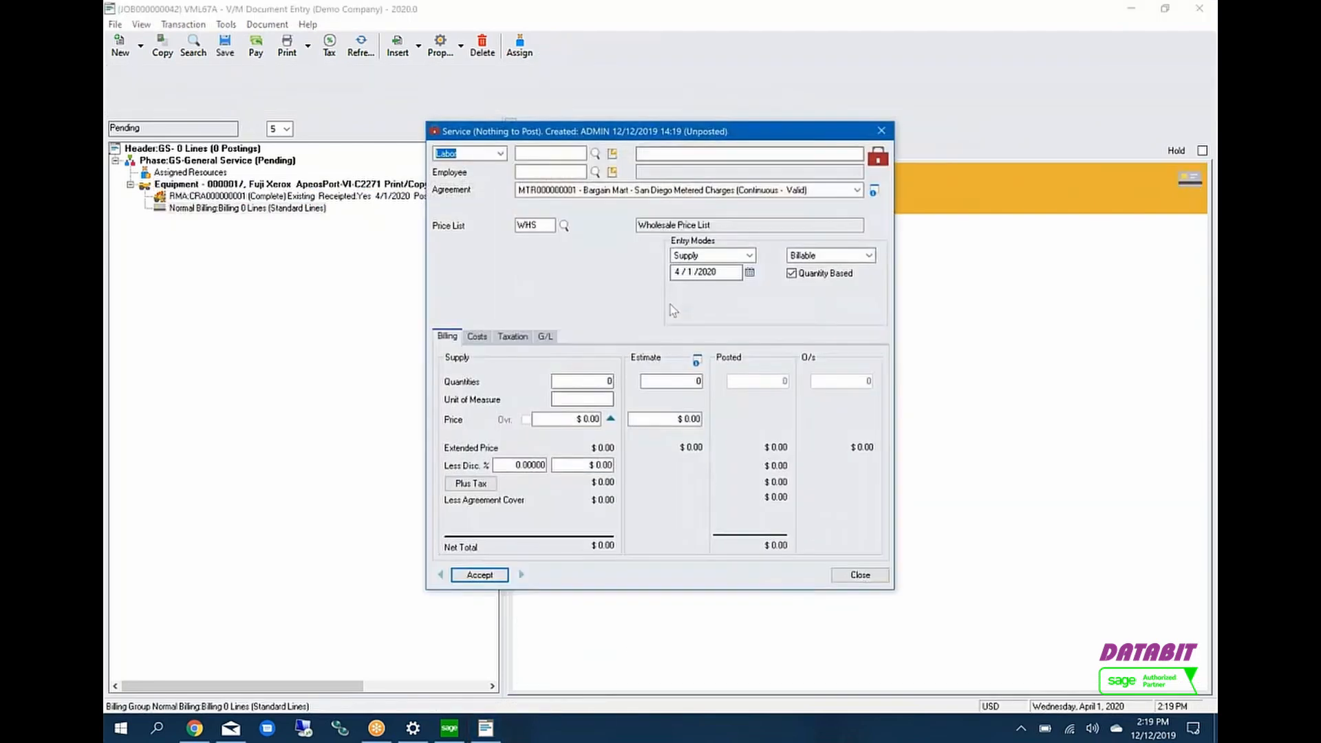
{"action": "left_click", "coordinate": [862, 576]}
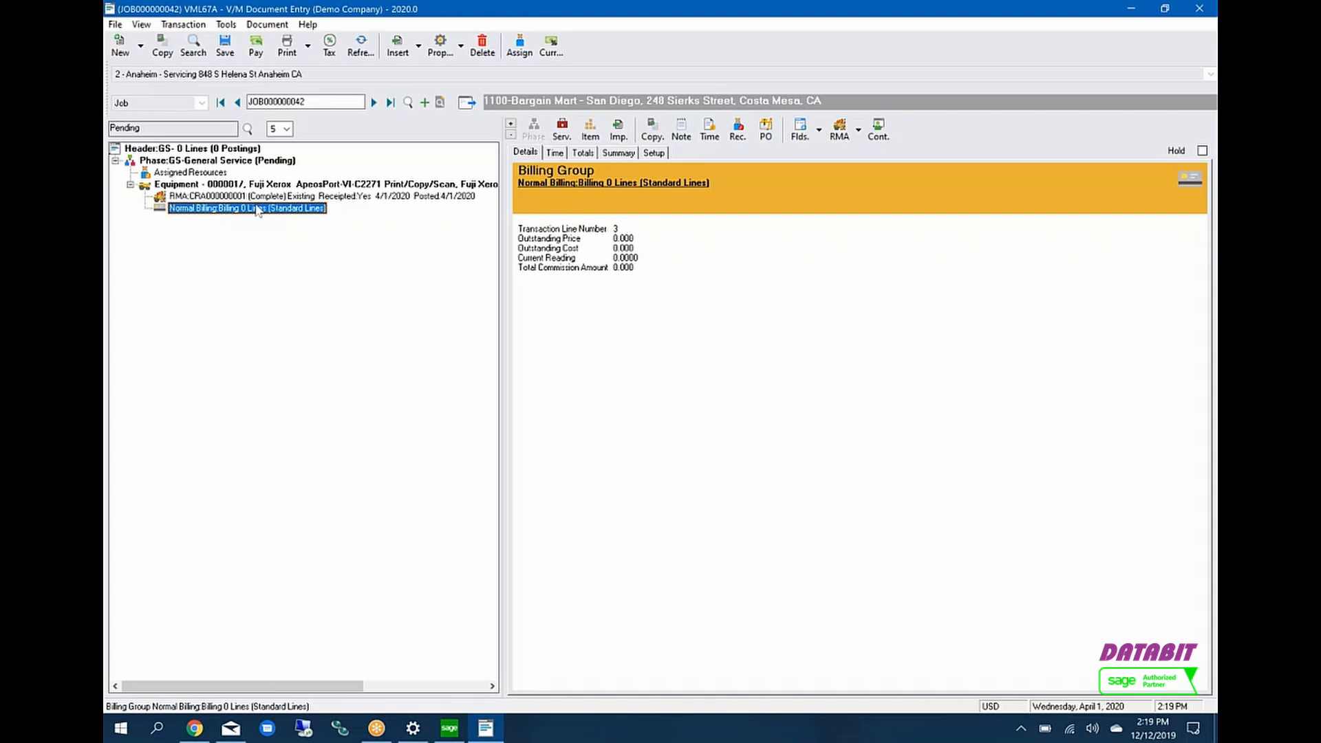
Step: Open a blank Notepad document and begin a workflow outline with the heading "Job" and an indented "Customer RA" entry
{"action": "key", "text": "super+r"}
{"action": "type", "text": "notepad"}
{"action": "key", "text": "Return"}
{"action": "type", "text": "Job"}
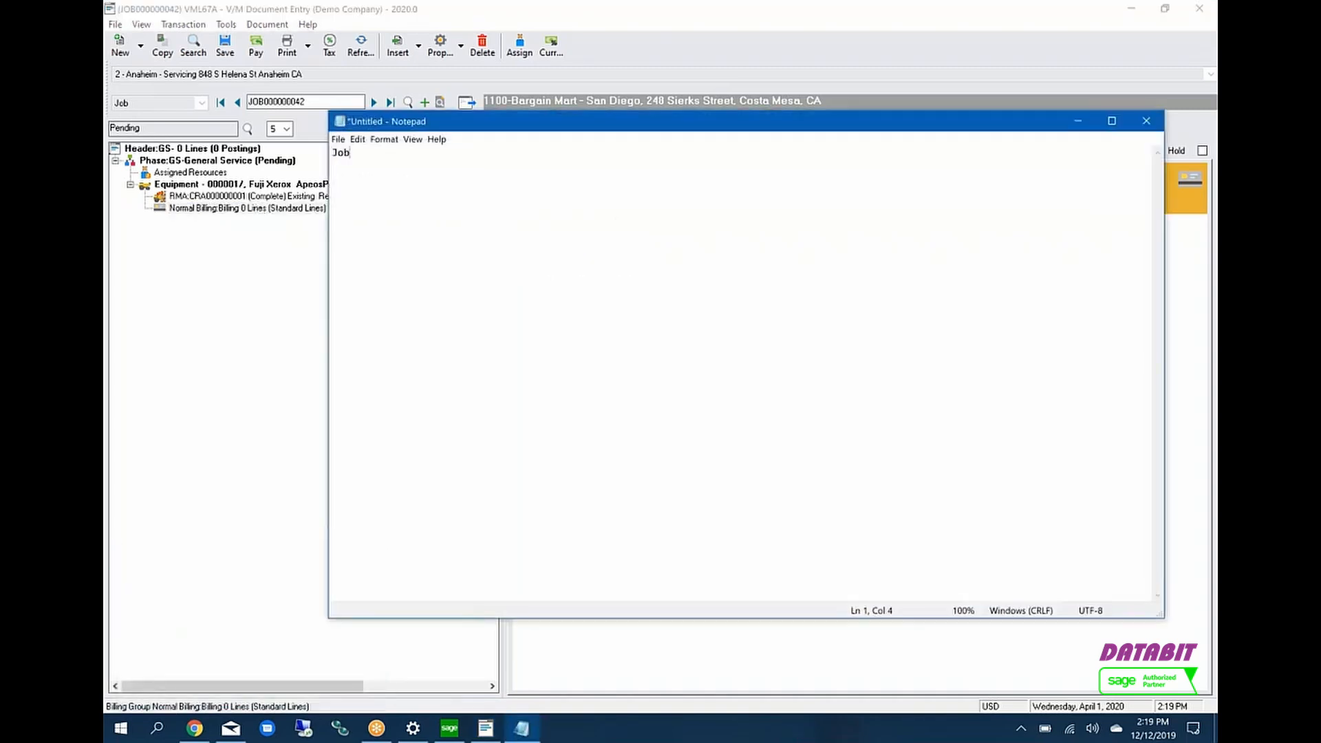
{"action": "key", "text": "Return"}
{"action": "key", "text": "Tab"}
{"action": "type", "text": "Customer RA"}
Step: Add "Receipt Equipment / Test" to the outline, indented one level below "Customer RA"
{"action": "key", "text": "Return"}
{"action": "key", "text": "Tab"}
{"action": "key", "text": "Tab"}
{"action": "type", "text": "Receipt Equipment"}
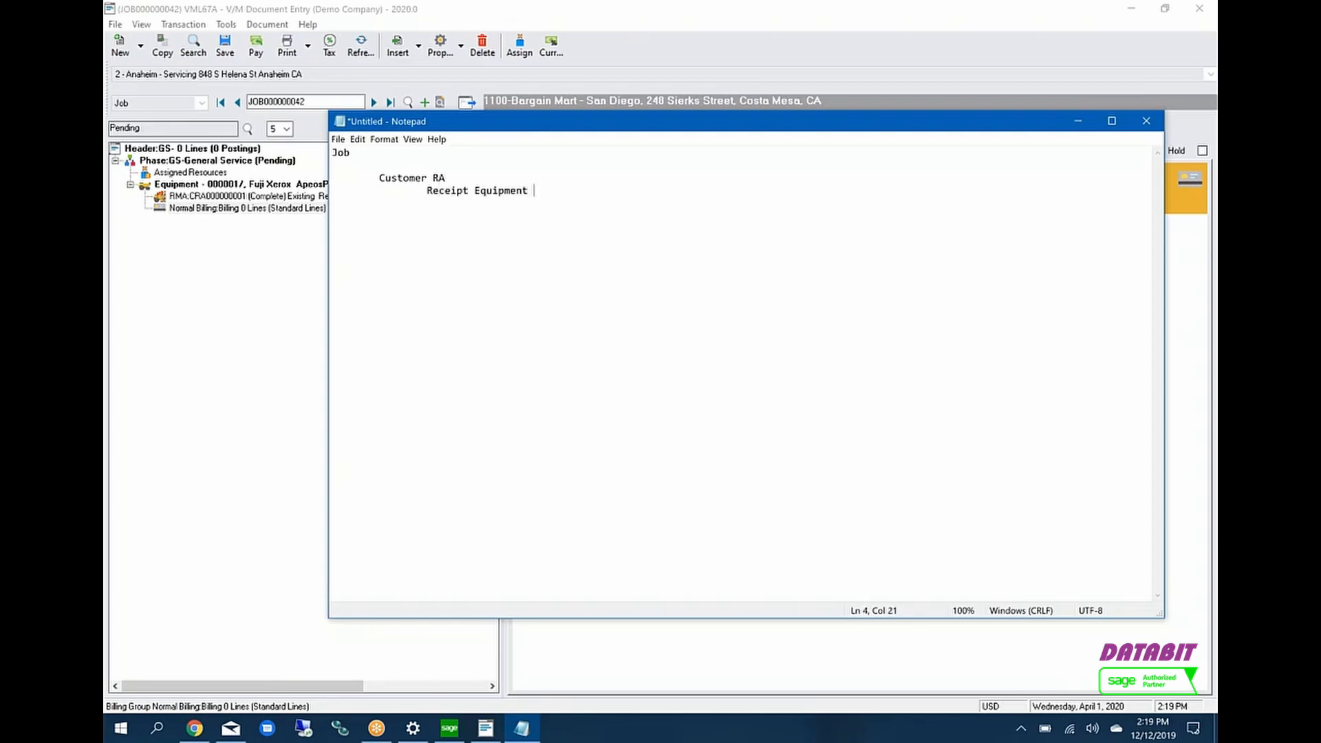
{"action": "type", "text": " / Test"}
Step: Add "Create Vendor RA" to the outline, indented one level below "Receipt Equipment / Test"
{"action": "key", "text": "Return"}
{"action": "key", "text": "Tab"}
{"action": "key", "text": "Tab"}
{"action": "key", "text": "Tab"}
{"action": "type", "text": "Create Vendor RA"}
Step: Add "Ship Equipment to Vendor" to the outline, indented one level below "Create Vendor RA"
{"action": "key", "text": "Return"}
{"action": "key", "text": "Tab"}
{"action": "key", "text": "Tab"}
{"action": "key", "text": "Tab"}
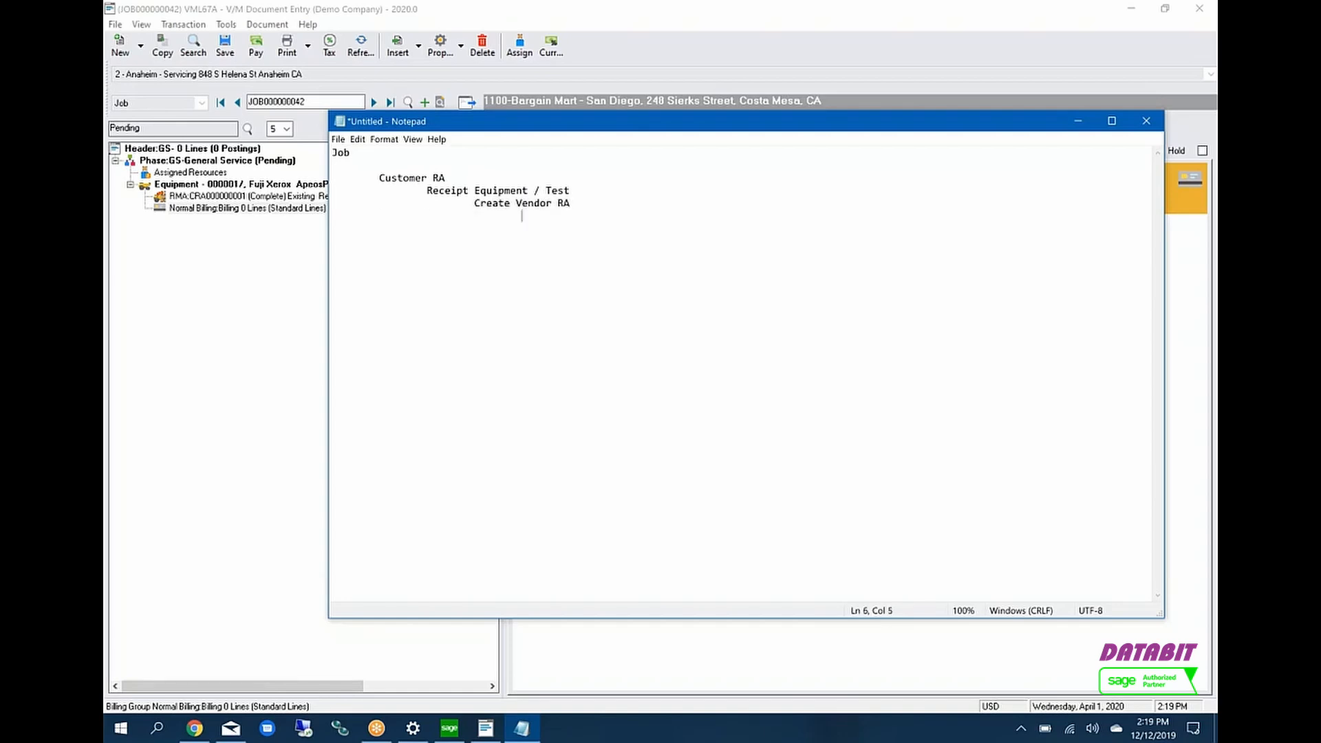
{"action": "type", "text": "Ship Equipment to Vendor"}
Step: Add "Receive Equipment back from Vendor" to the outline, at the same indent as "Ship Equipment to Vendor"
{"action": "key", "text": "Return"}
{"action": "key", "text": "Tab"}
{"action": "key", "text": "Tab"}
{"action": "key", "text": "Tab"}
{"action": "key", "text": "Tab"}
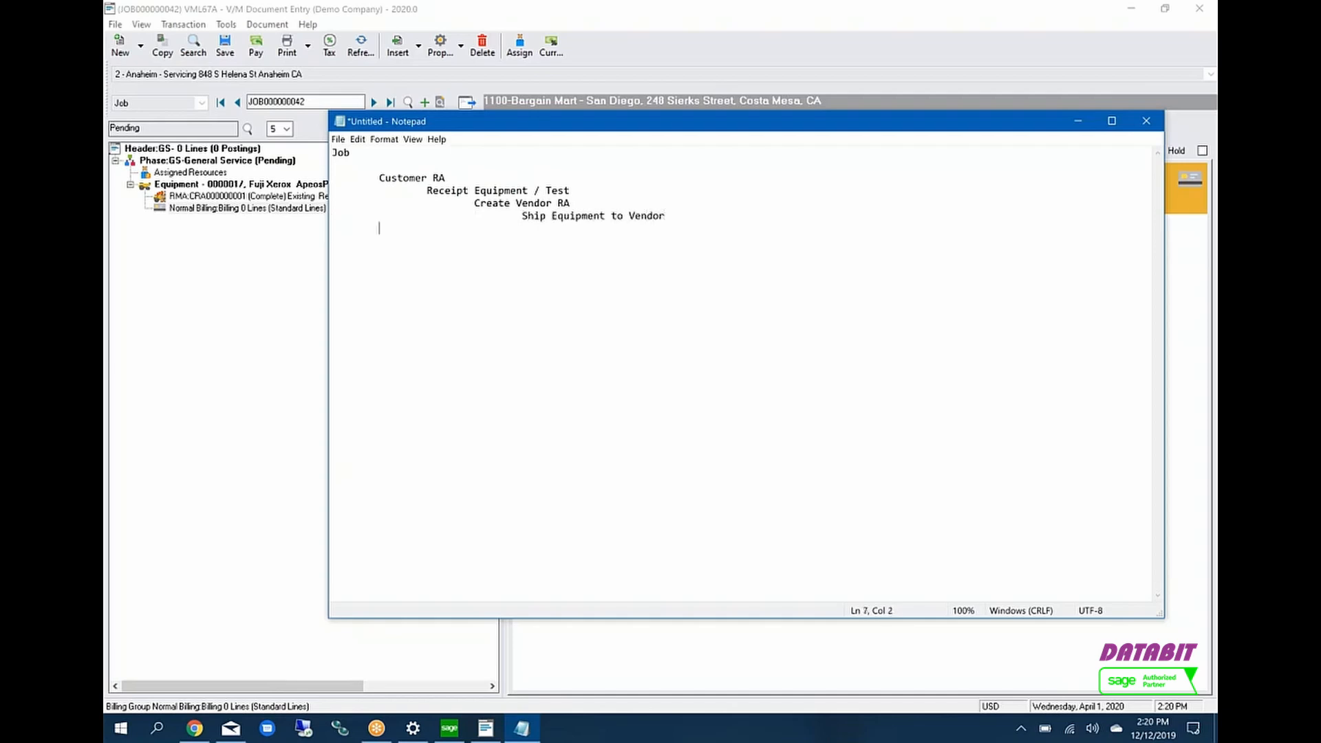
{"action": "type", "text": "Receive Equipment ba"}
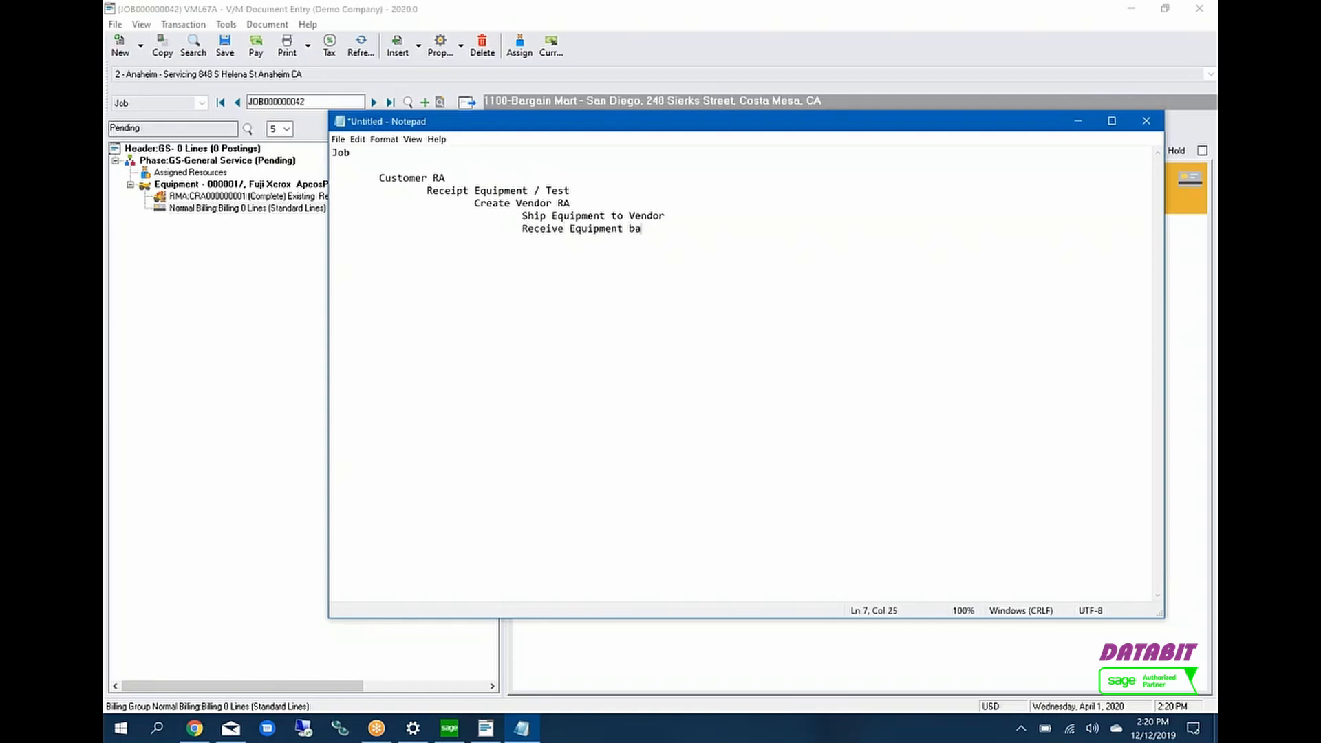
{"action": "type", "text": "ck from Vendor"}
Step: Add "Return Equipment to Customer" at the "Receipt Equipment / Test" level and "Close CRA" at the "Customer RA" level
{"action": "key", "text": "Return"}
{"action": "type", "text": "Return Equi"}
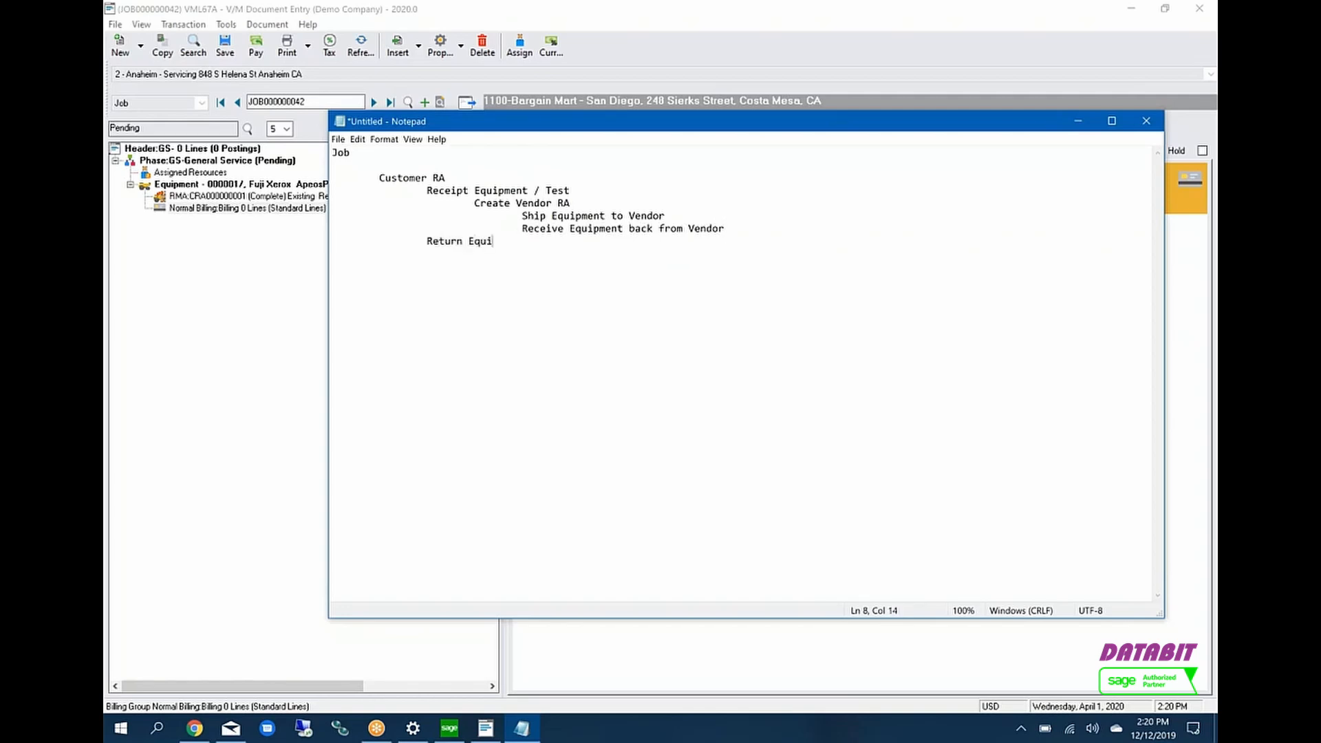
{"action": "type", "text": "pment to Customer"}
{"action": "key", "text": "Return"}
{"action": "key", "text": "Tab"}
{"action": "type", "text": "Close CRA"}
Step: Add an unindented "Invoice On Job" line at the end of the outline and remove the blank line under "Job"
{"action": "key", "text": "Return"}
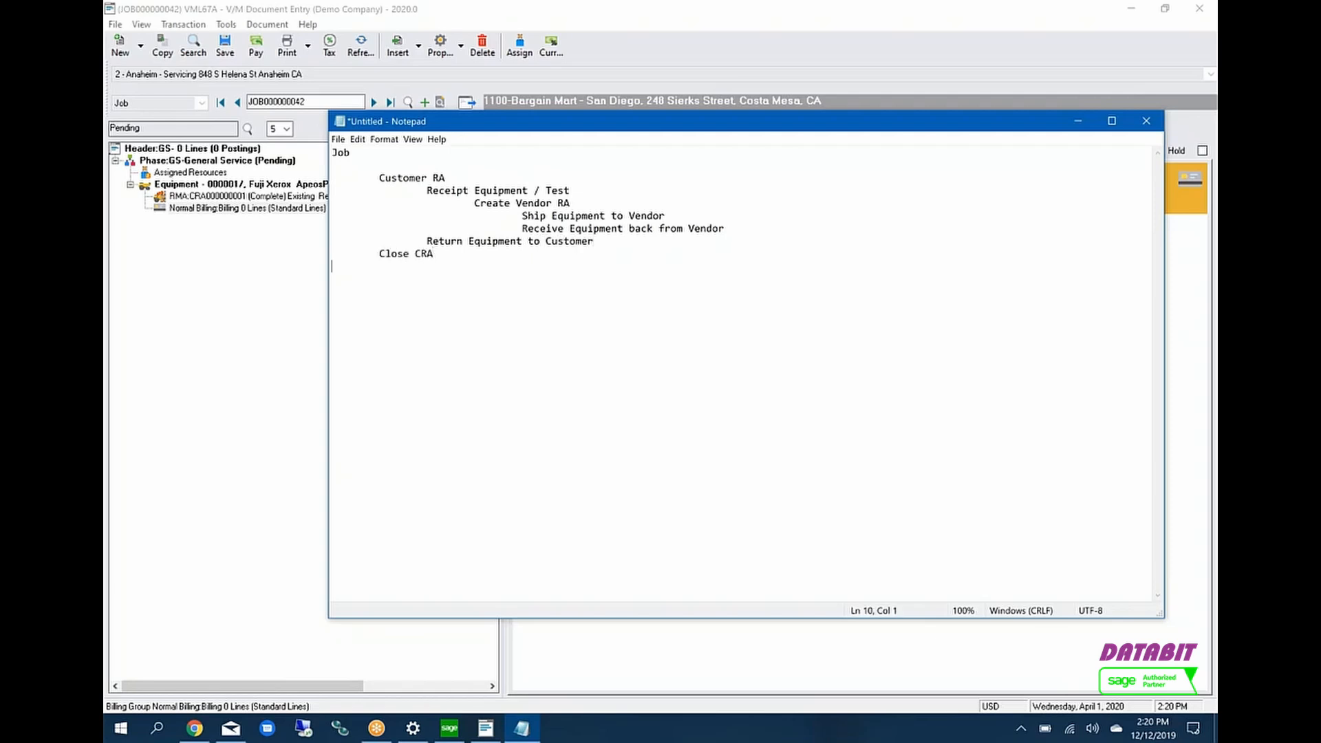
{"action": "type", "text": "Ino"}
{"action": "type", "text": "voice On Jov"}
{"action": "key", "text": "BackSpace"}
{"action": "key", "text": "BackSpace"}
{"action": "type", "text": "b"}
{"action": "key", "text": "Return"}
{"action": "left_click", "coordinate": [396, 167]}
{"action": "key", "text": "BackSpace"}
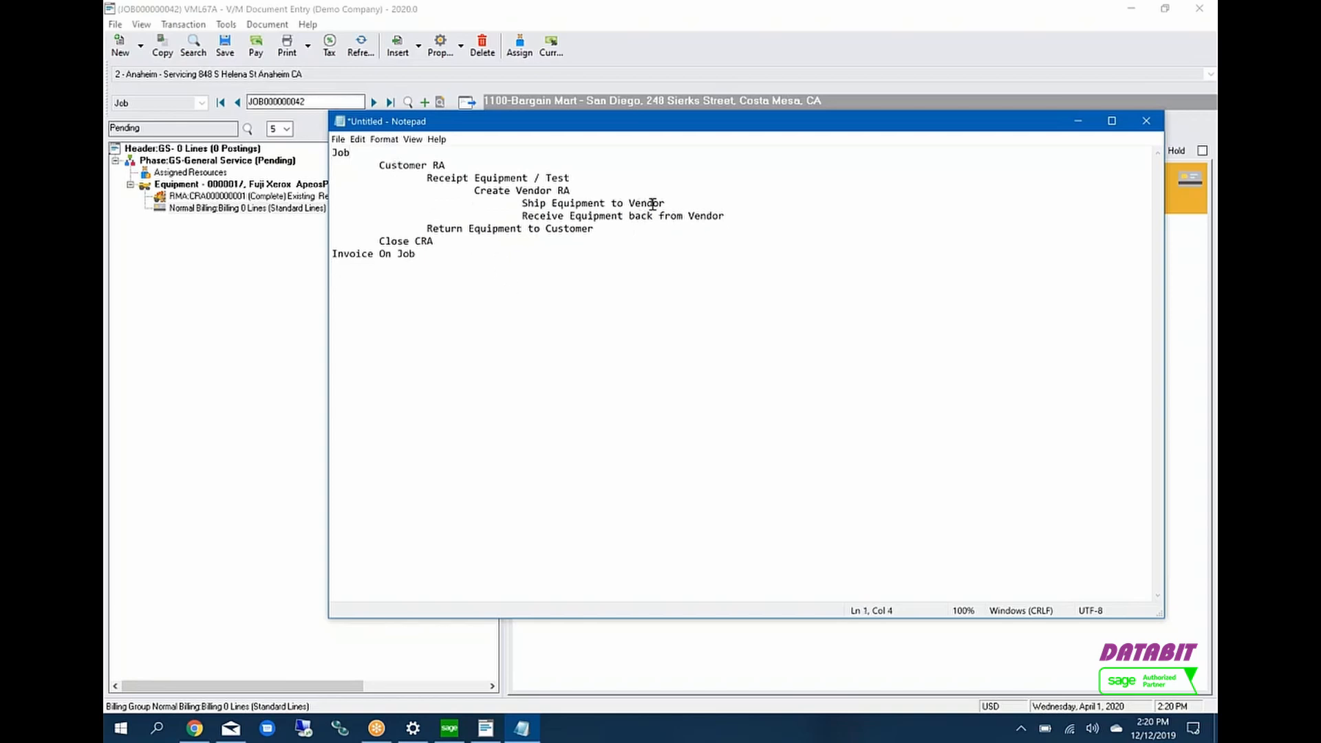
Step: Insert "Return to Vendor / " before "Ship Equipment to Vendor" in the outline
{"action": "left_click_drag", "start_coordinate": [663, 203], "coordinate": [523, 204]}
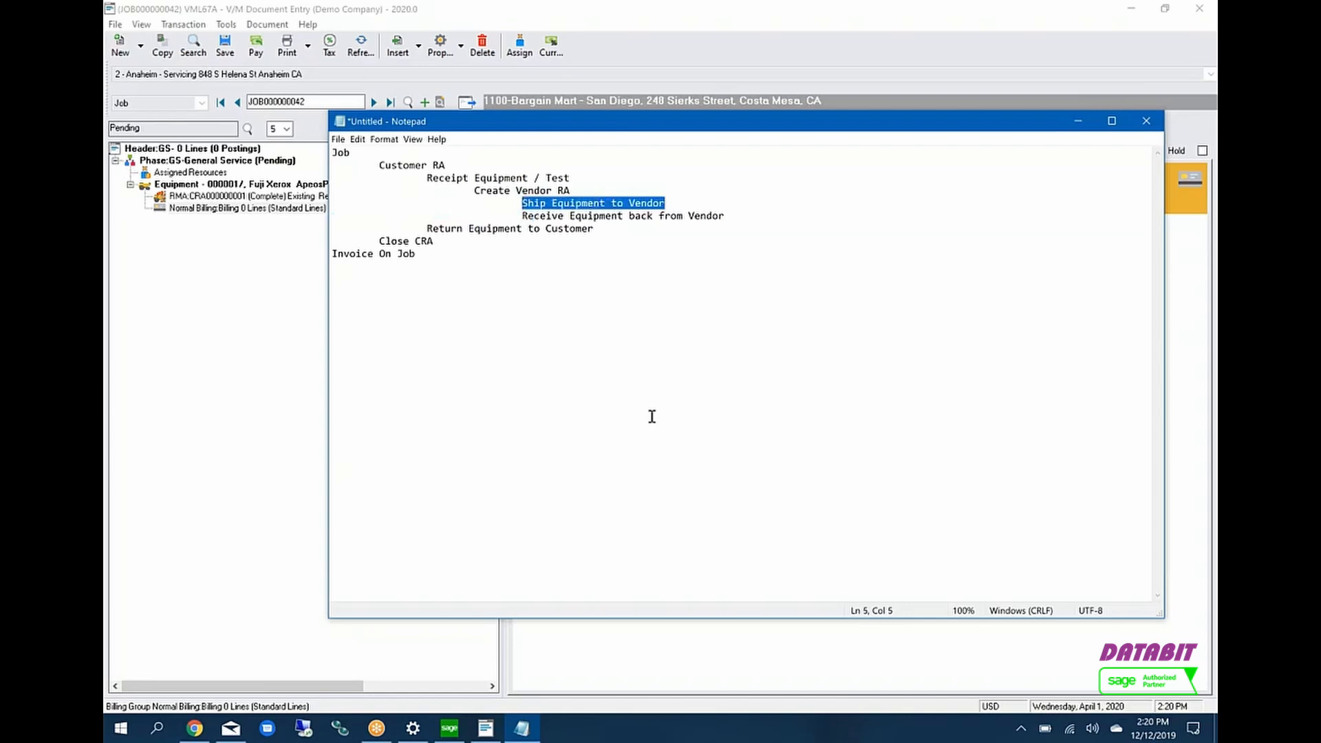
{"action": "key", "text": "Left"}
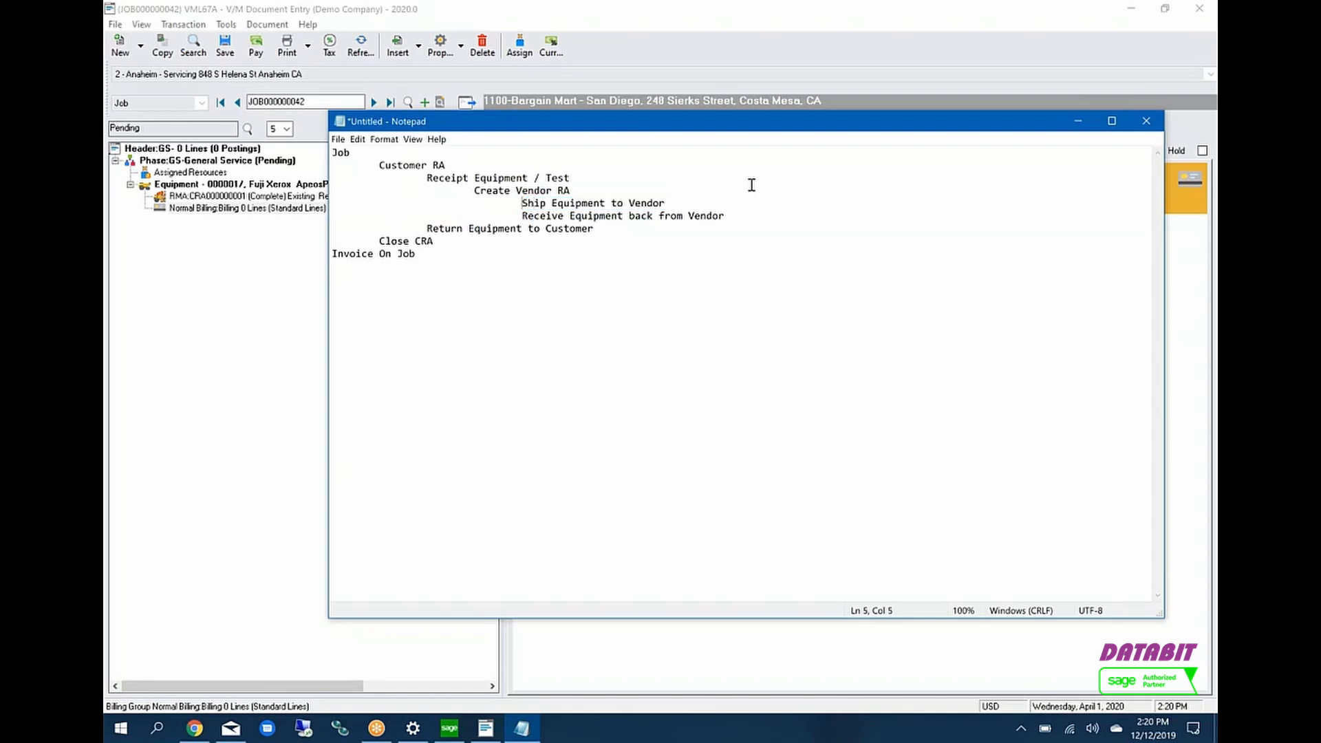
{"action": "type", "text": "Return to V"}
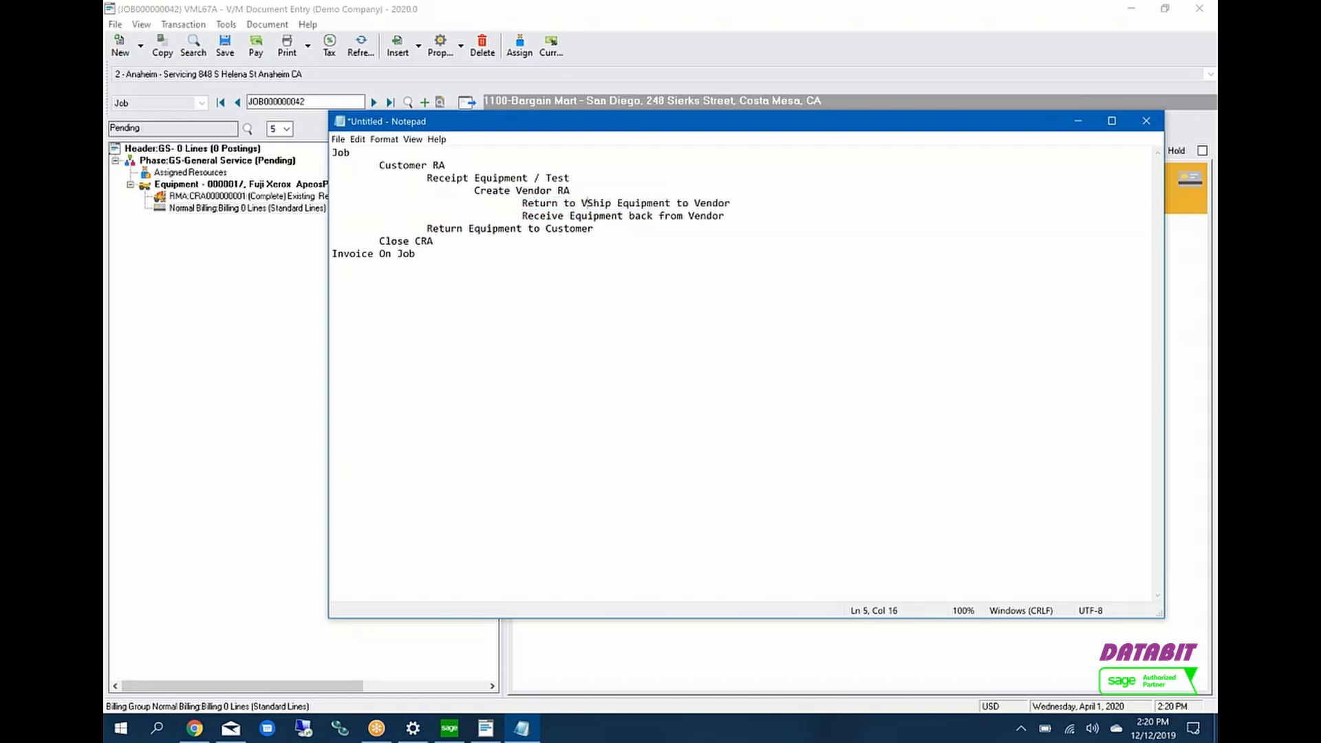
{"action": "type", "text": "endor /"}
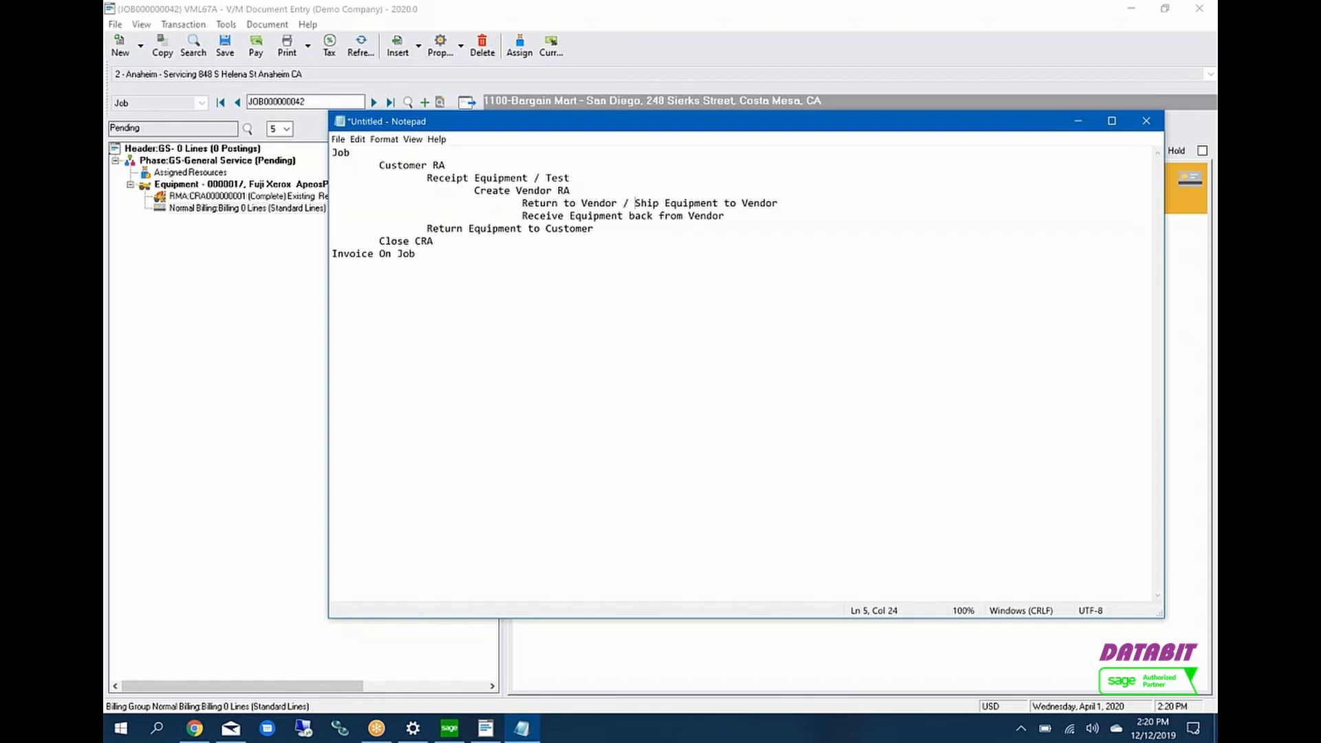
Step: Replace the word "Receive" with "Receipt" in the outline line about equipment coming back from the vendor
{"action": "double_click", "coordinate": [539, 203]}
{"action": "double_click", "coordinate": [542, 216]}
{"action": "type", "text": "Receip"}
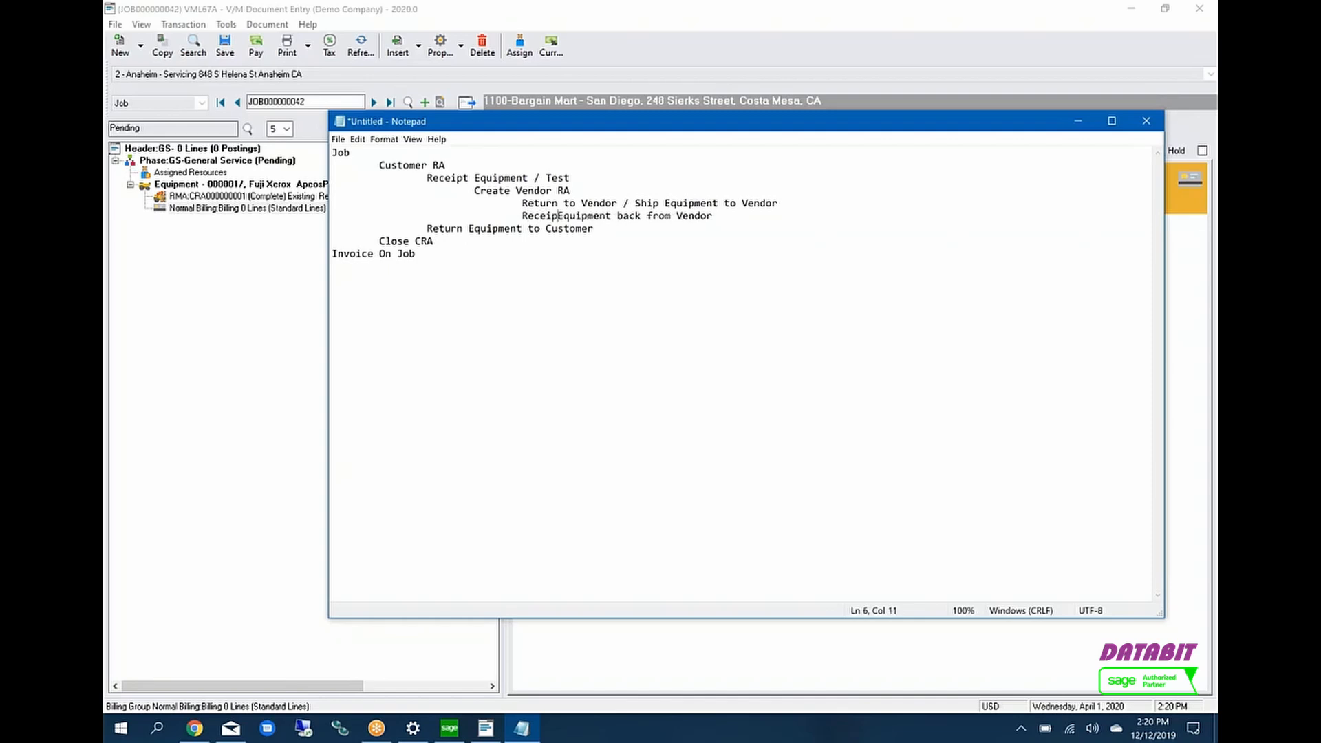
{"action": "type", "text": "t"}
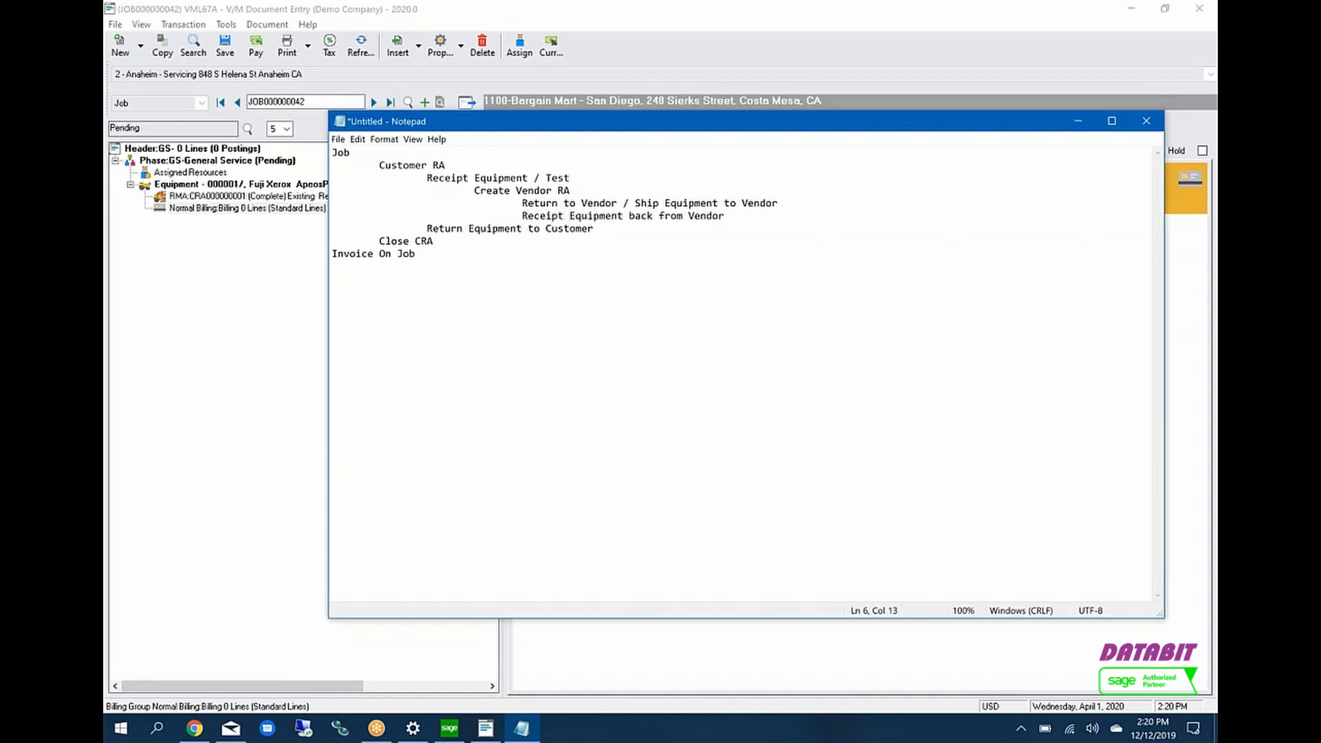
{"action": "double_click", "coordinate": [447, 177]}
{"action": "double_click", "coordinate": [452, 229]}
{"action": "left_click", "coordinate": [451, 229]}
{"action": "left_click", "coordinate": [571, 216]}
{"action": "left_click", "coordinate": [532, 320]}
Step: Switch to Sage 300, open RA Entry from V/M Management and change the authorization type to Vendor RA
{"action": "left_click", "coordinate": [450, 728]}
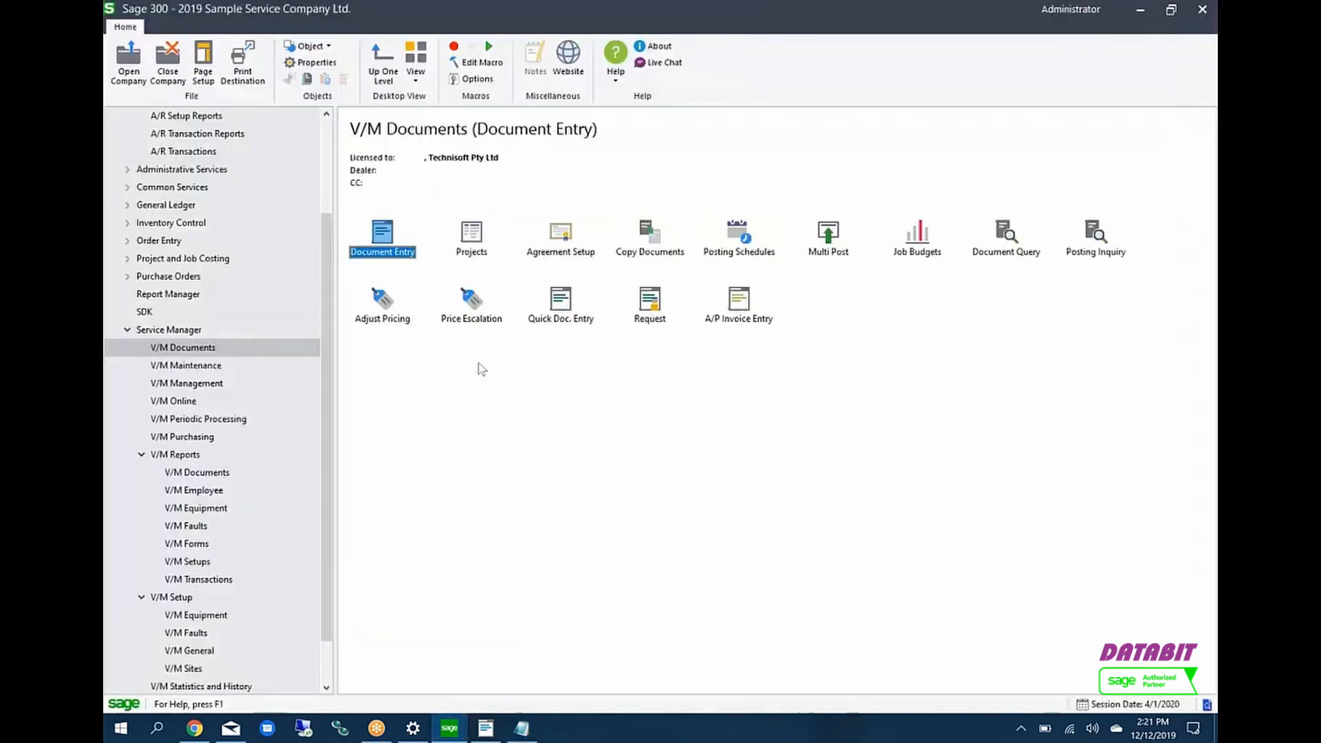
{"action": "left_click", "coordinate": [192, 385]}
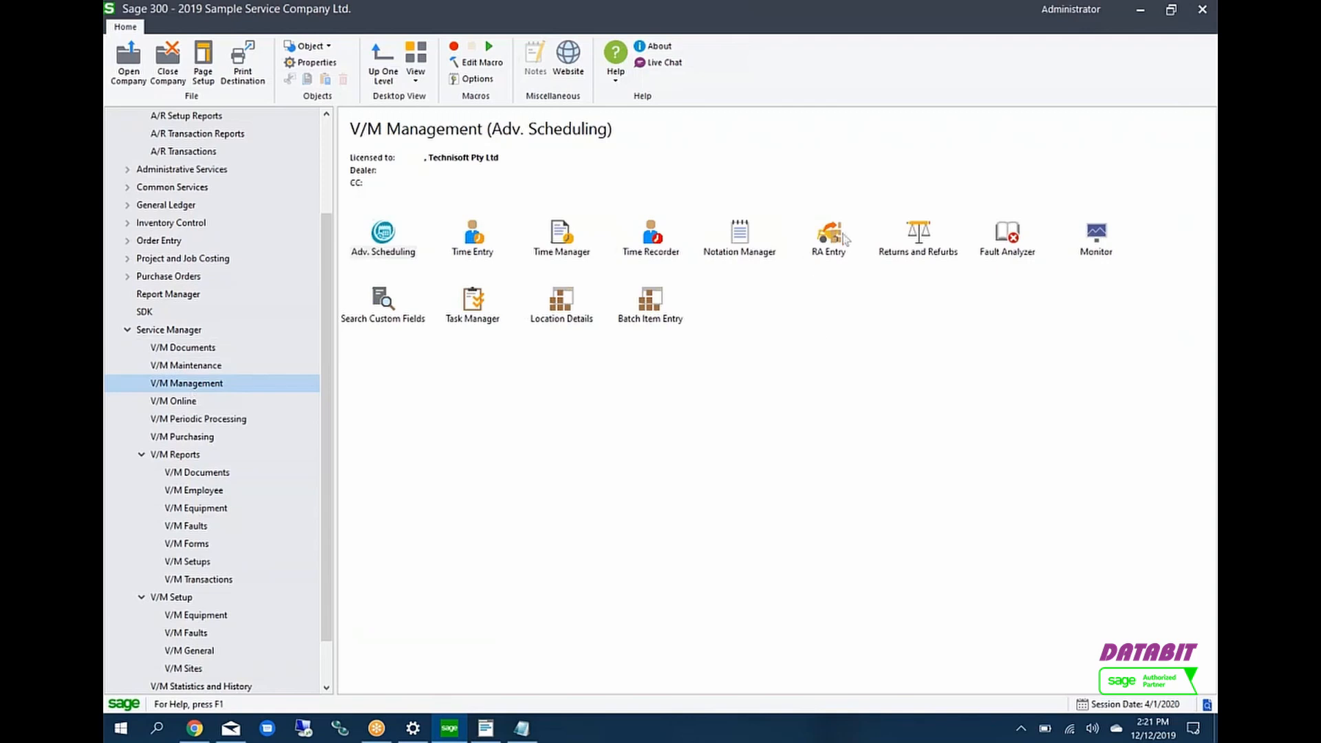
{"action": "left_click", "coordinate": [843, 238]}
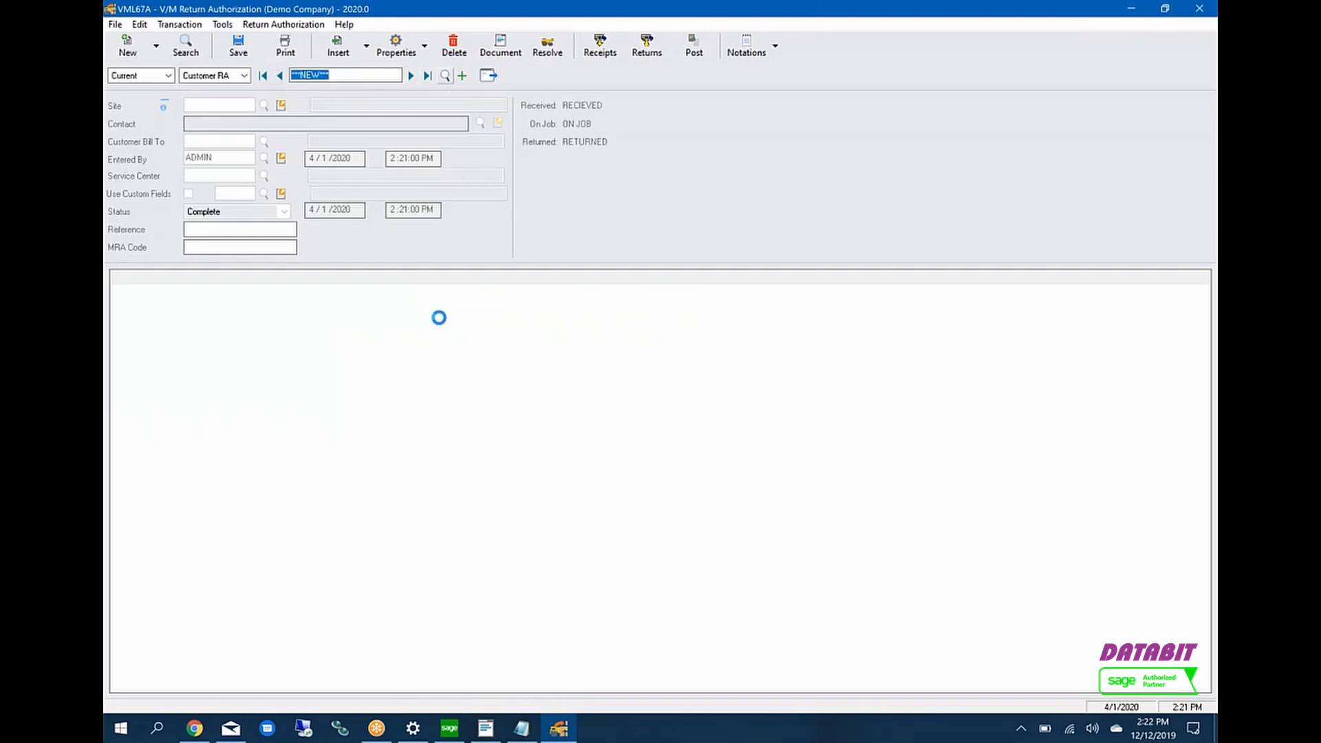
{"action": "left_click", "coordinate": [558, 275]}
{"action": "left_click", "coordinate": [245, 76]}
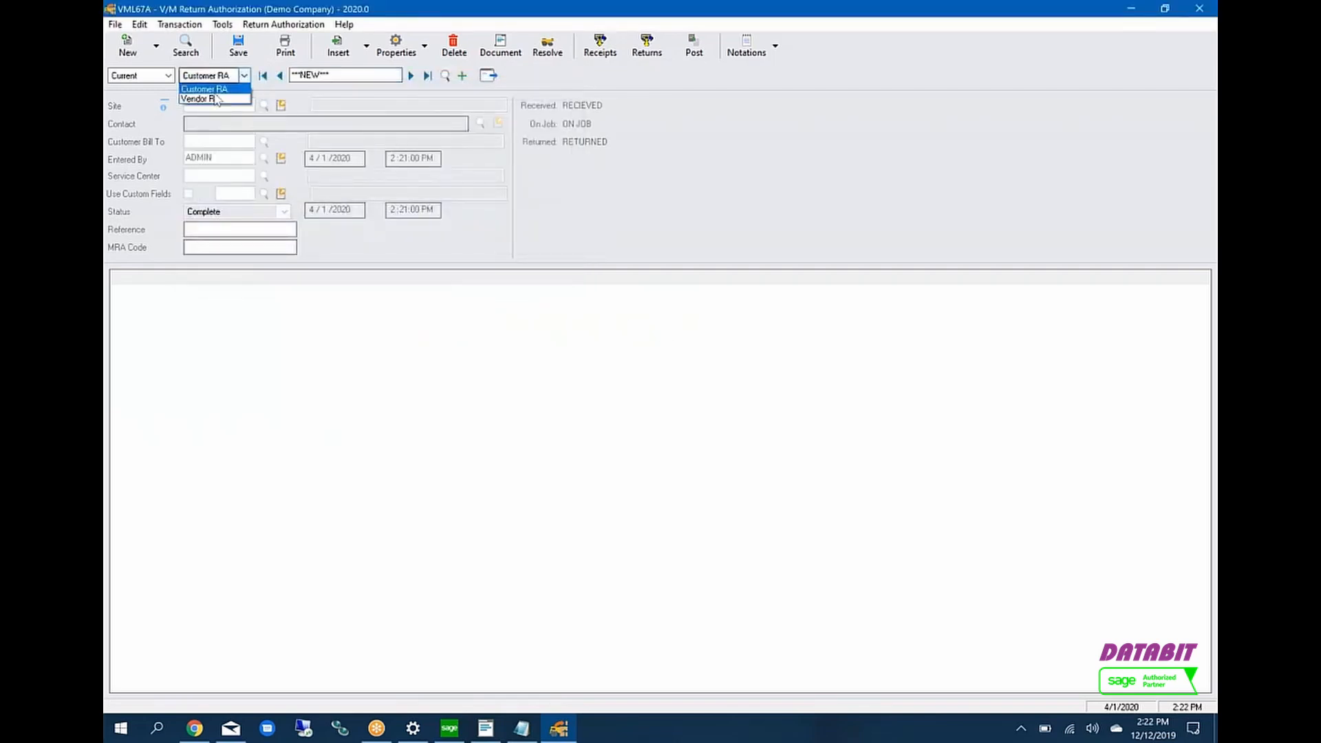
{"action": "left_click", "coordinate": [215, 100]}
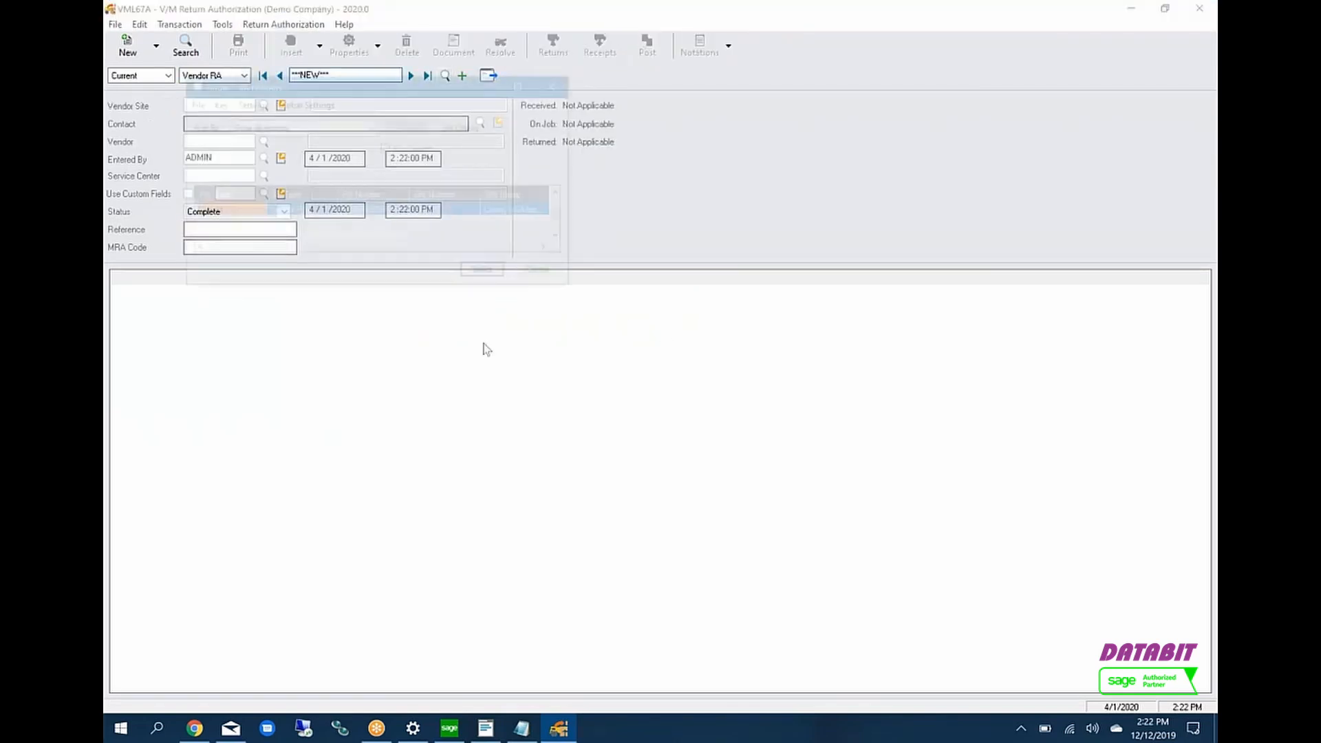
Step: Set the RA finder to search by Vendor Code, enlarge it to examine the vendor authorizations, and cancel without selecting one
{"action": "left_click", "coordinate": [300, 129]}
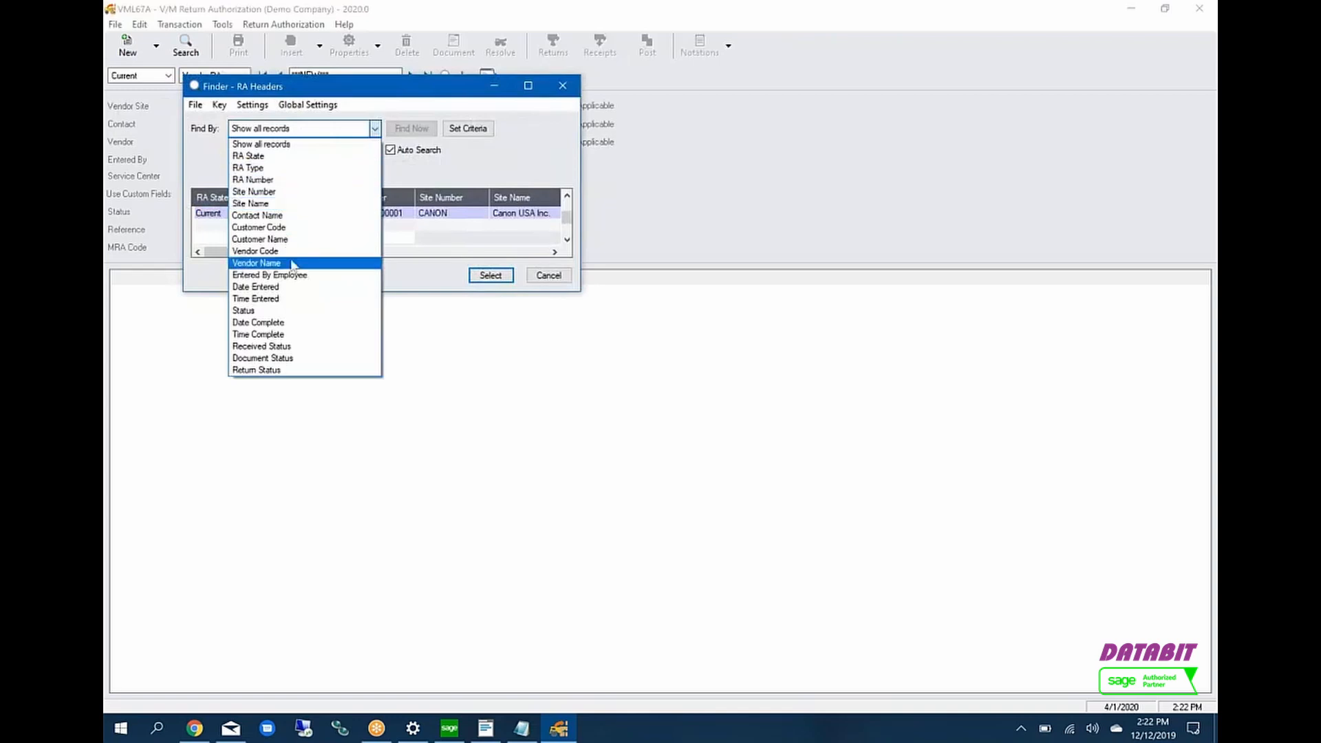
{"action": "left_click", "coordinate": [264, 252]}
{"action": "left_click", "coordinate": [264, 252]}
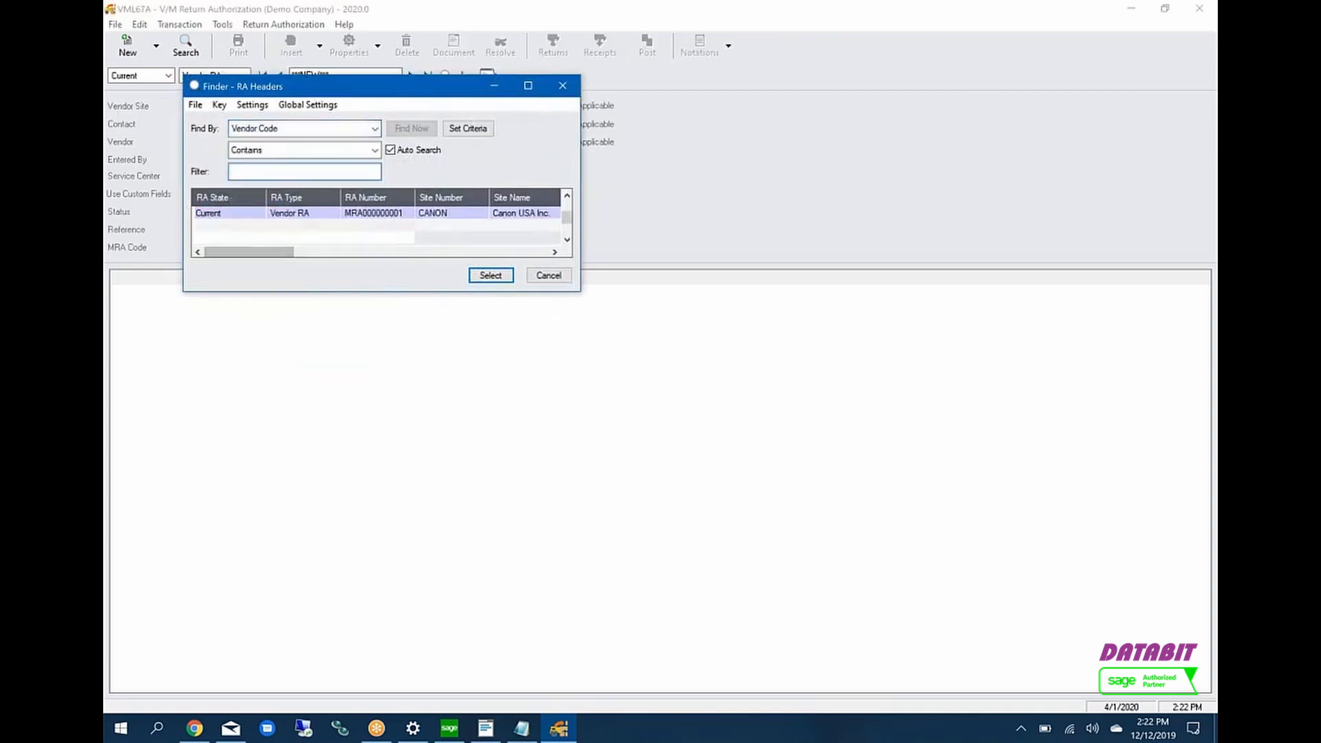
{"action": "left_click_drag", "start_coordinate": [581, 291], "coordinate": [932, 568]}
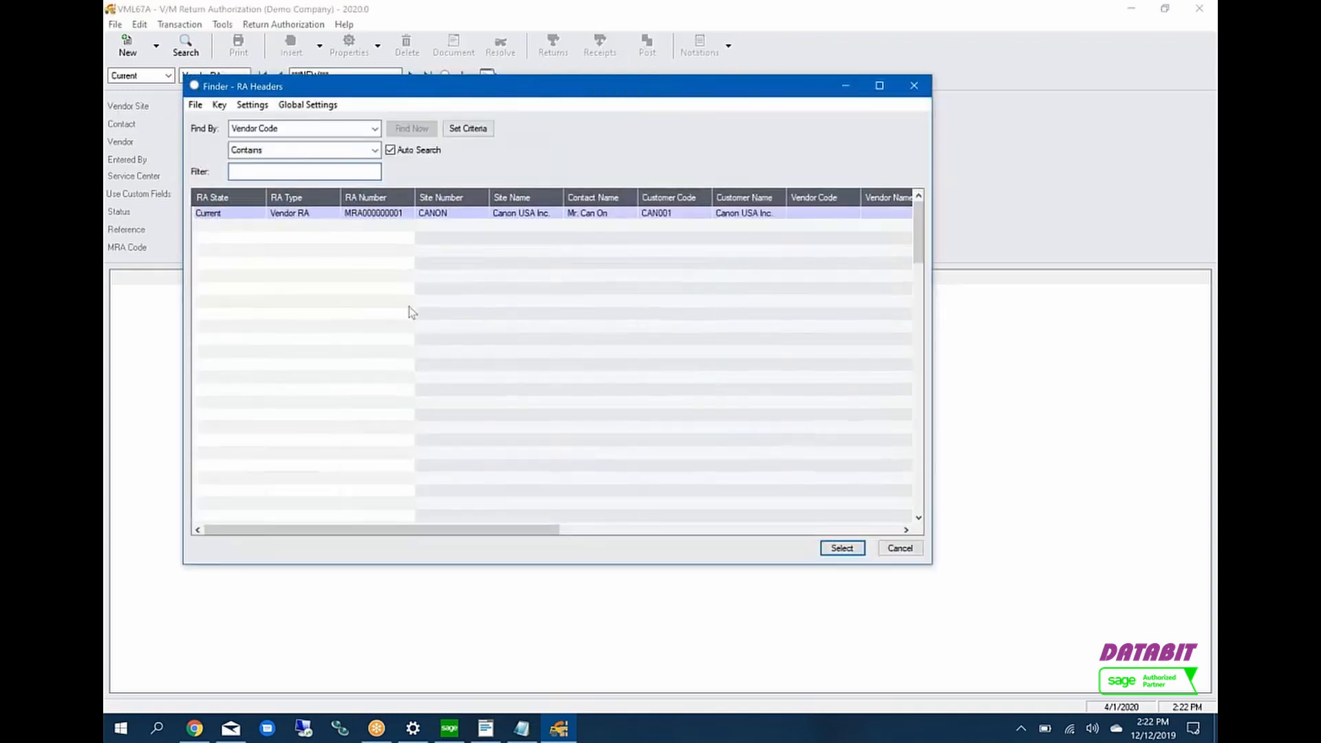
{"action": "left_click", "coordinate": [899, 547]}
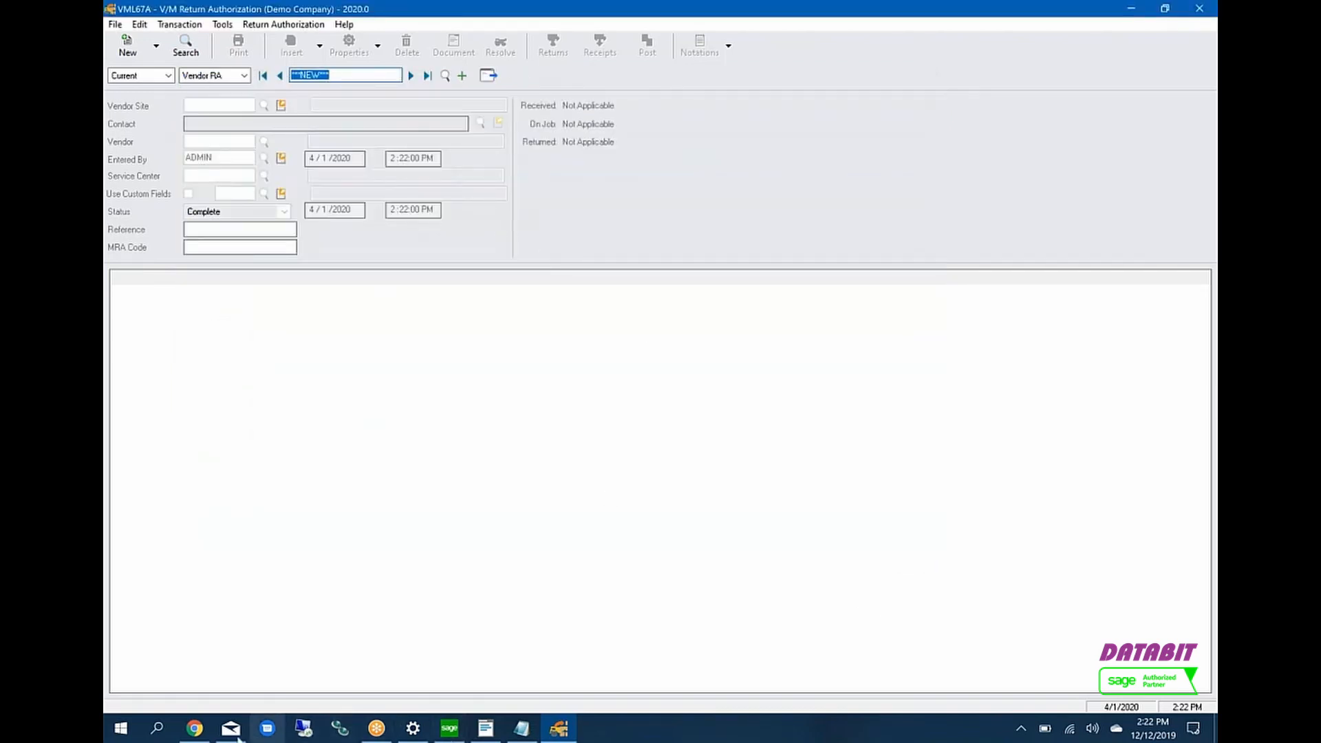
Step: Find the RA Listing report among the V/M document reports in Sage 300 and open it
{"action": "left_click", "coordinate": [449, 728]}
{"action": "left_click", "coordinate": [192, 479]}
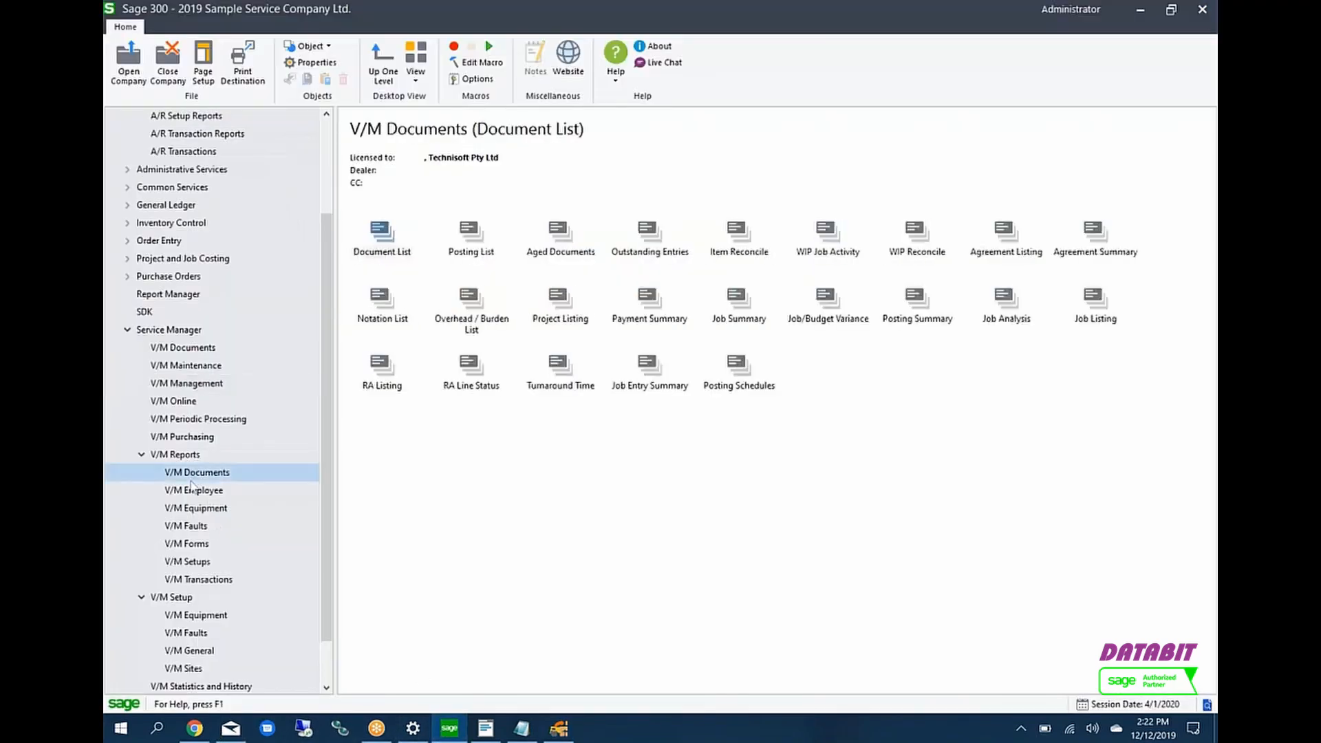
{"action": "left_click", "coordinate": [198, 488]}
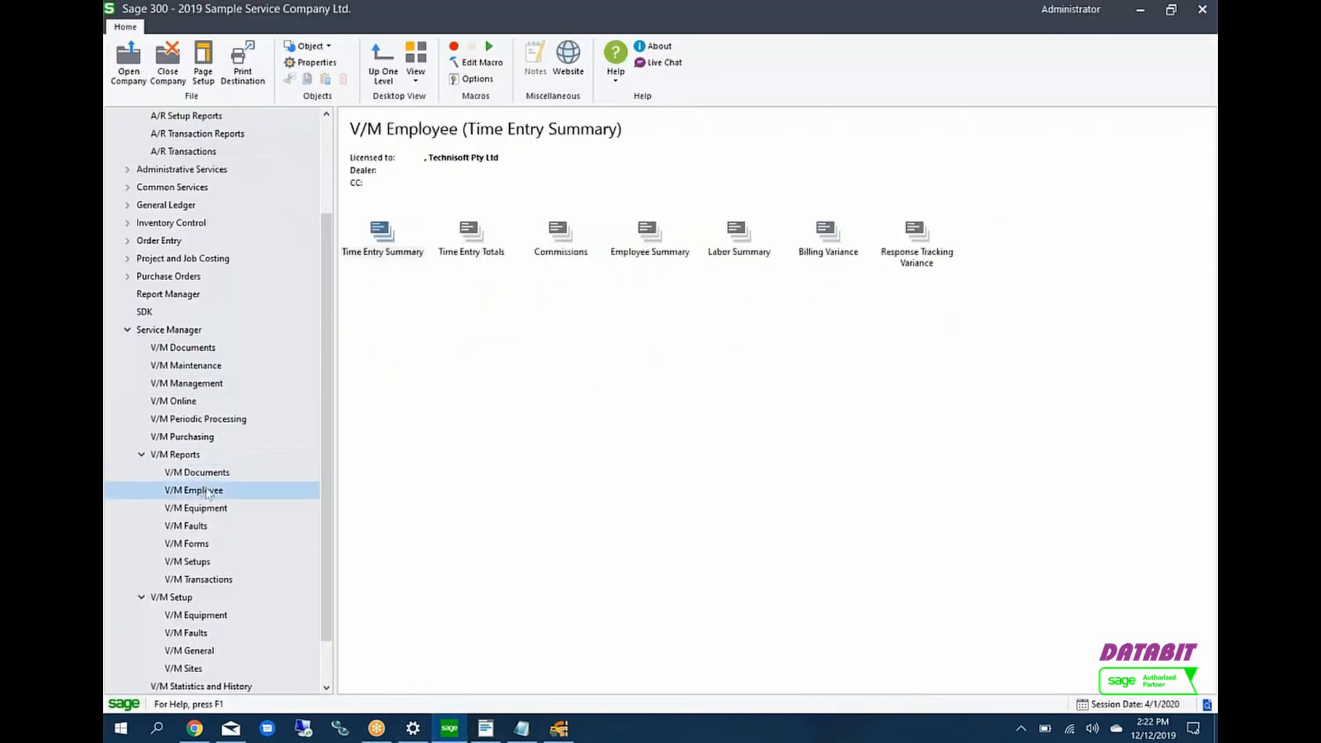
{"action": "left_click", "coordinate": [190, 510]}
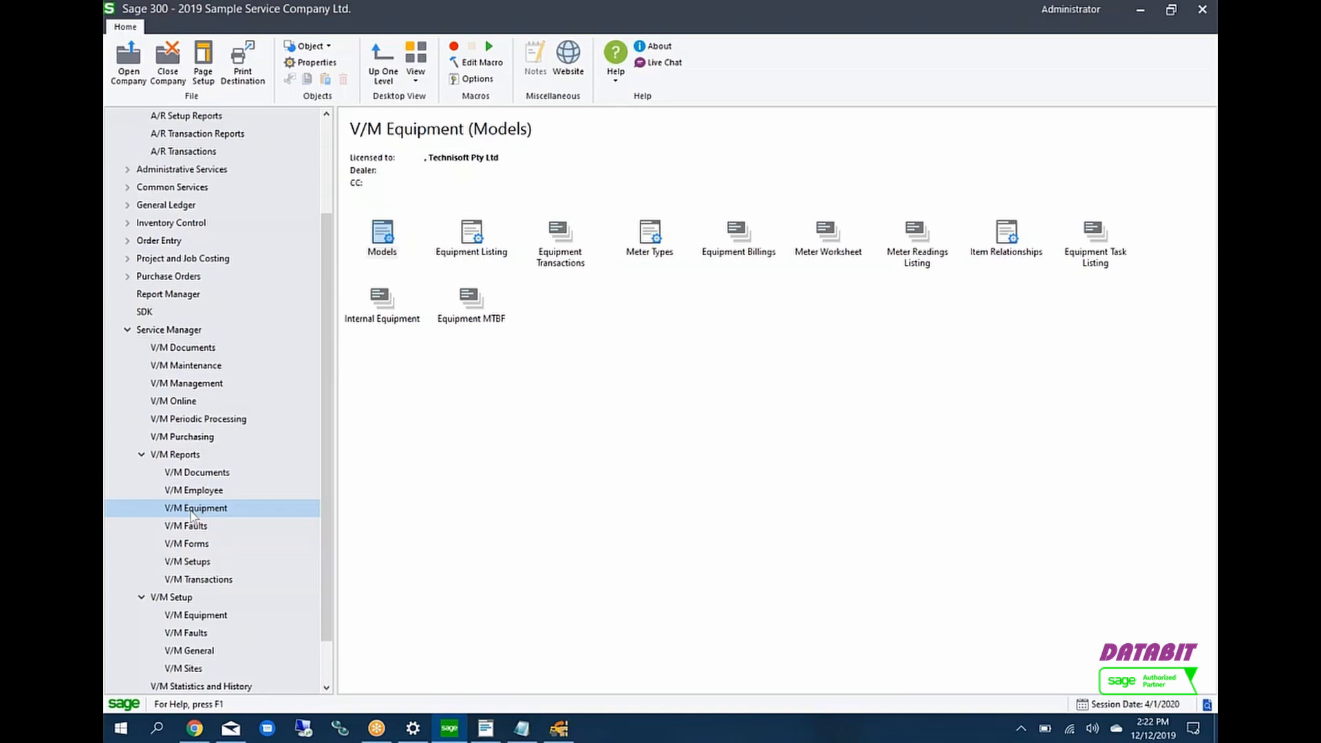
{"action": "left_click", "coordinate": [198, 475]}
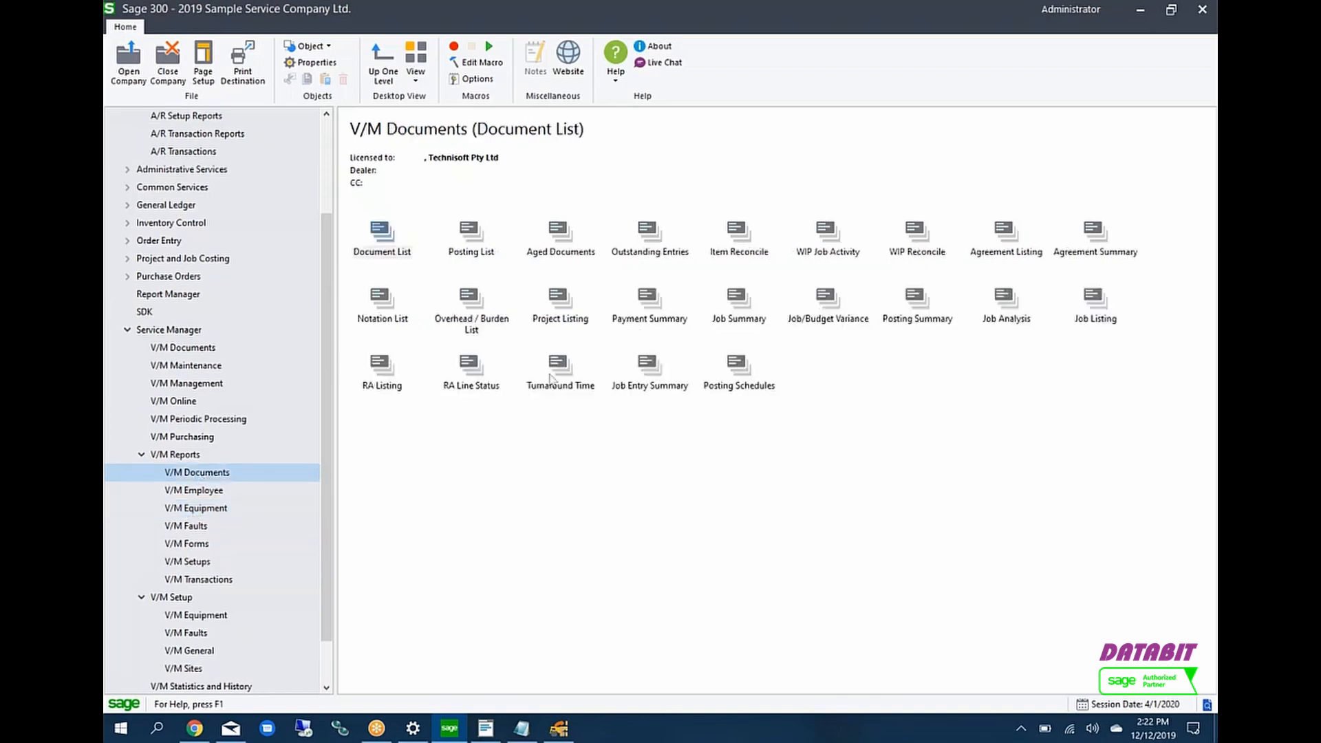
{"action": "double_click", "coordinate": [383, 367]}
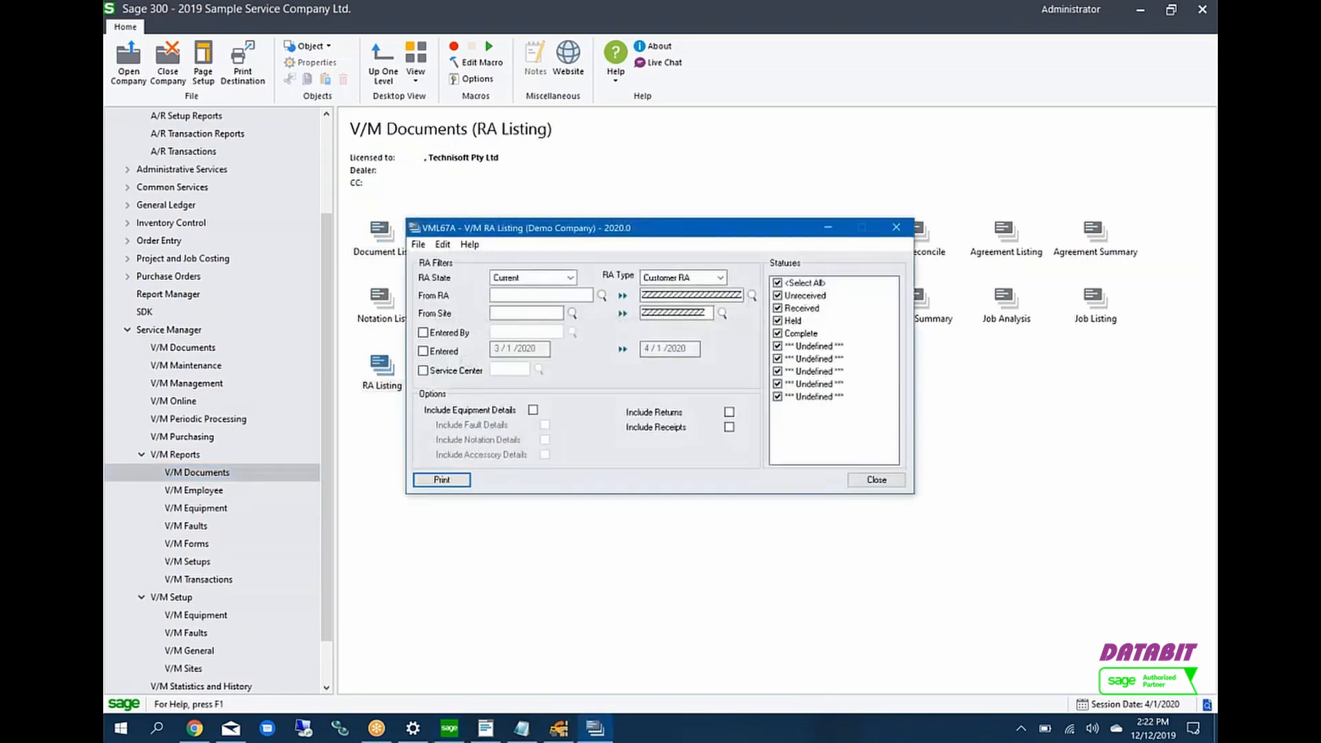
Step: Set the RA Listing report's type to Vendor RA and include equipment details
{"action": "left_click", "coordinate": [677, 277]}
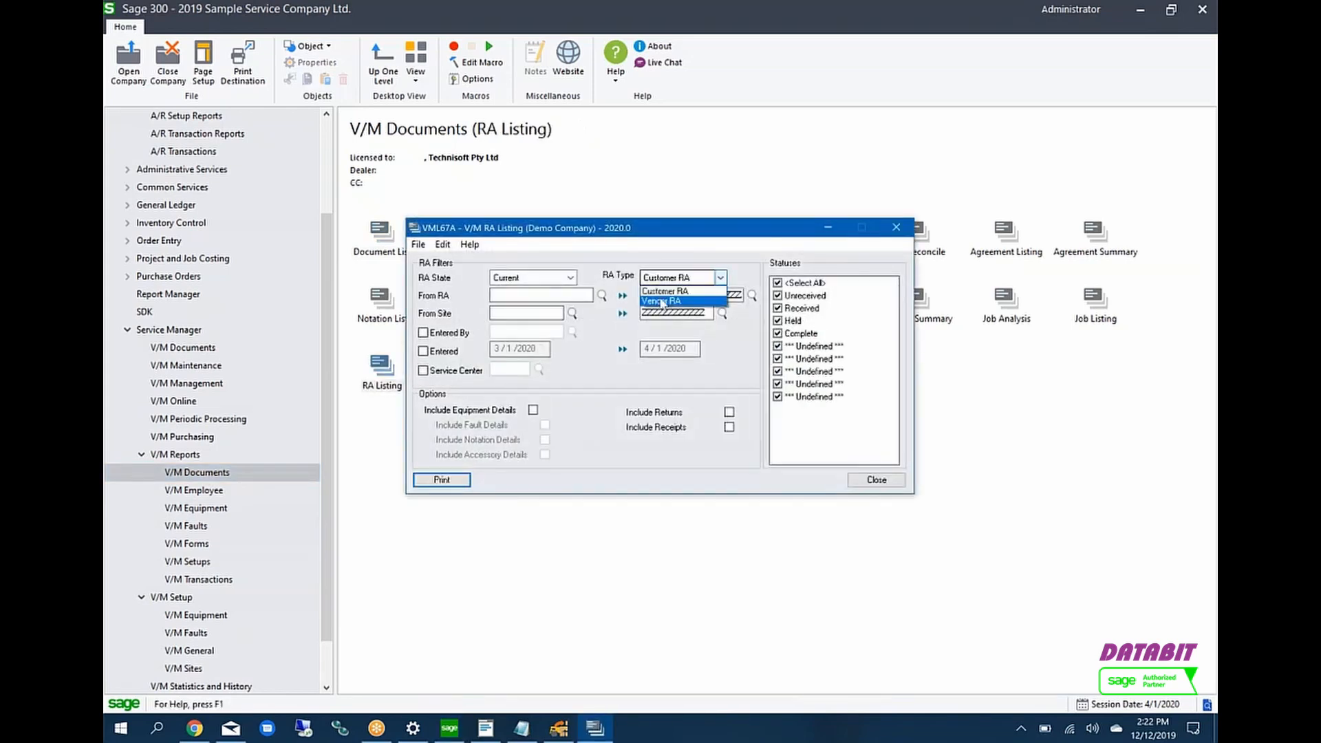
{"action": "left_click", "coordinate": [664, 300]}
{"action": "left_click", "coordinate": [511, 295]}
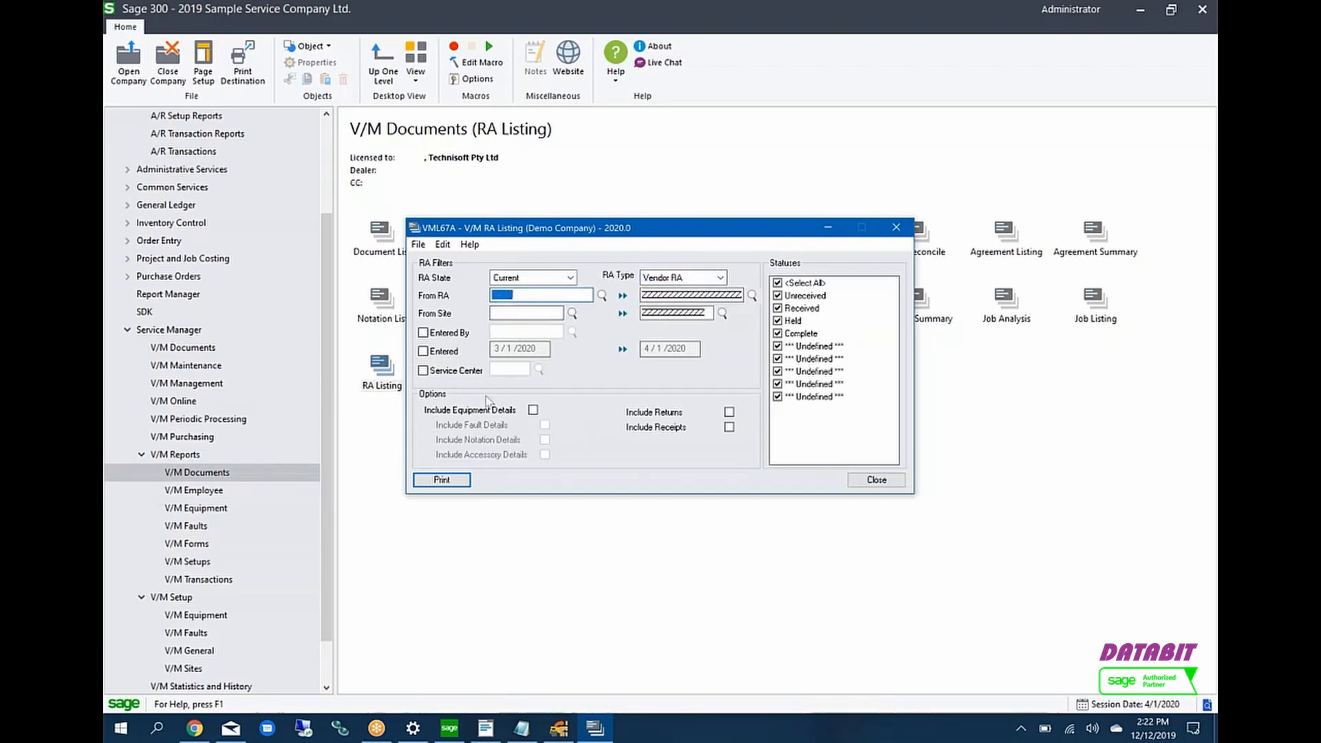
{"action": "left_click", "coordinate": [533, 410]}
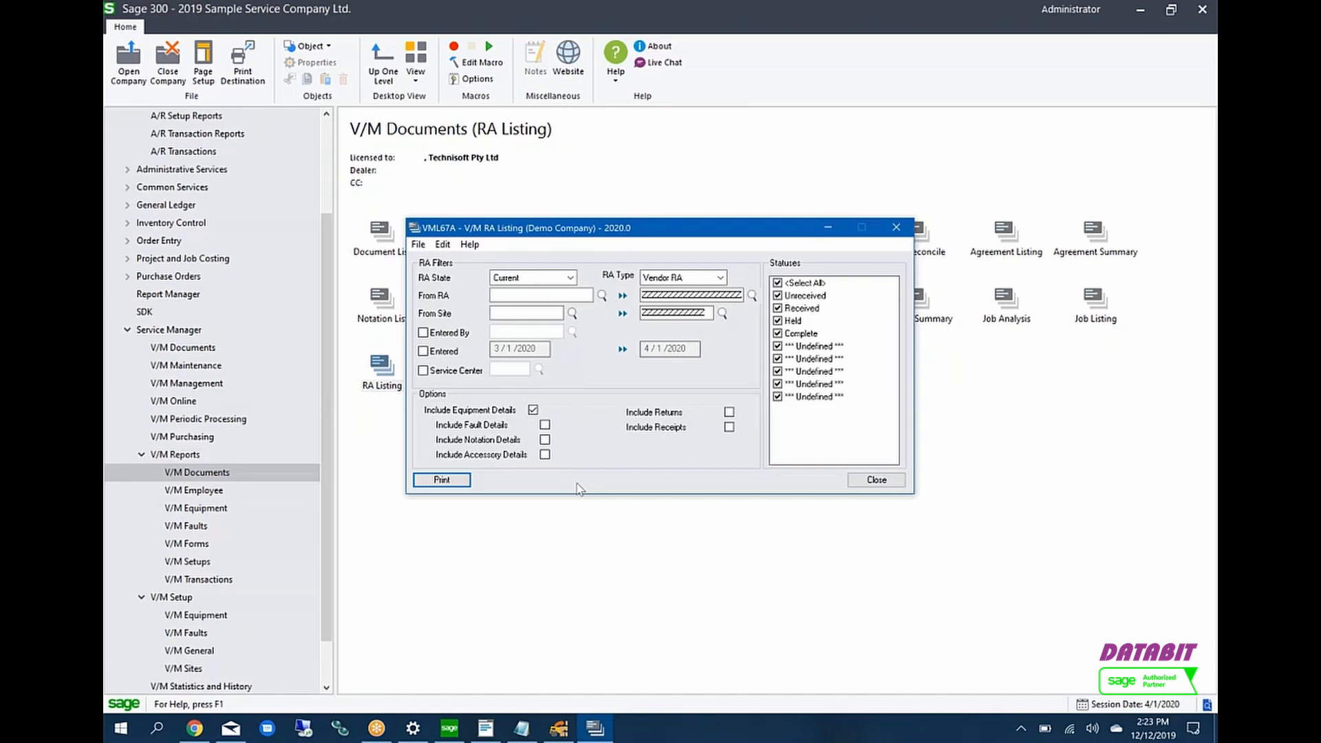
Step: Check the RA state choices but keep Current, exclude the Complete status, and include returns in the RA listing
{"action": "left_click", "coordinate": [559, 279]}
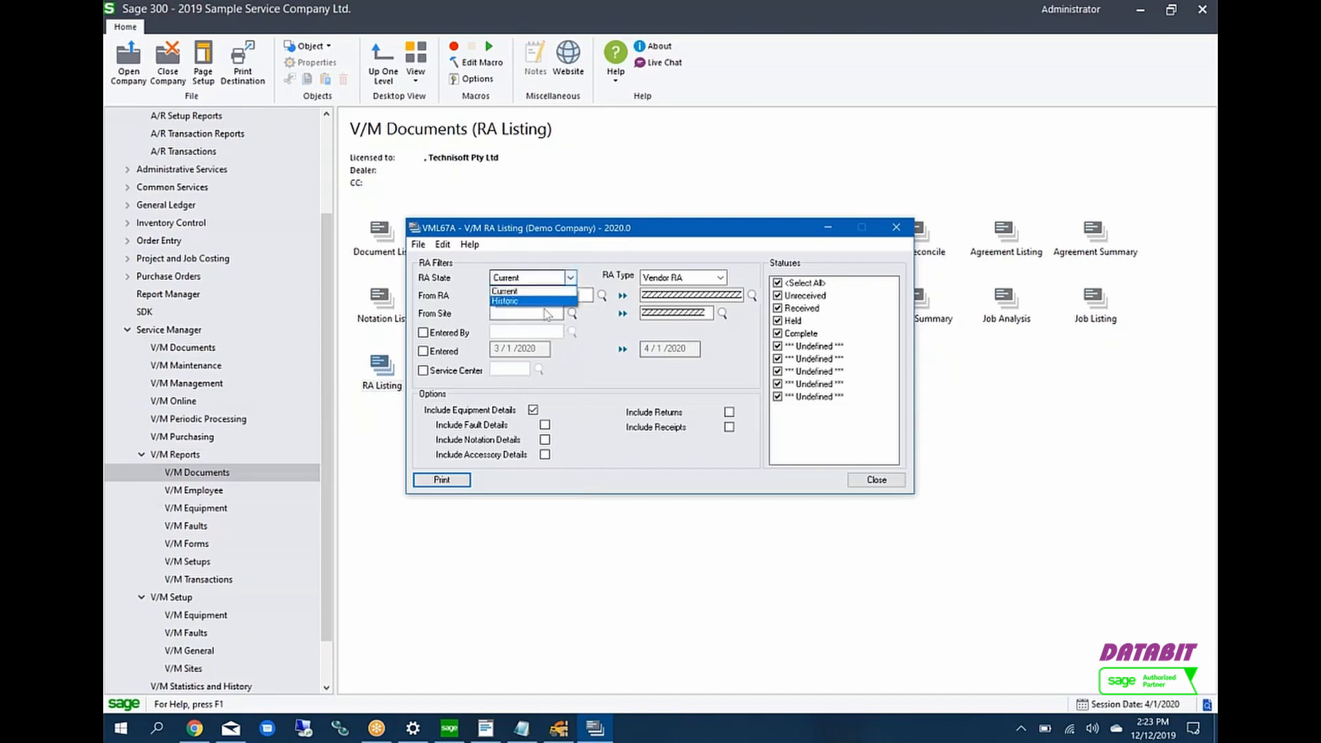
{"action": "left_click", "coordinate": [664, 255]}
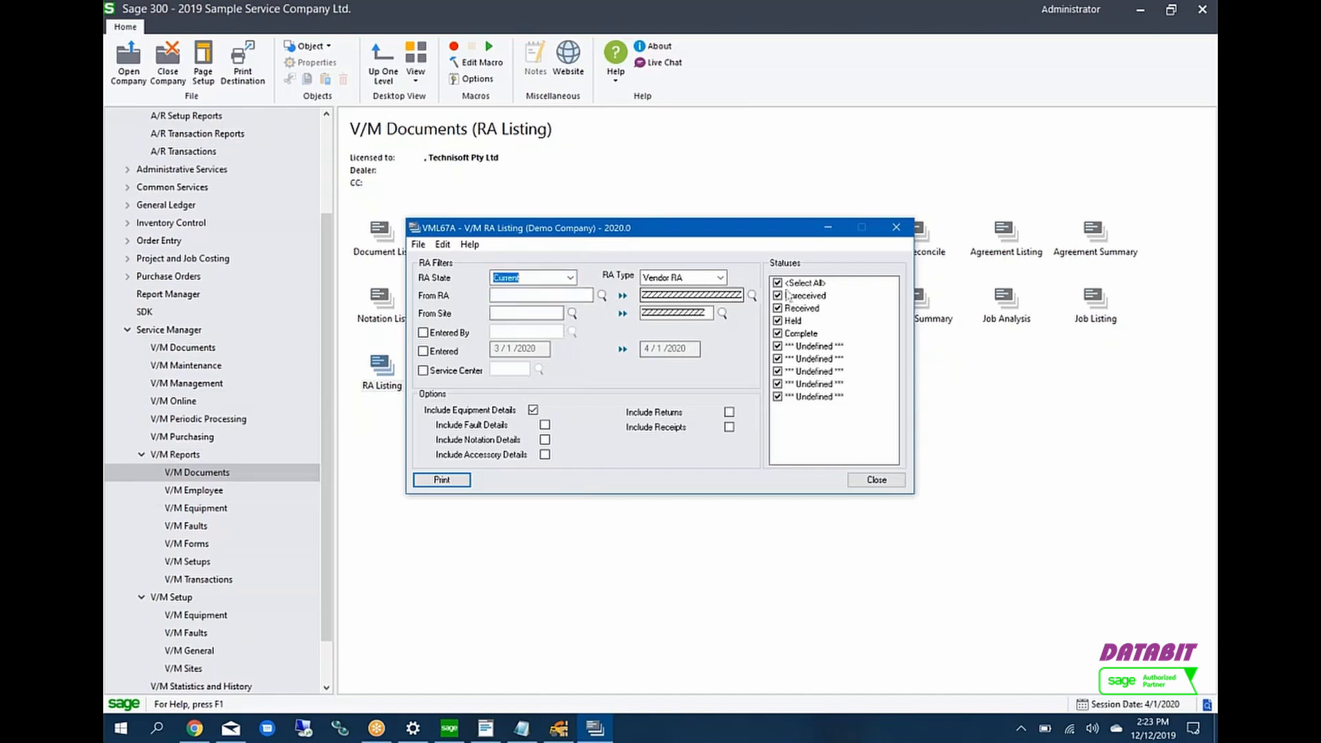
{"action": "left_click", "coordinate": [777, 333]}
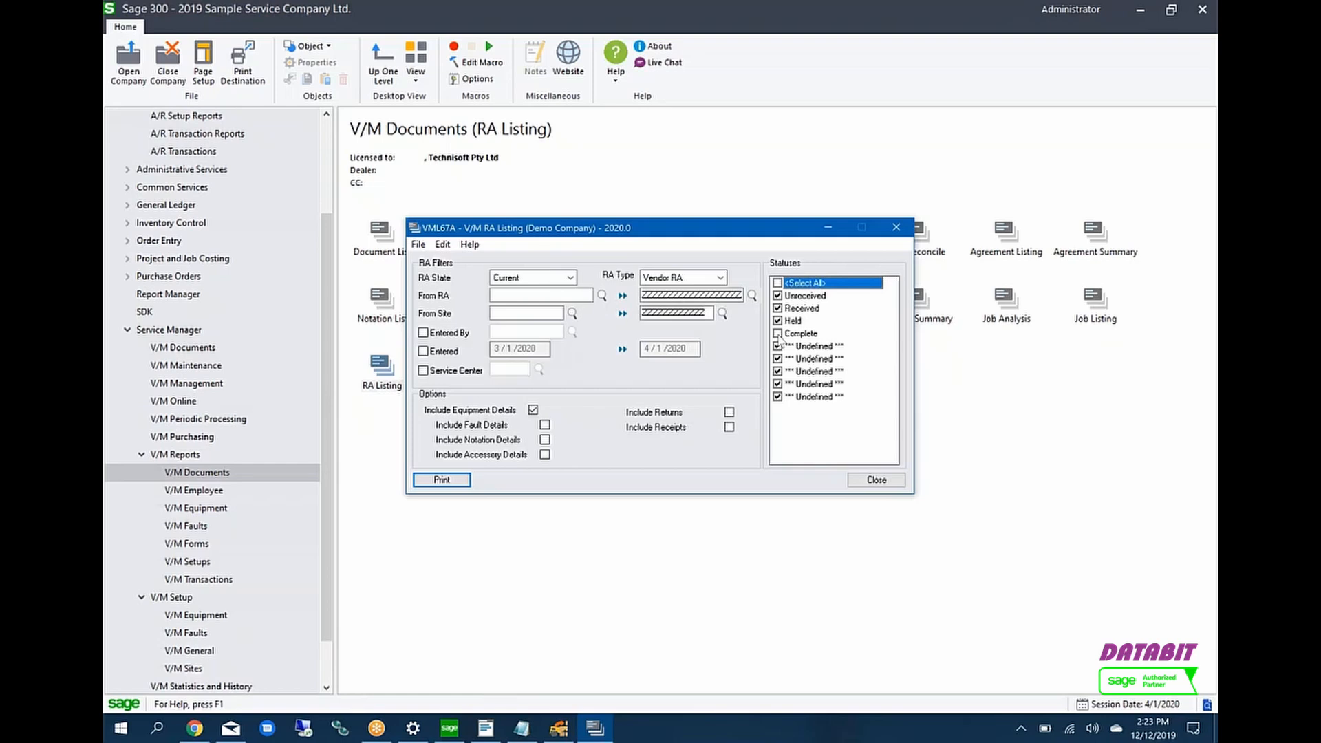
{"action": "left_click", "coordinate": [671, 414]}
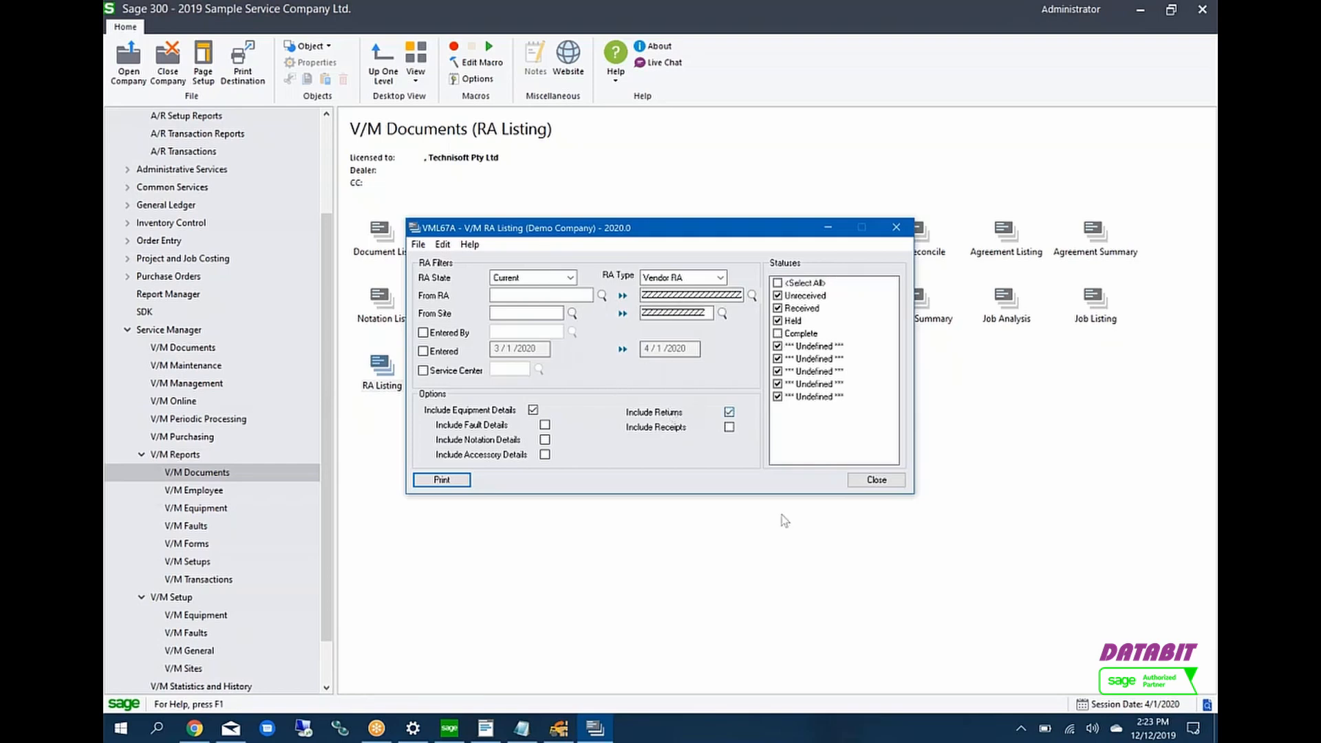